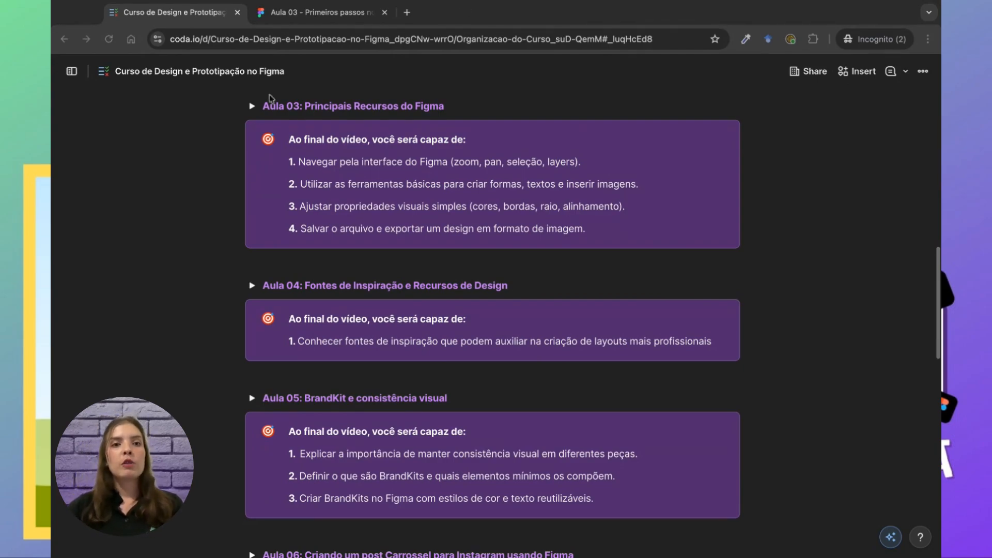
Expand the checklist of "Aula 03: Principais Recursos do Figma" in the course document and switch to the Figma design file.
click(252, 107)
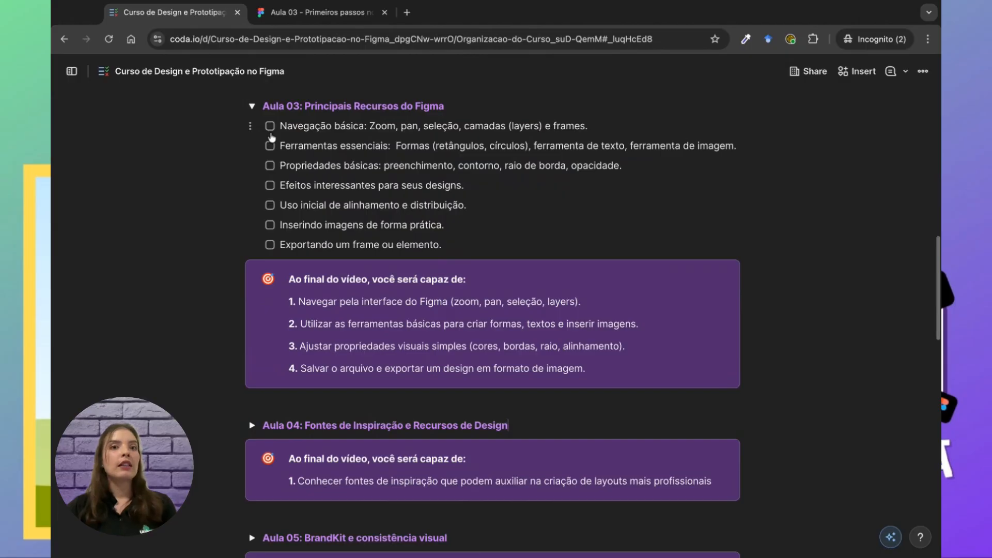
click(290, 12)
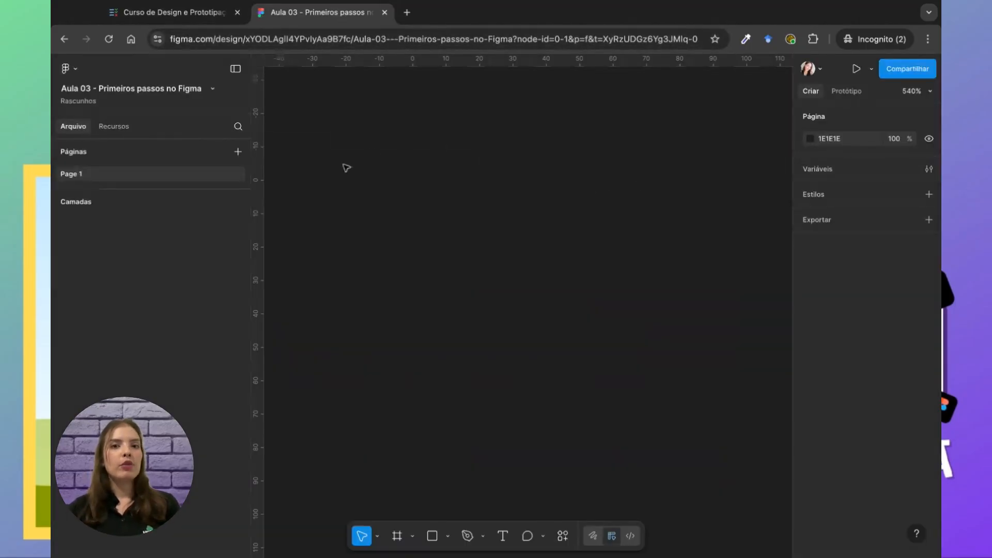
Go back to the recent files overview and reopen the "Aula 03 - Primeiros passos no Figma" file.
click(67, 68)
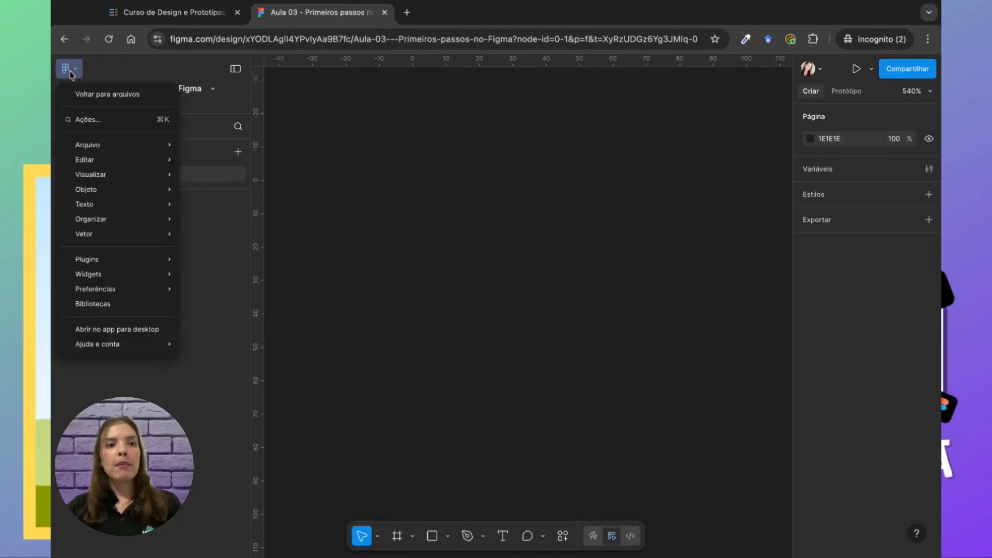
click(111, 95)
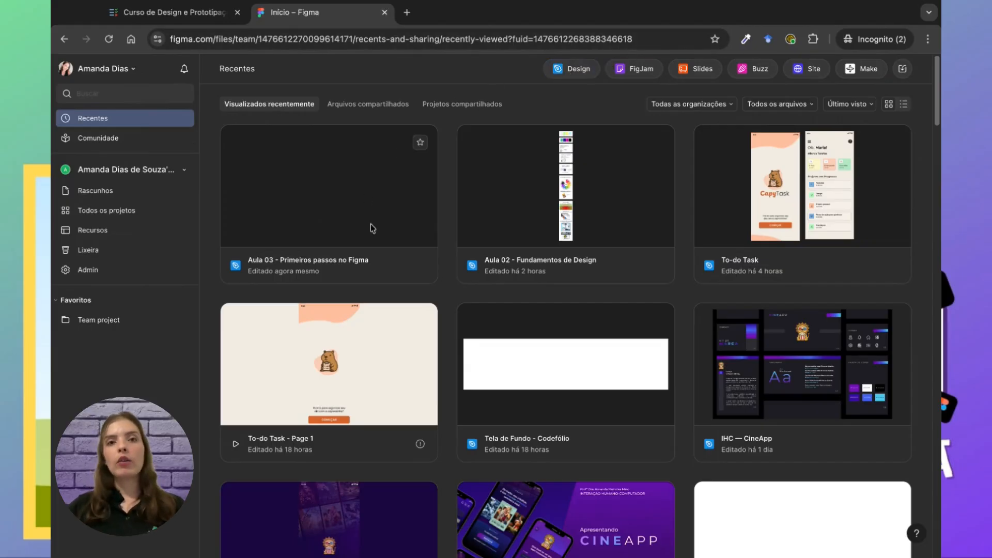
click(287, 195)
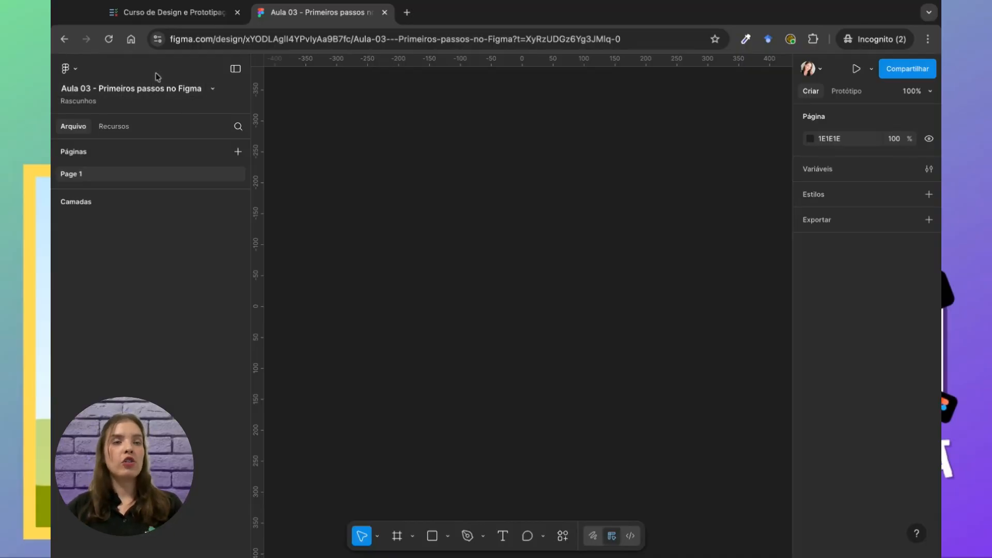
click(166, 87)
click(356, 147)
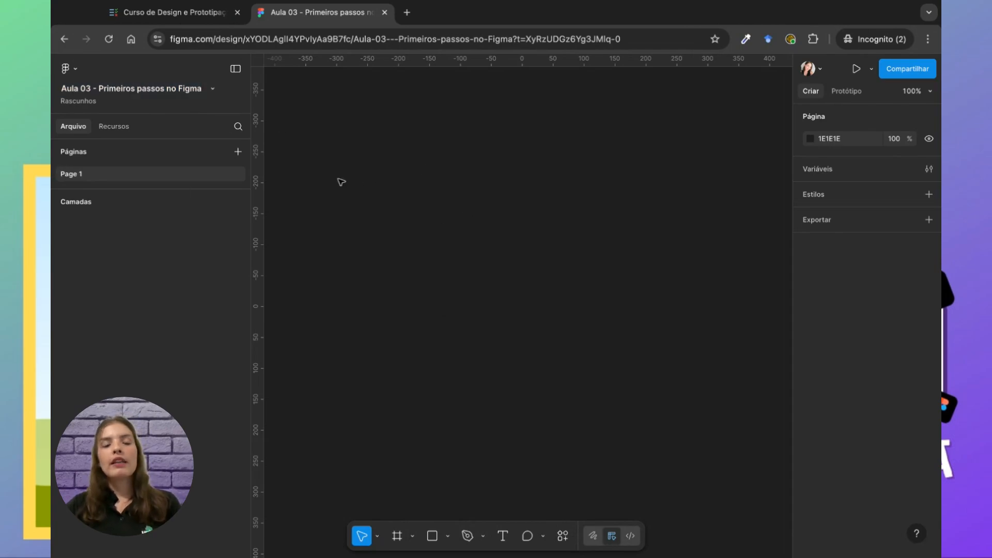
double_click(84, 178)
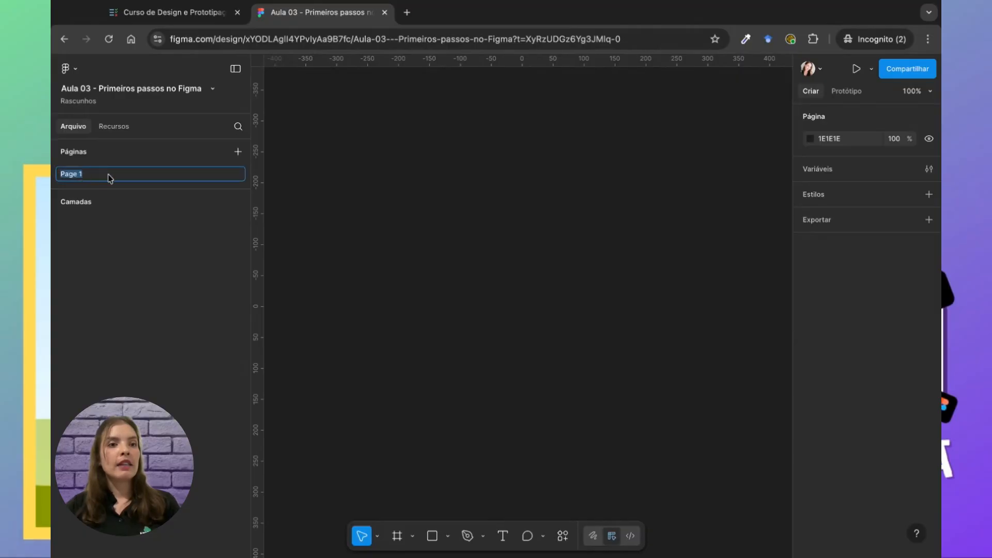
click(509, 208)
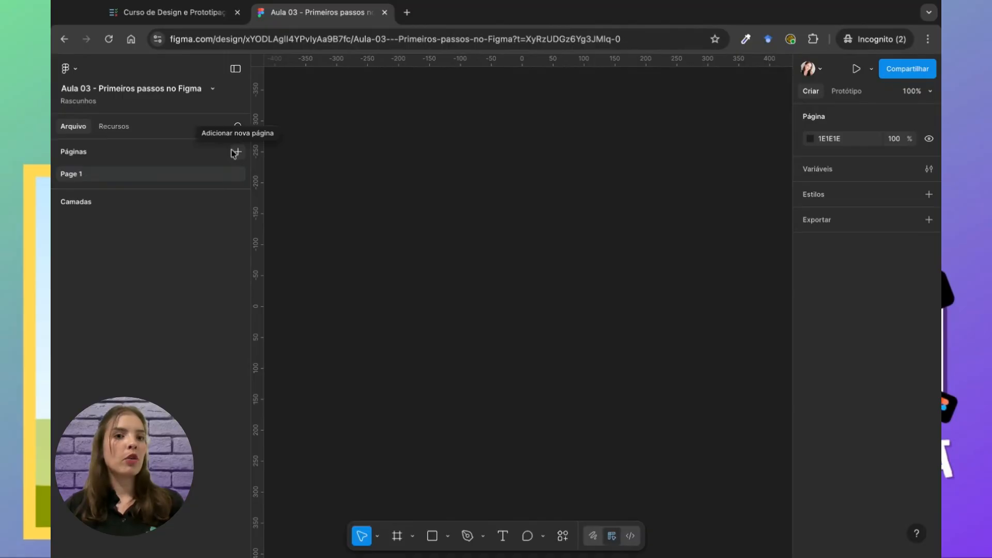
Rename the file's only page as 1.
double_click(97, 178)
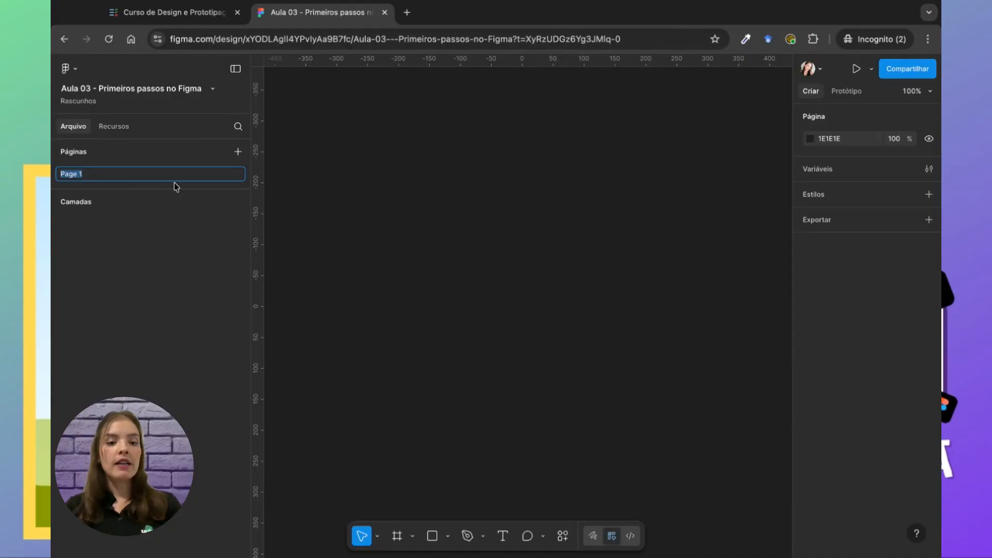
text(1)
key(Return)
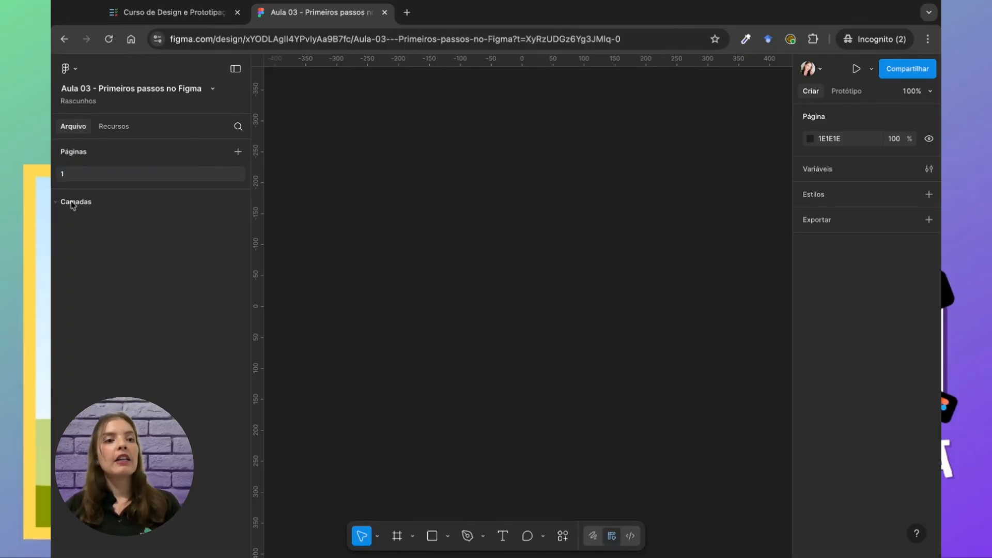
Draw a small frame of about 100 × 88 on the empty canvas and delete it.
key(f)
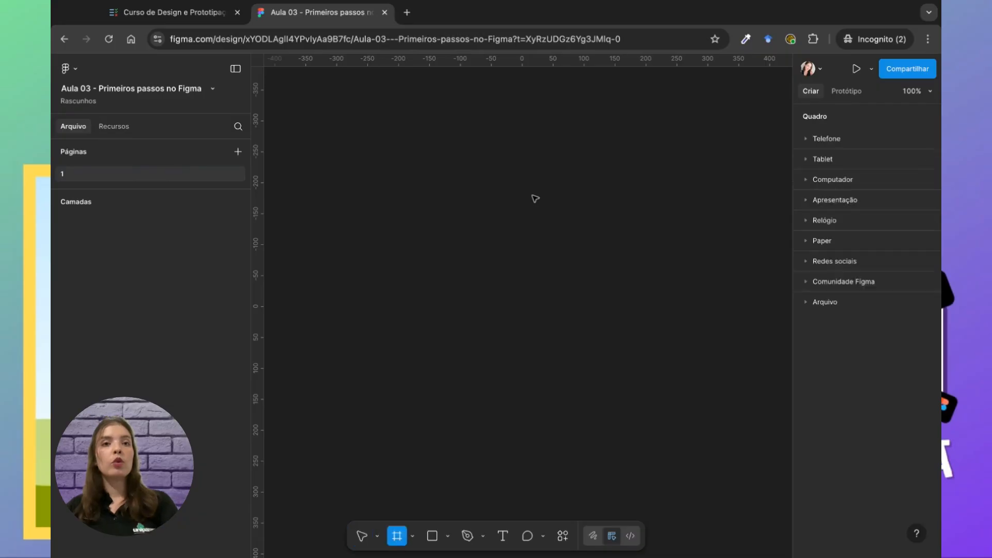
click(460, 195)
drag(461, 197, 474, 221)
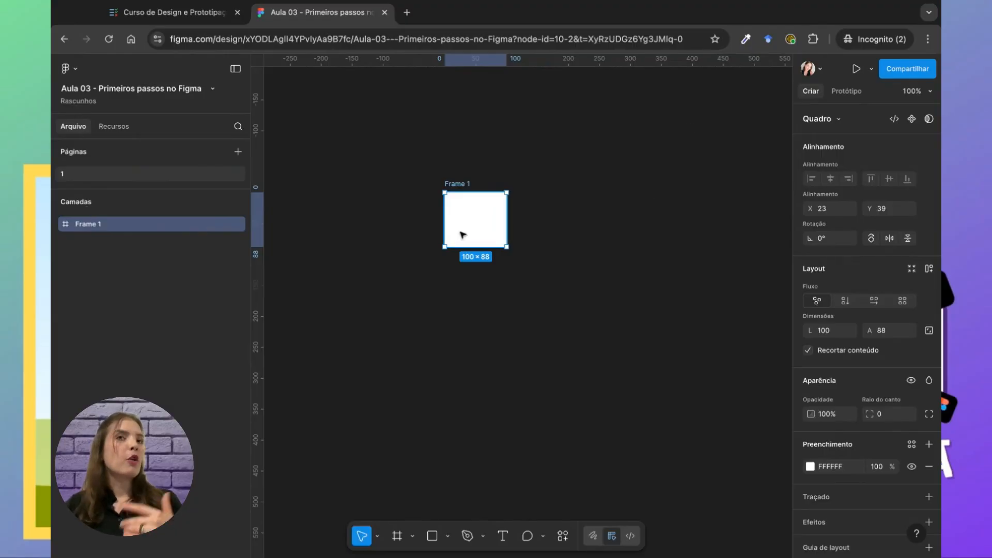
key(Delete)
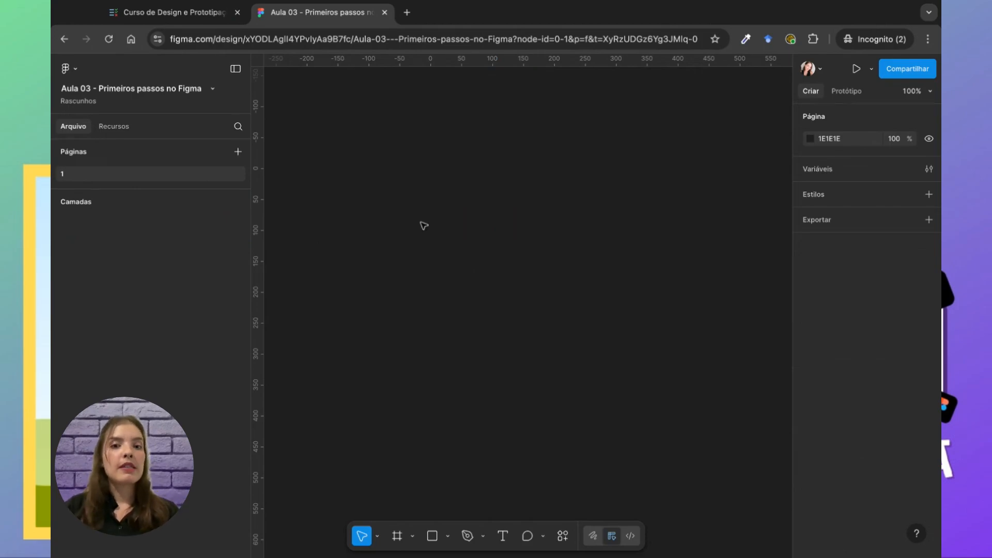
Activate the Hand tool and pan around the empty canvas in several directions.
click(377, 536)
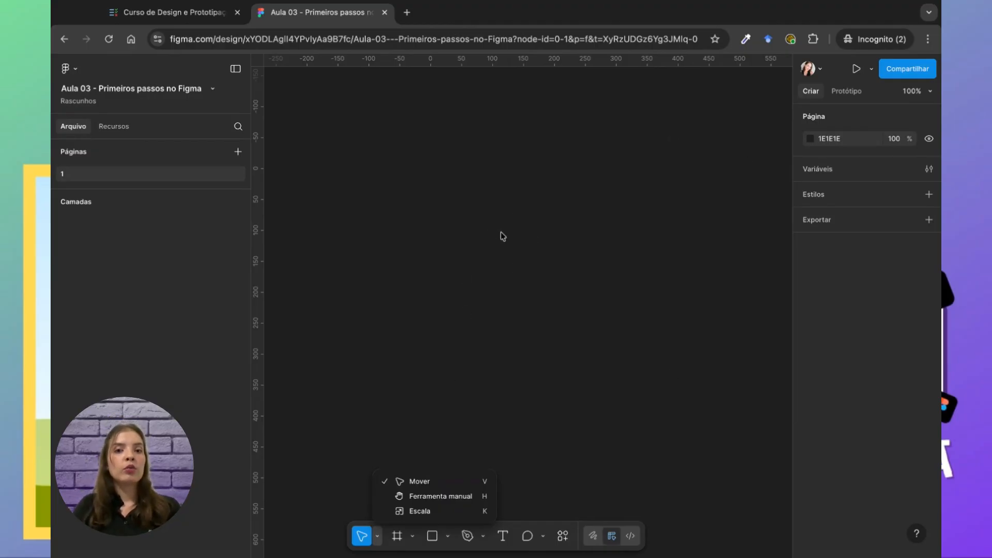
click(454, 500)
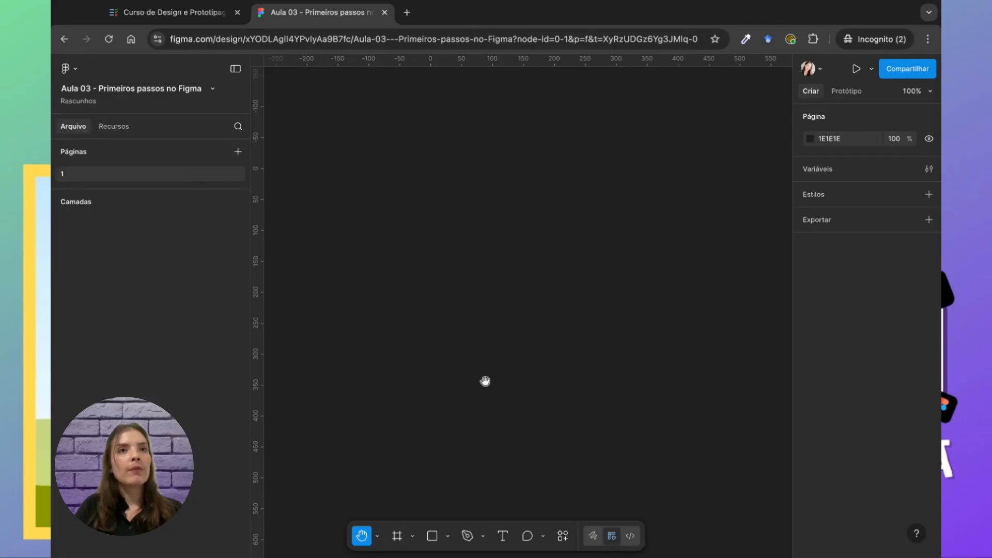
scroll(504, 353, up, 2)
scroll(504, 352, left, 3)
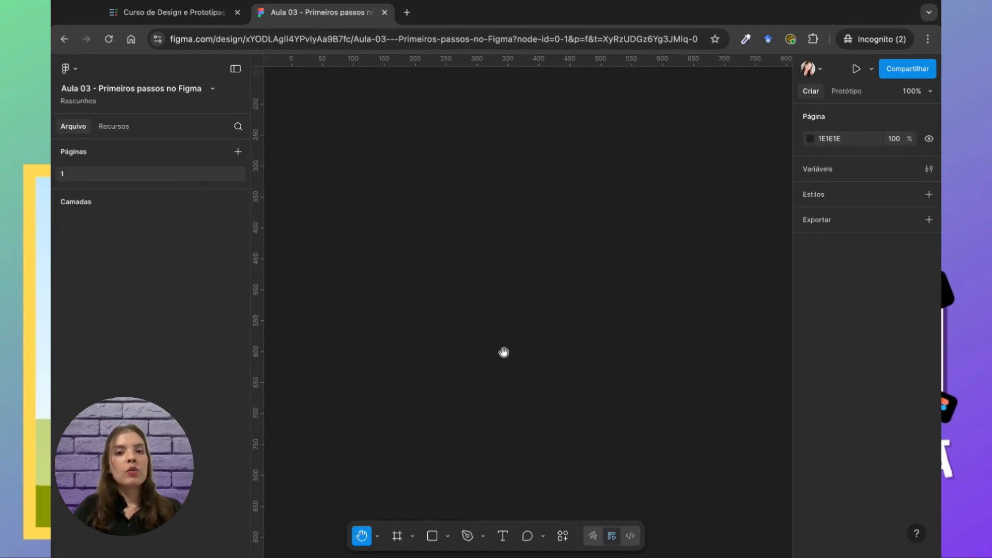
scroll(504, 353, down, 5)
scroll(504, 352, right, 5)
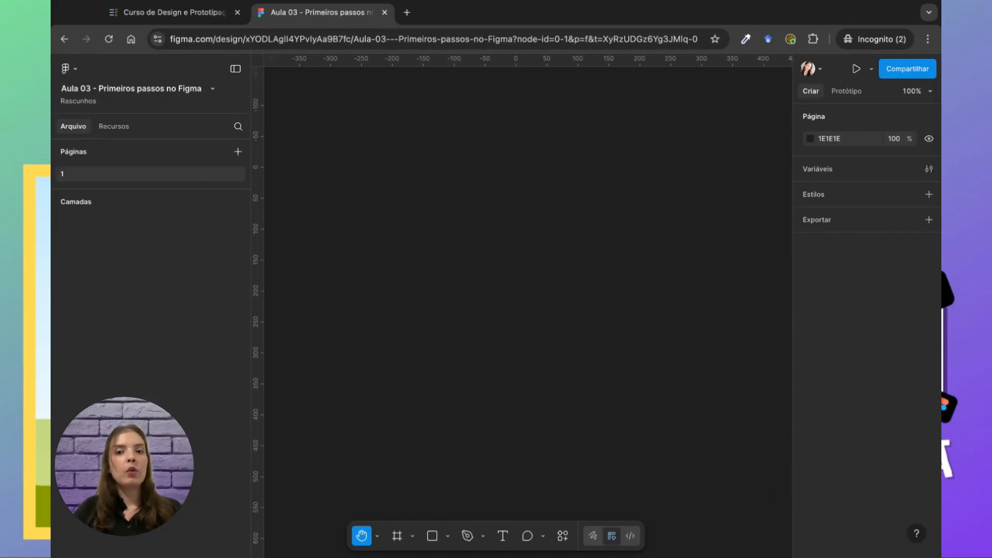
scroll(503, 352, left, 3)
scroll(504, 353, up, 2)
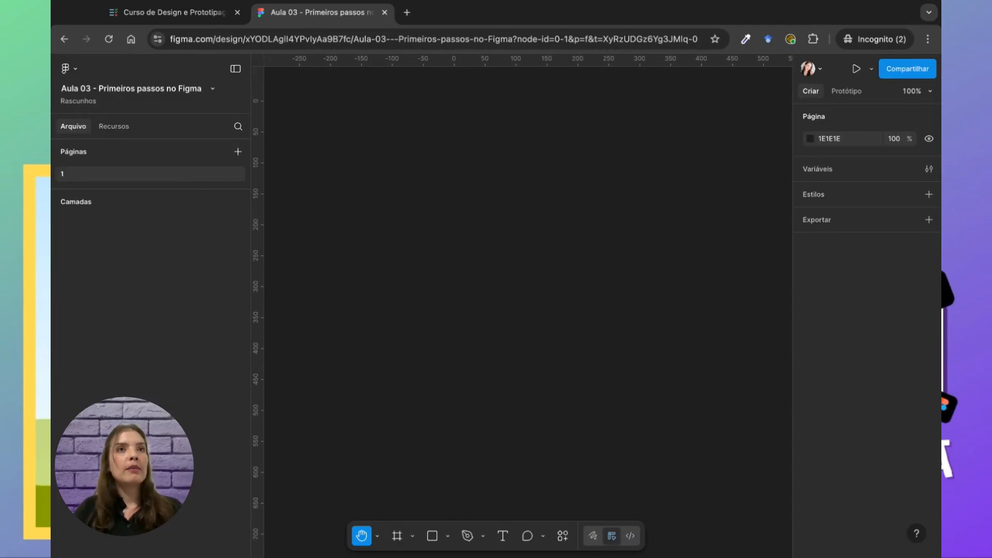
scroll(504, 353, up, 1)
scroll(504, 352, left, 3)
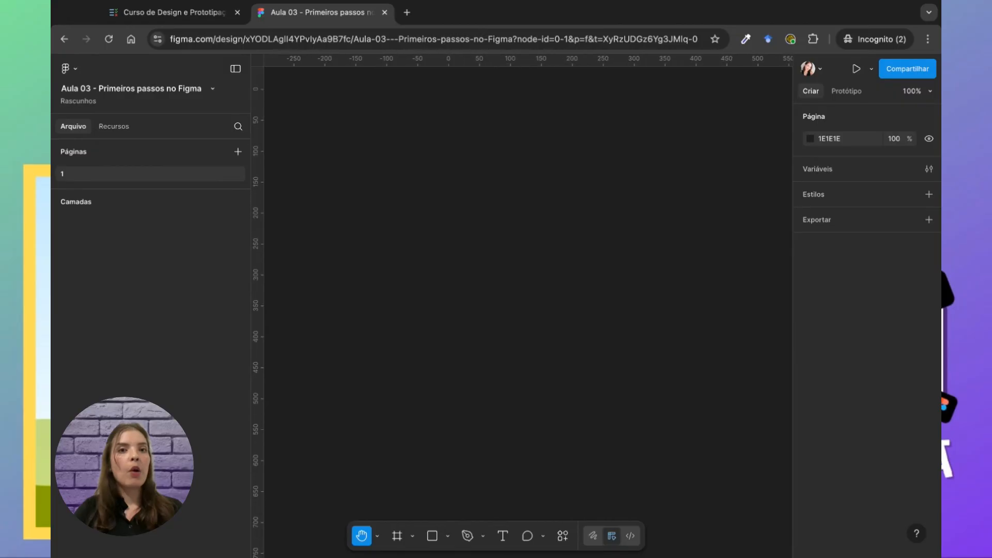
scroll(504, 353, up, 1)
scroll(504, 352, down, 3)
scroll(503, 352, right, 6)
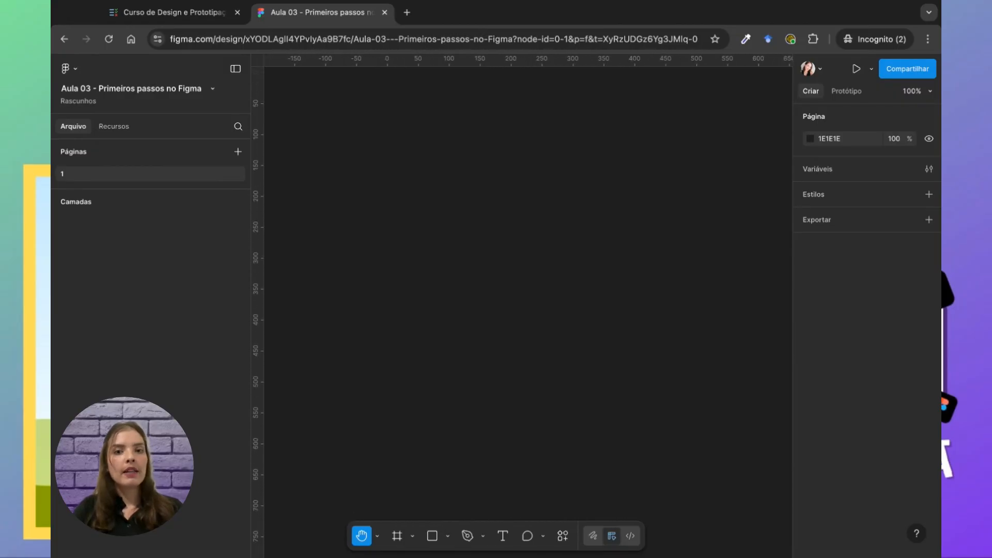
Switch to the Scale tool and return to the Move tool.
click(377, 536)
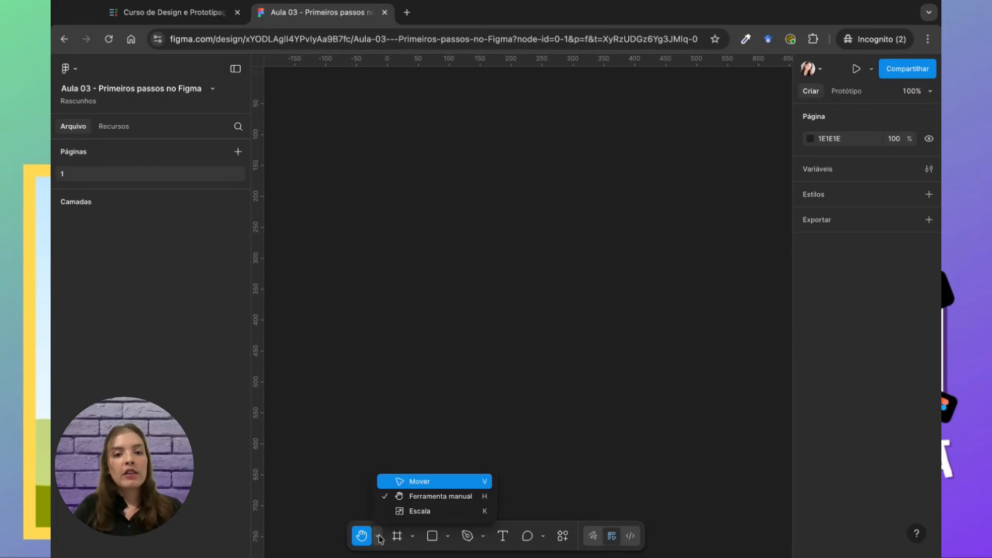
click(419, 511)
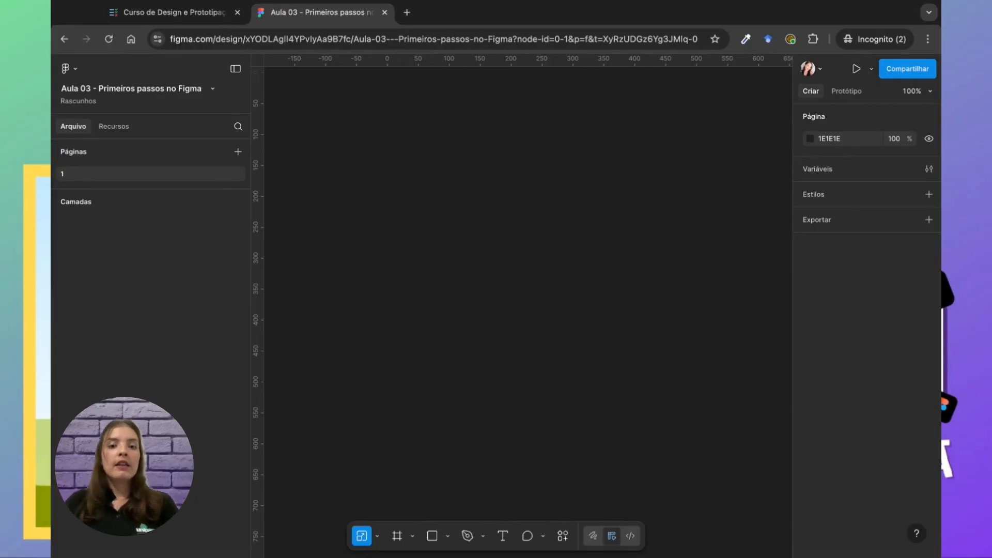
click(379, 536)
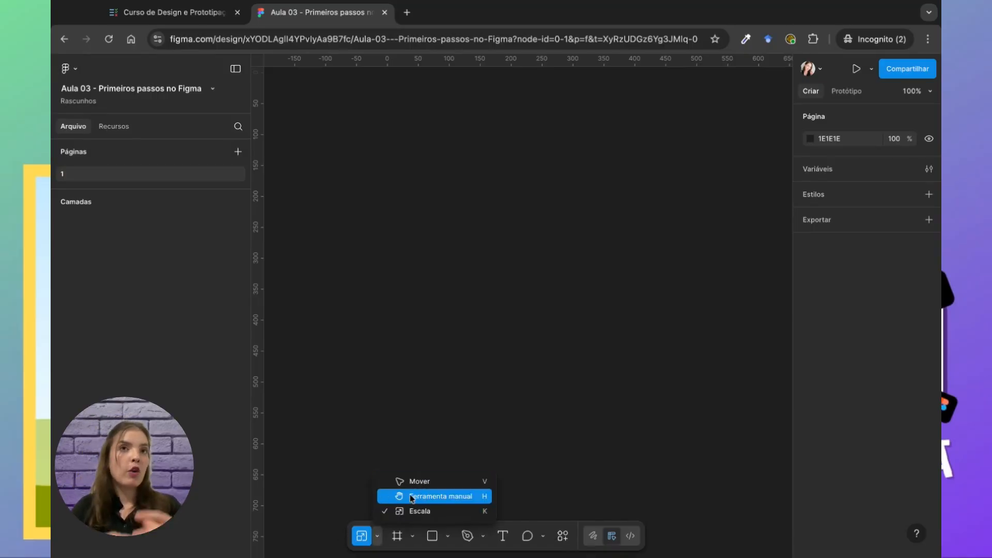
click(423, 483)
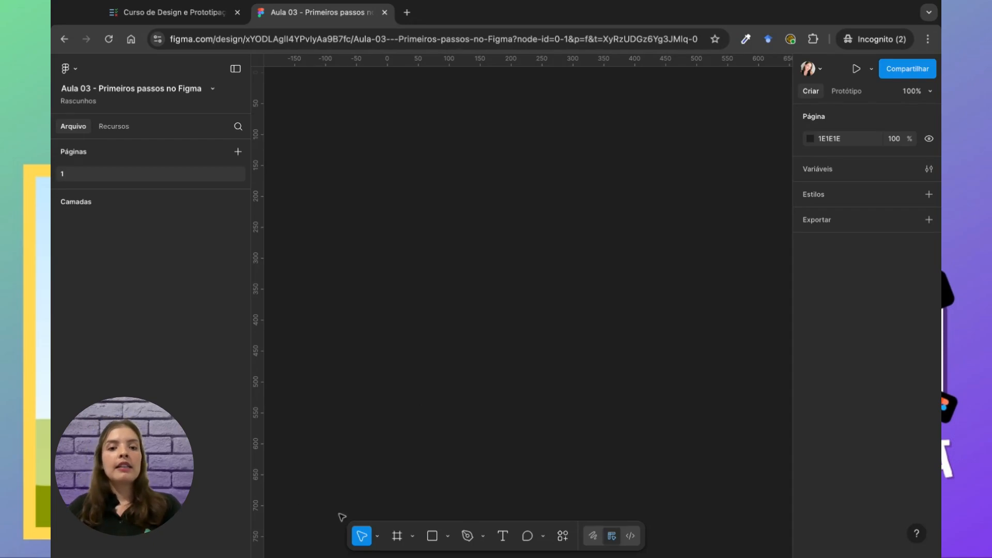
Create a frame from the Instagram post preset, 1080 × 1350, on the empty canvas.
click(411, 536)
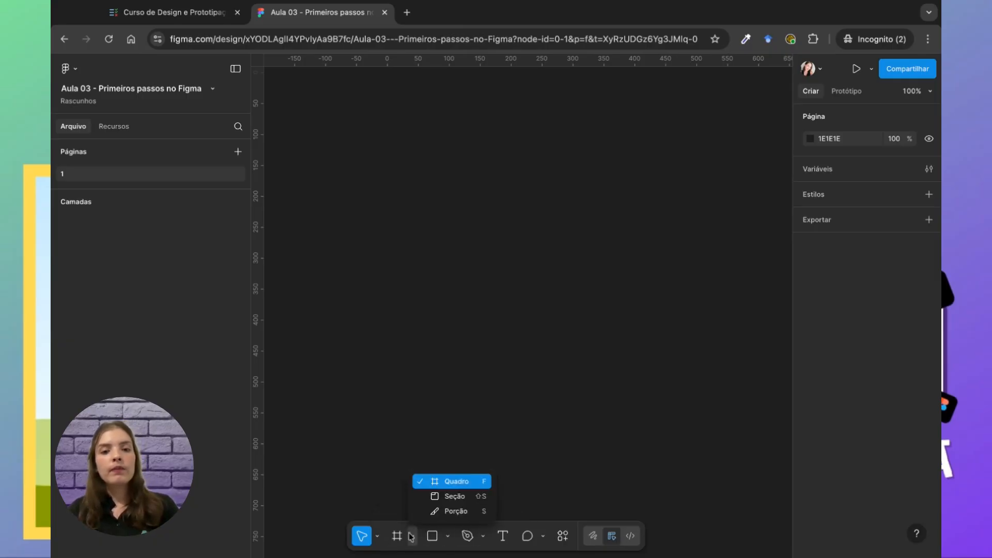
click(457, 483)
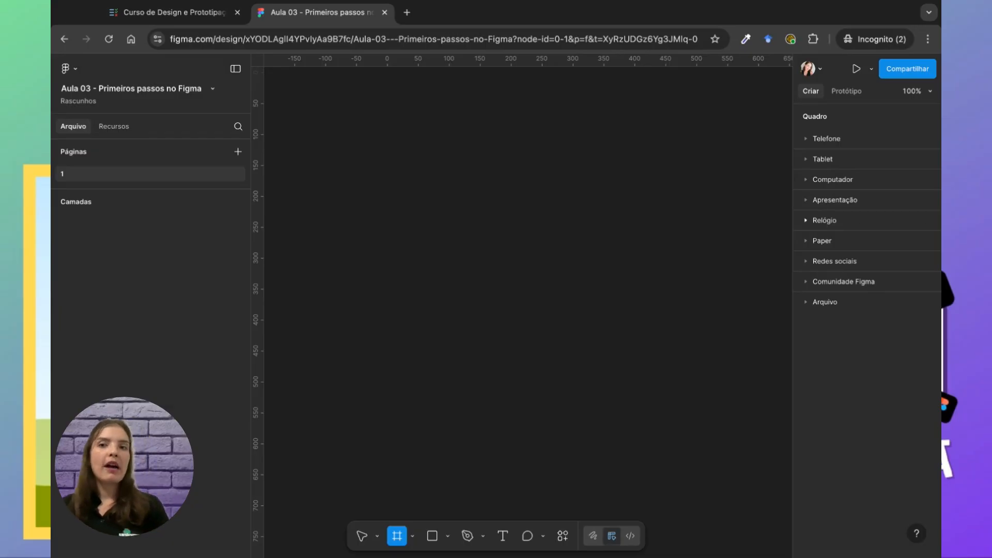
click(808, 262)
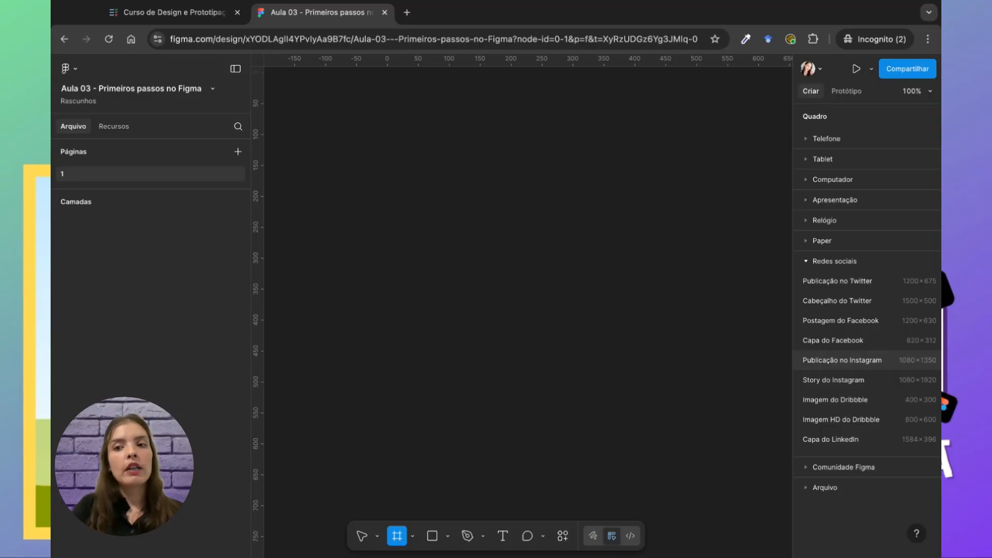
click(843, 360)
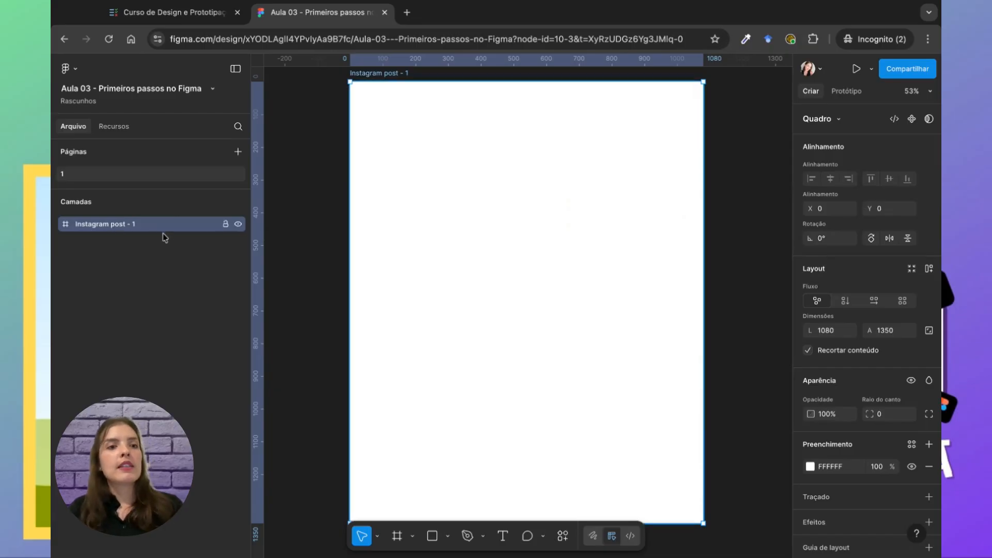
Rename the Instagram post frame as P1.
double_click(113, 225)
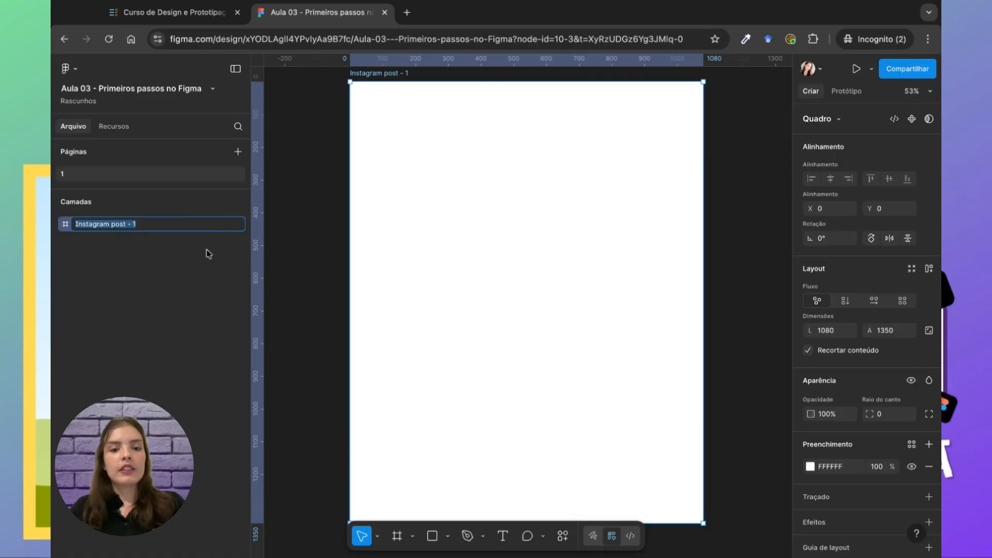
text(P)
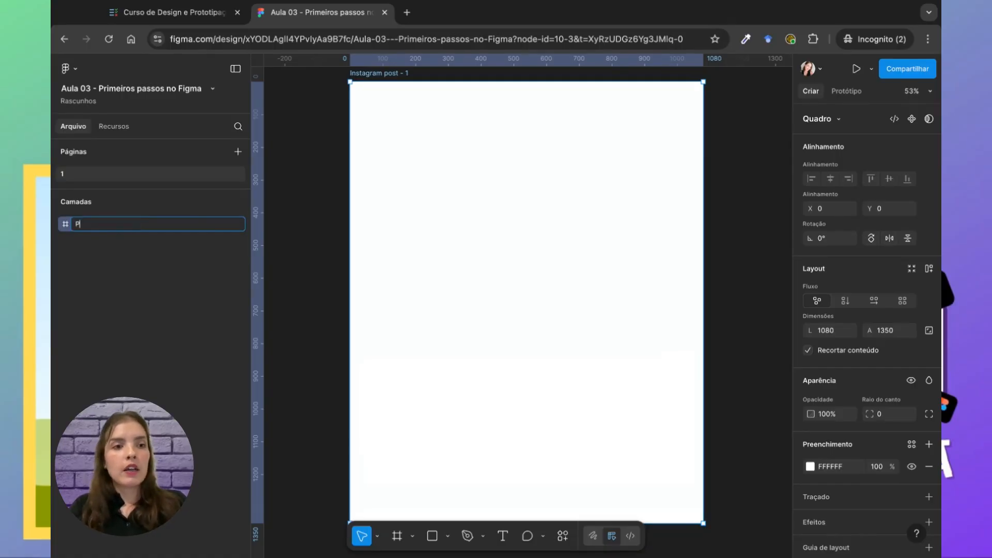
text(1)
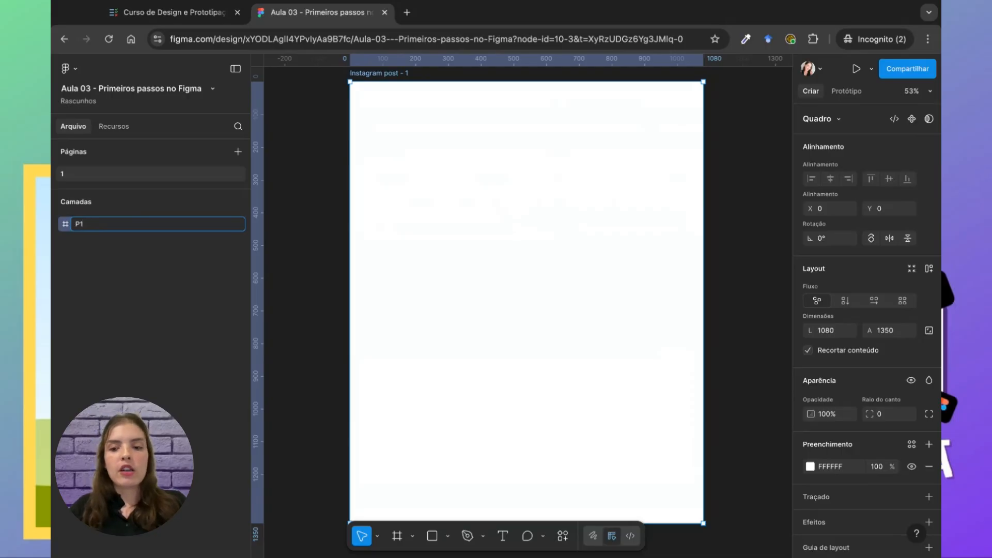
key(Return)
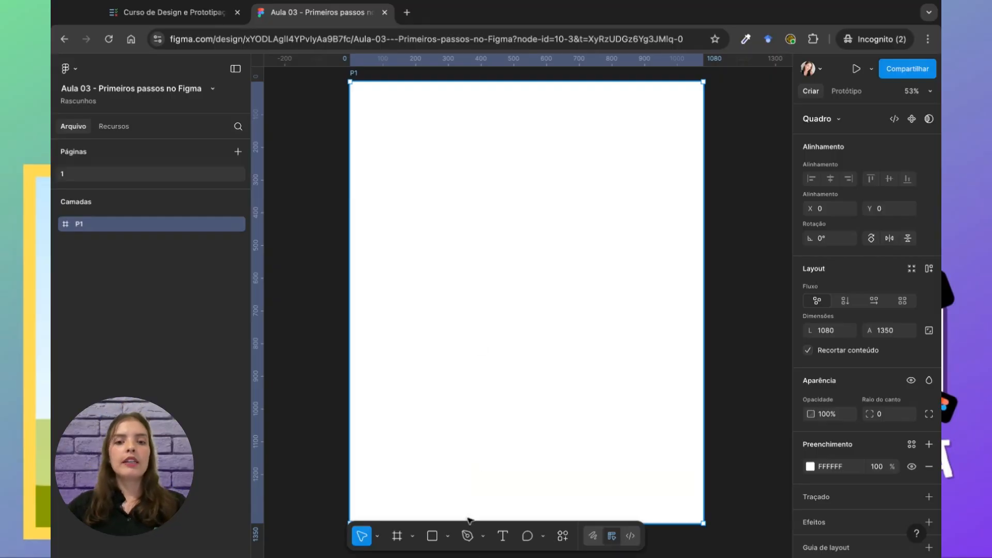
Place a new text layer in the upper-middle area of frame P1 and set it to Regular weight, font size 40.
click(504, 539)
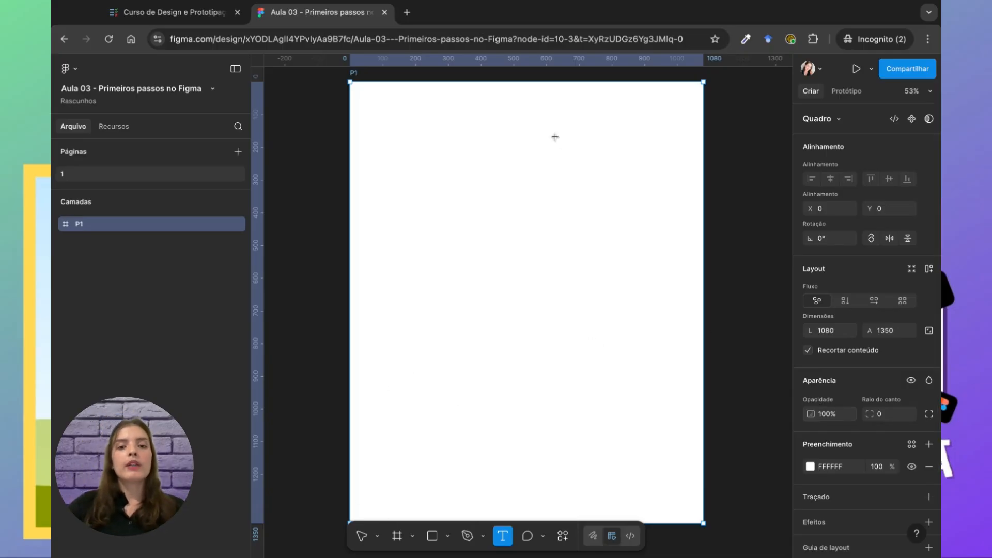
click(439, 243)
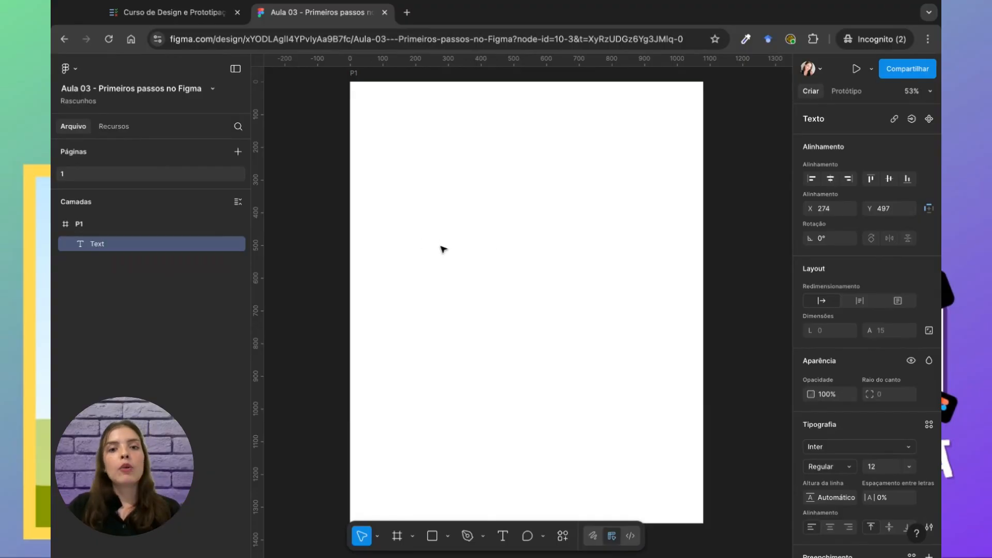
scroll(443, 249, down, 1)
scroll(823, 430, down, 1)
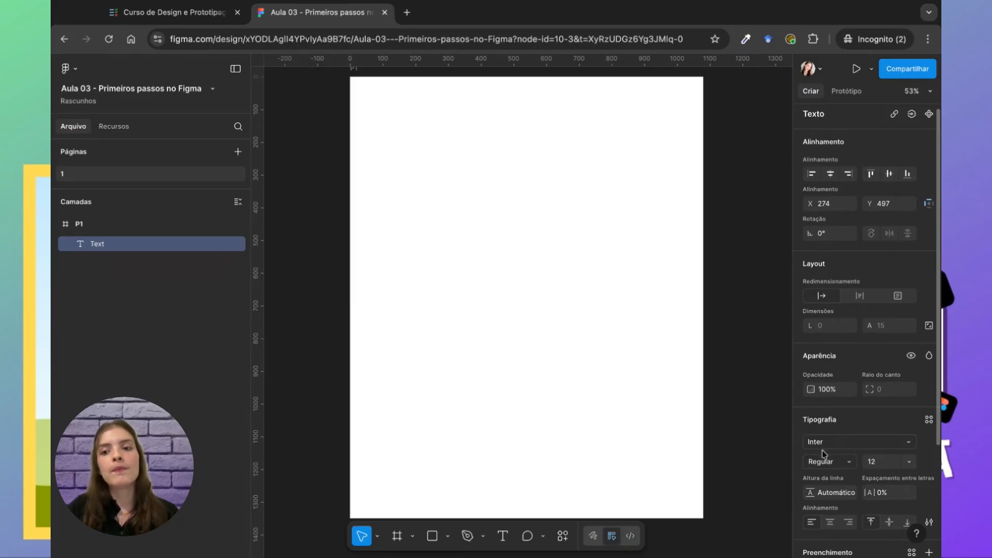
click(831, 463)
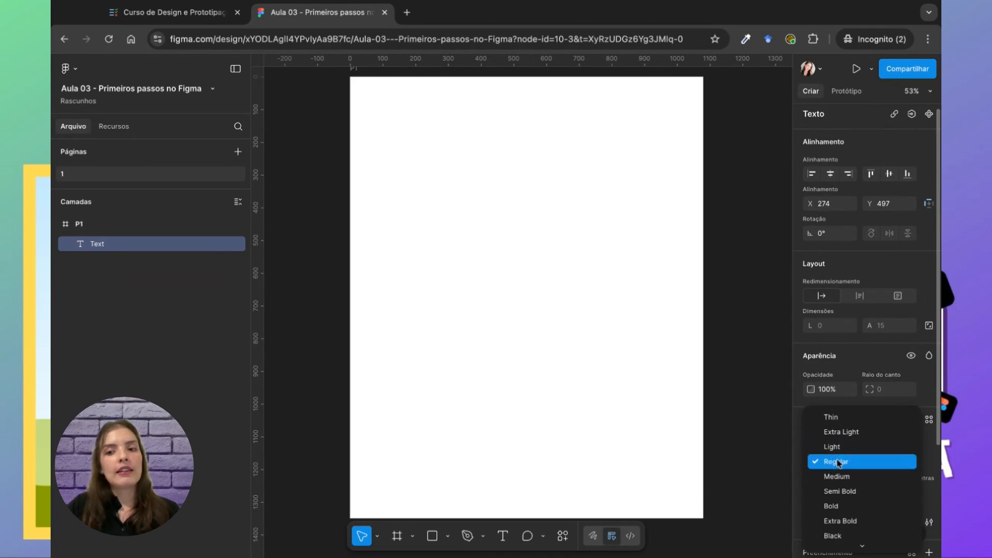
click(838, 463)
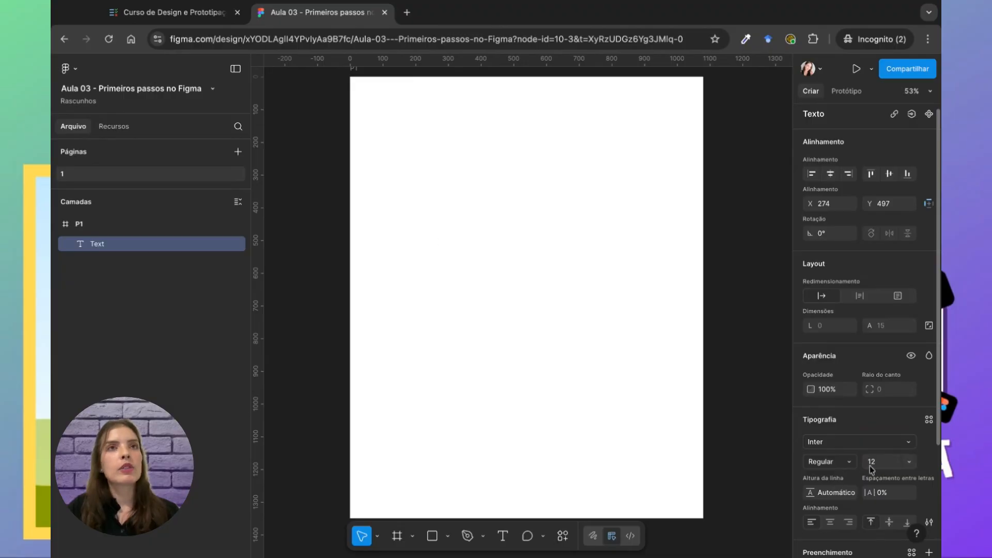
click(872, 462)
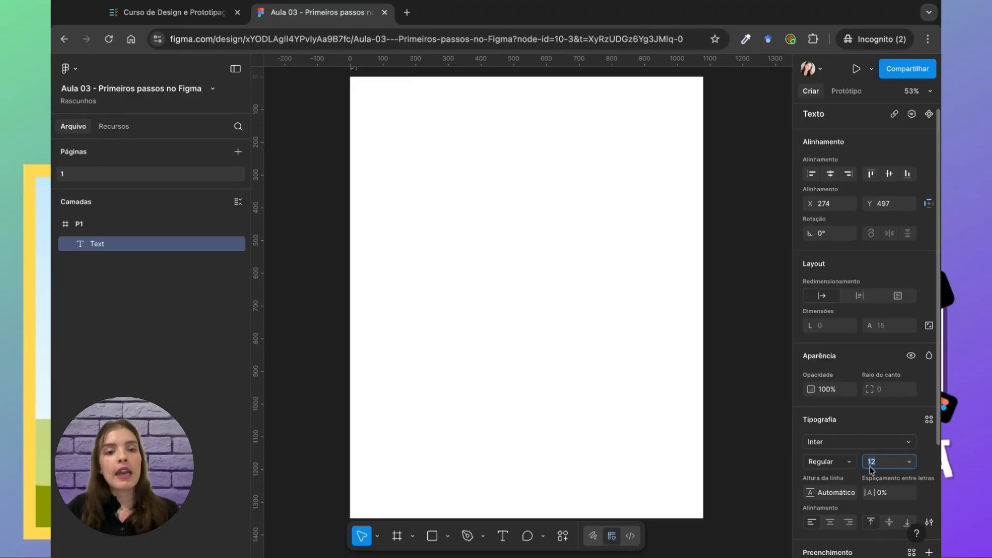
text(40)
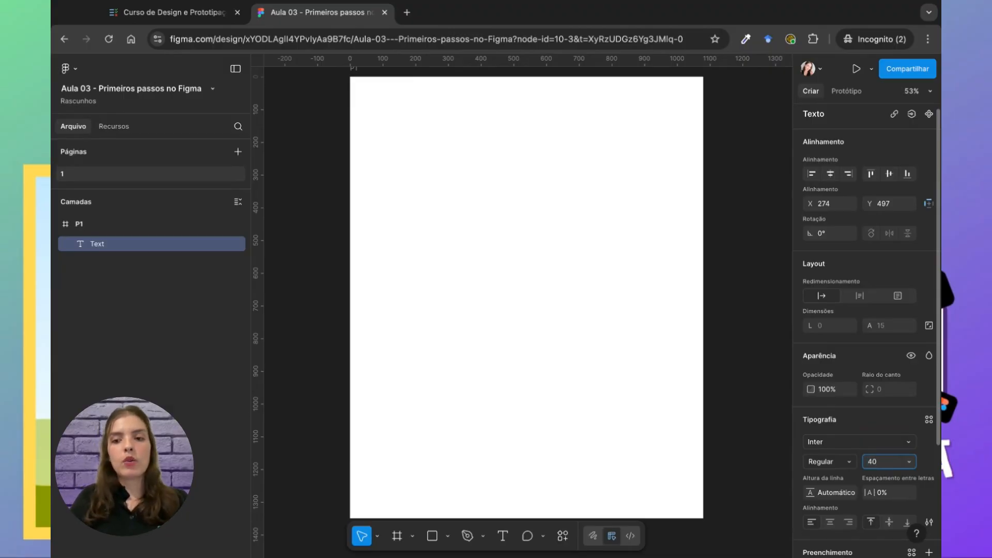
key(Return)
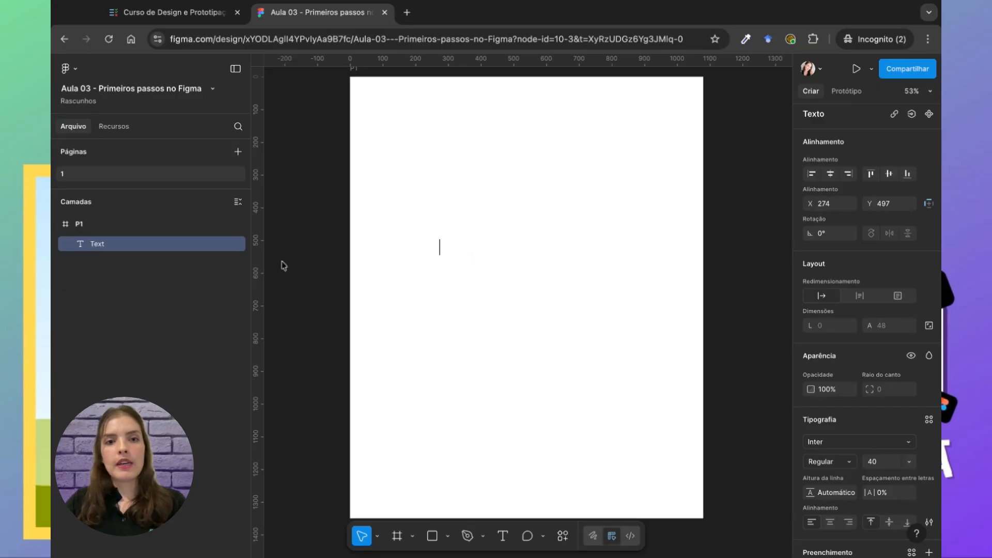
Enter aaaaaaaaa in the text layer and move it toward the frame's middle, at about X 382, Y 550.
text(aaaaaaaaa)
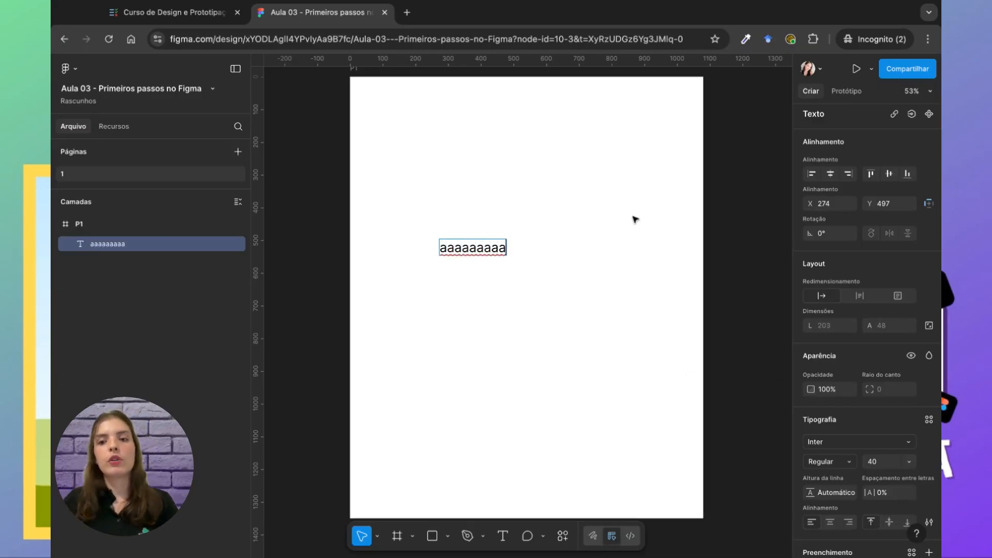
key(Escape)
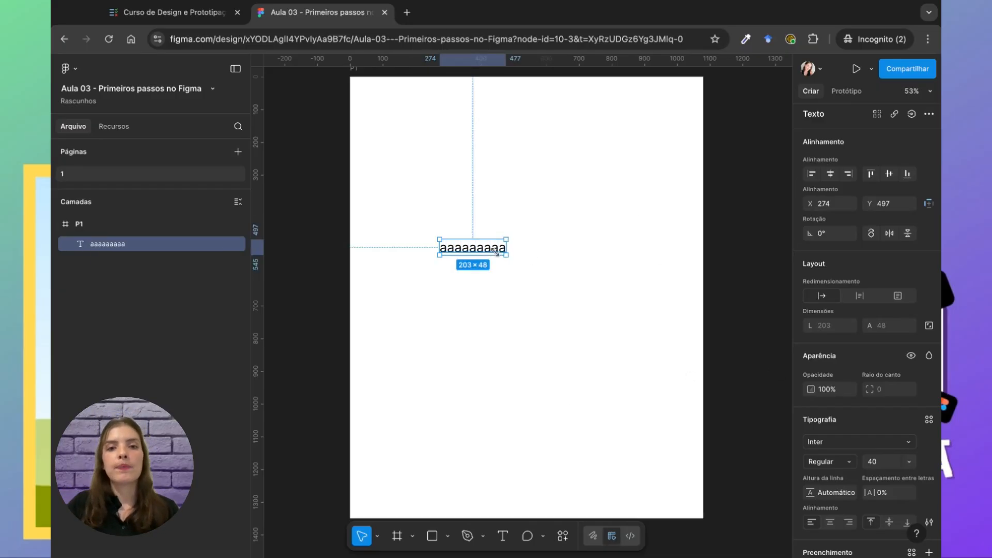
drag(474, 247, 510, 263)
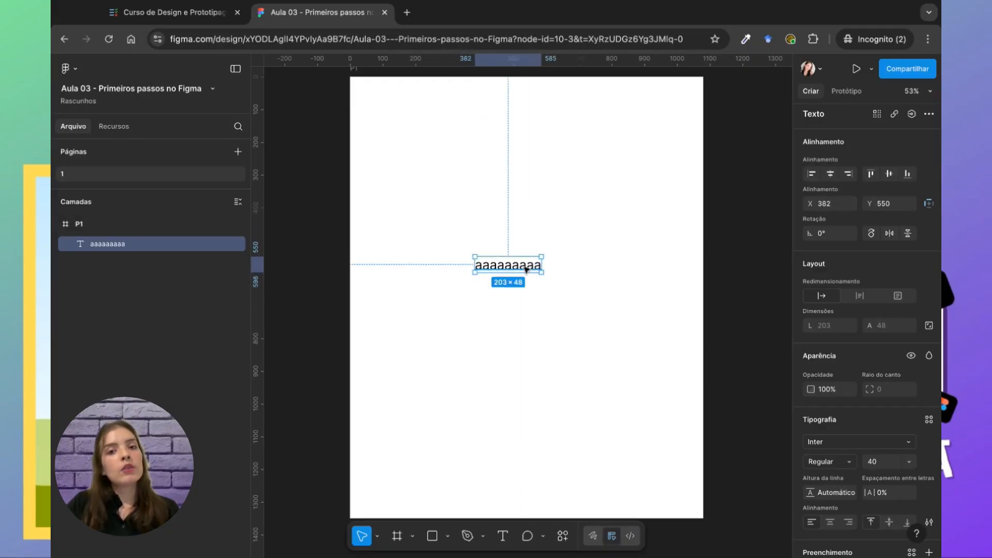
Change the font weight of the aaaaaaaaa text to Extra Bold.
double_click(524, 264)
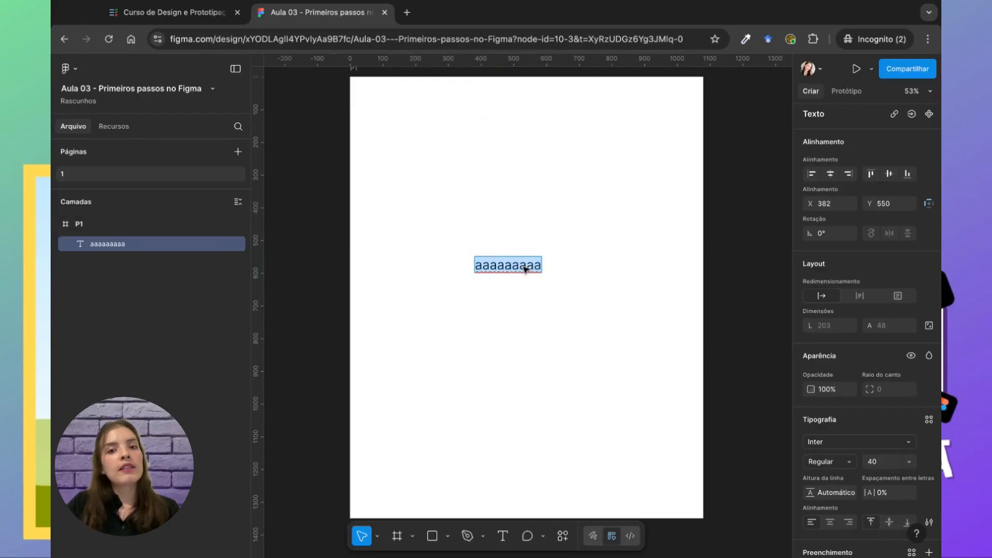
click(838, 463)
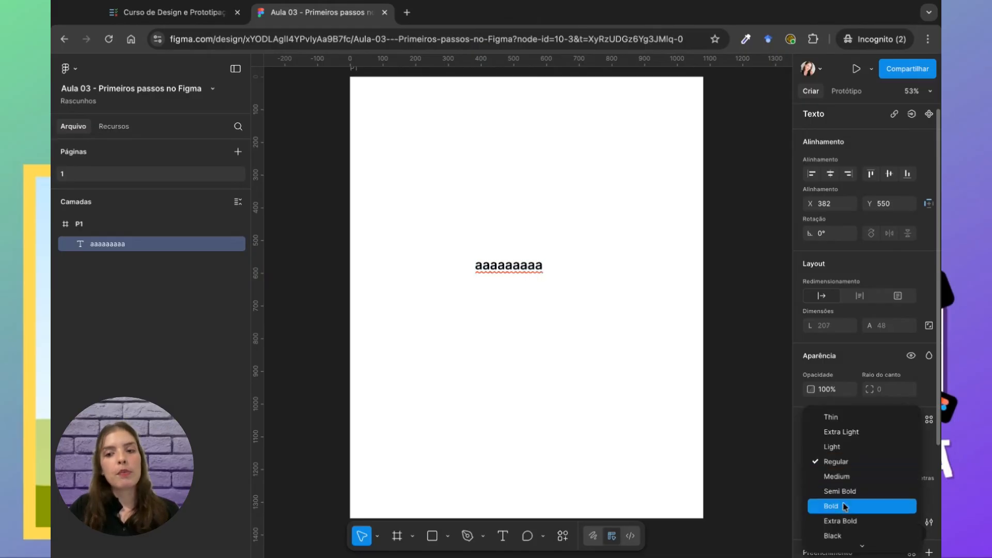
click(840, 521)
key(Escape)
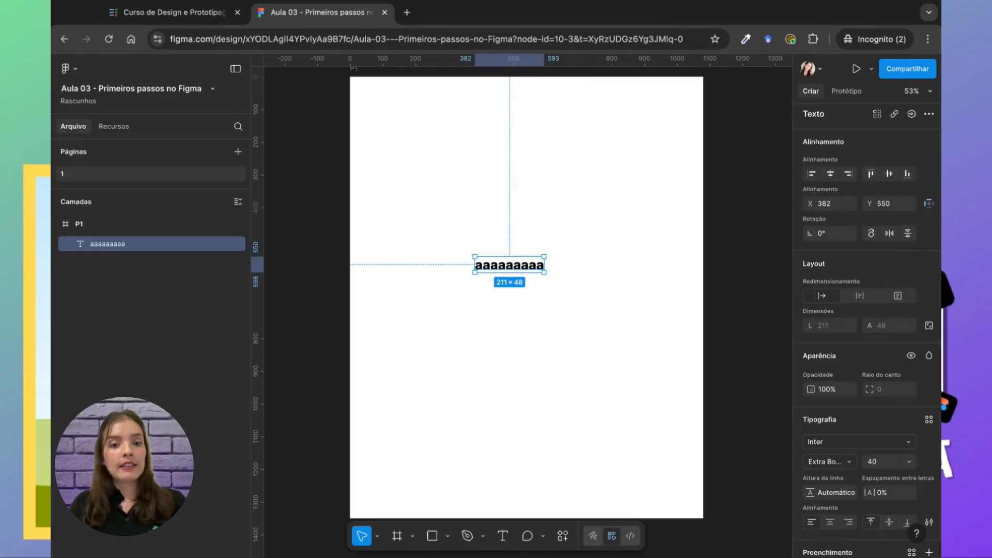
Resize the aaaaaaaaa text with the Scale tool to about 287 × 66 and reposition it near X 335, Y 516.
click(379, 537)
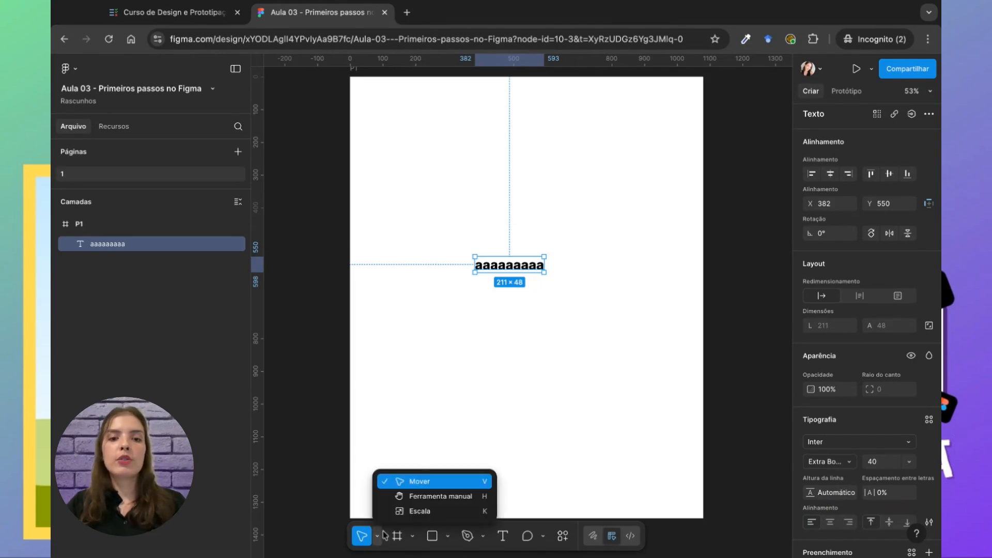
click(444, 511)
click(549, 316)
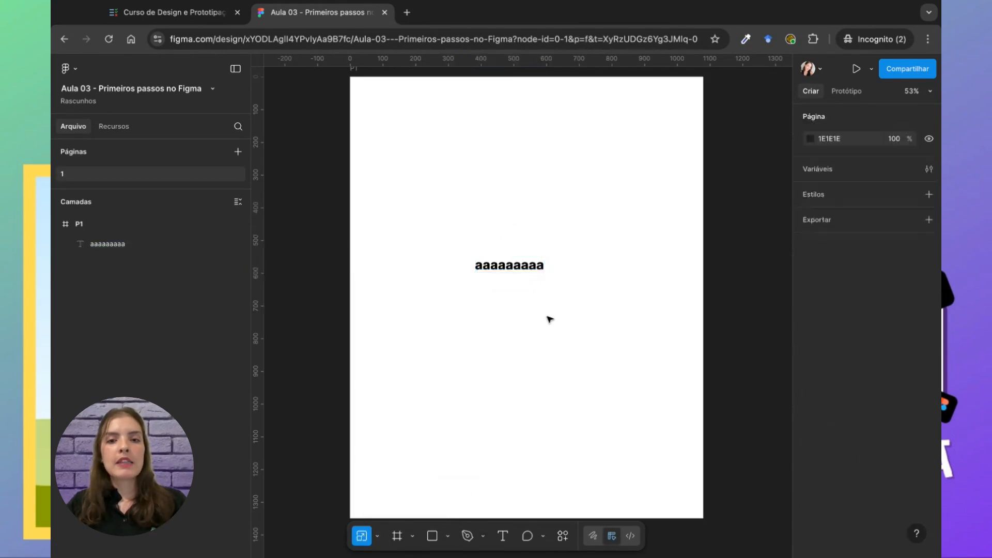
click(494, 271)
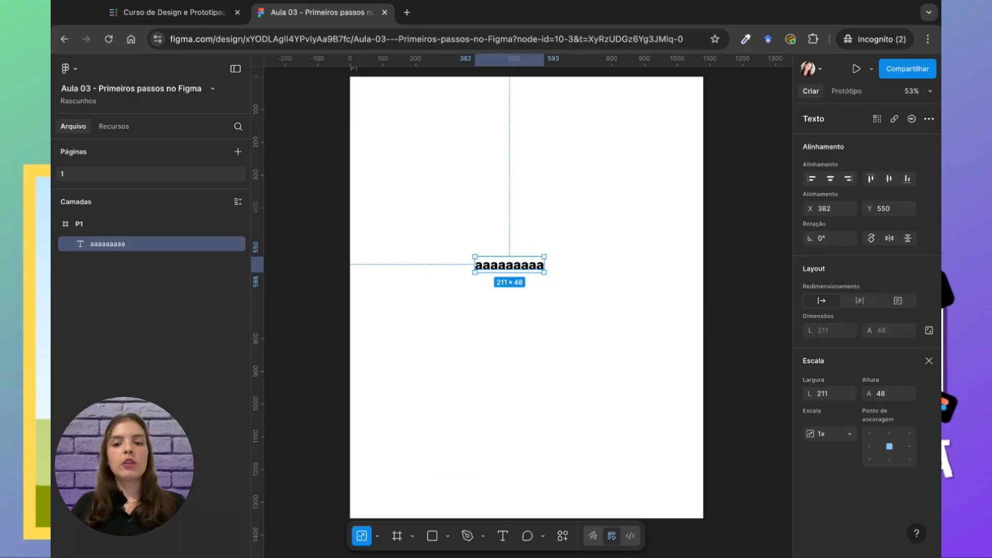
key(k)
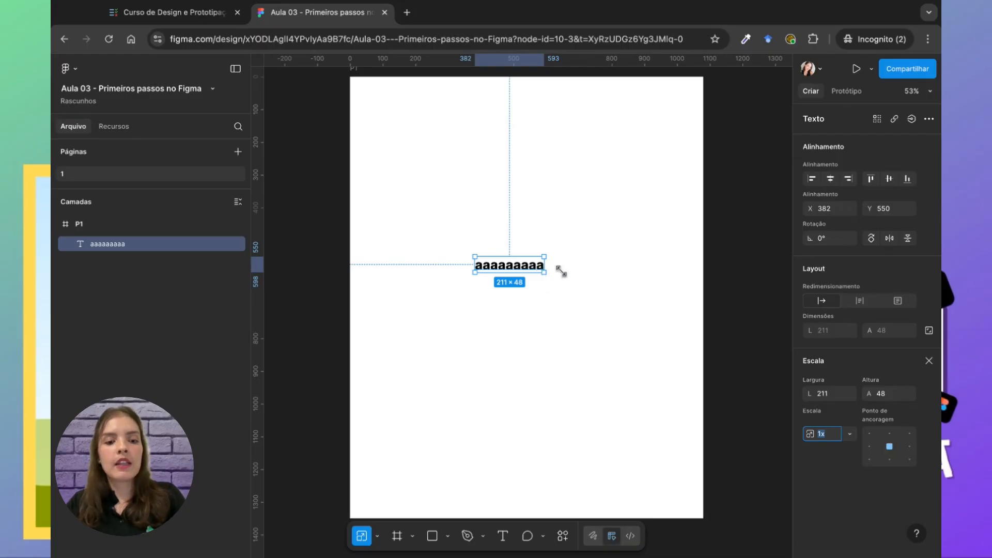
drag(544, 271, 618, 289)
drag(597, 285, 509, 260)
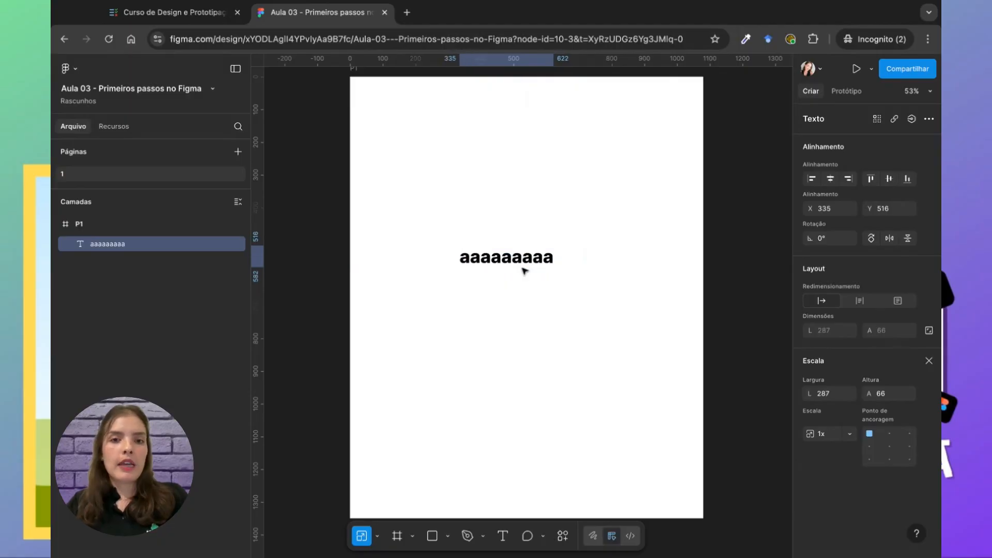
Leave scaling, set the text's font size to 50 and move it down to about X 371, Y 626.
click(929, 361)
scroll(878, 445, down, 1)
click(878, 444)
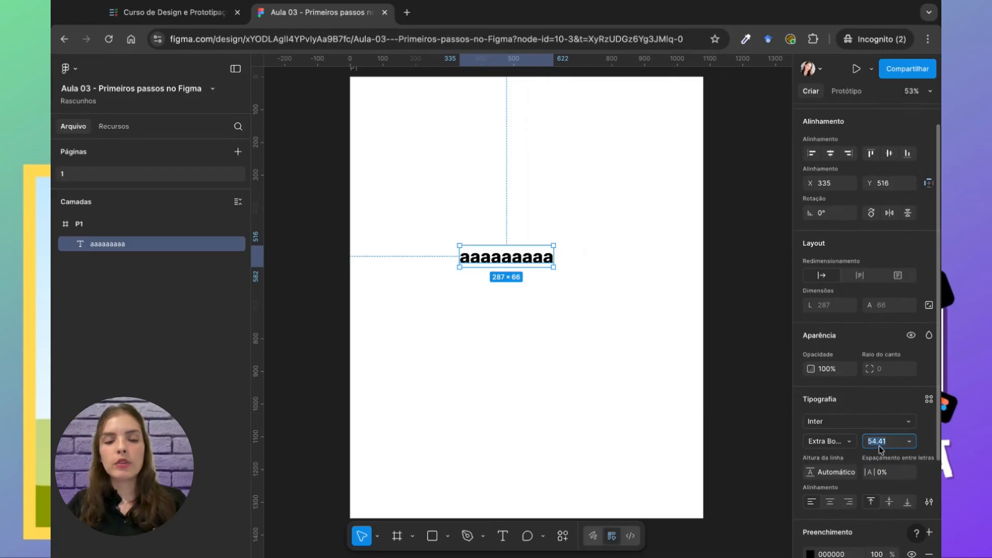
text(50)
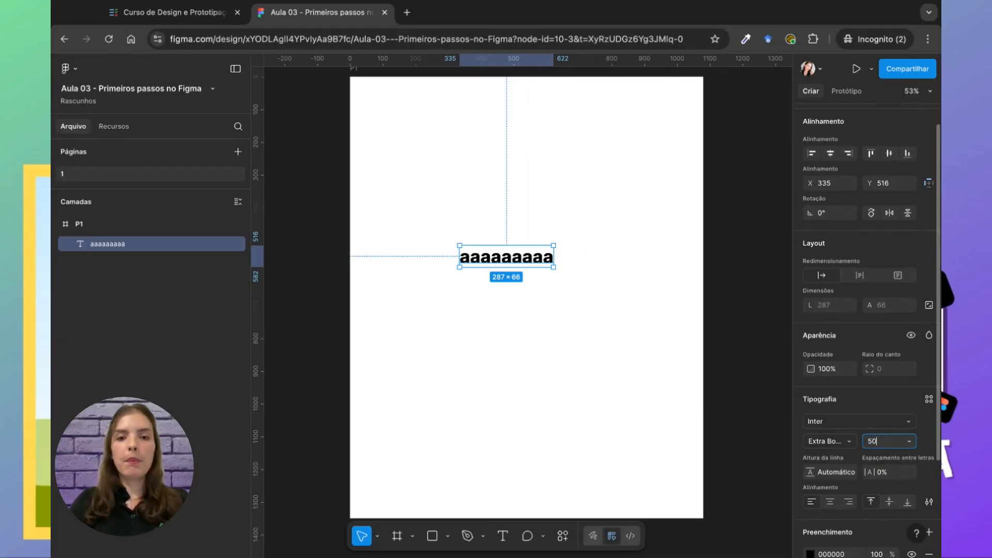
key(Return)
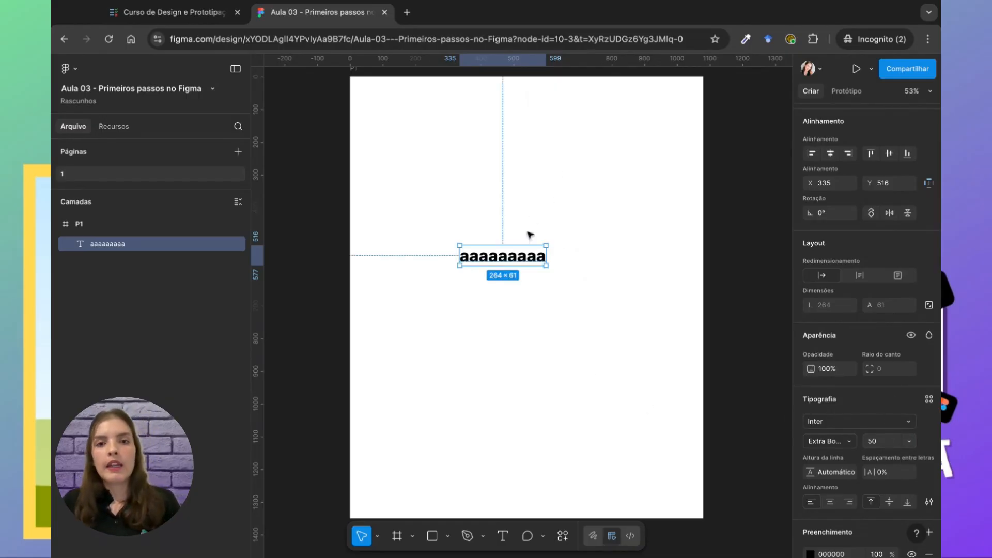
drag(516, 258, 529, 295)
Browse the font list, search it for pop and apply Poppins to the aaaaaaaaa text.
click(827, 418)
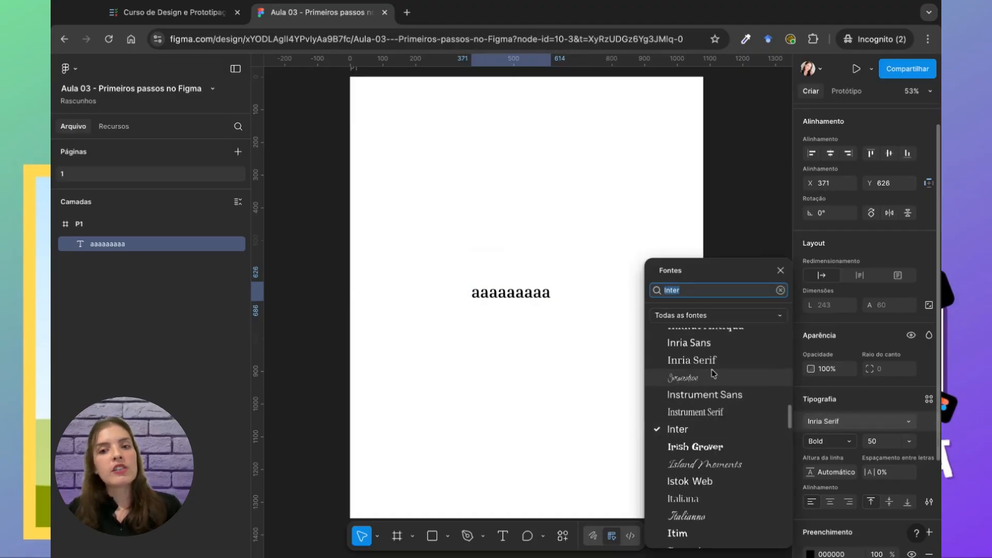
scroll(733, 377, up, 6)
scroll(710, 390, up, 3)
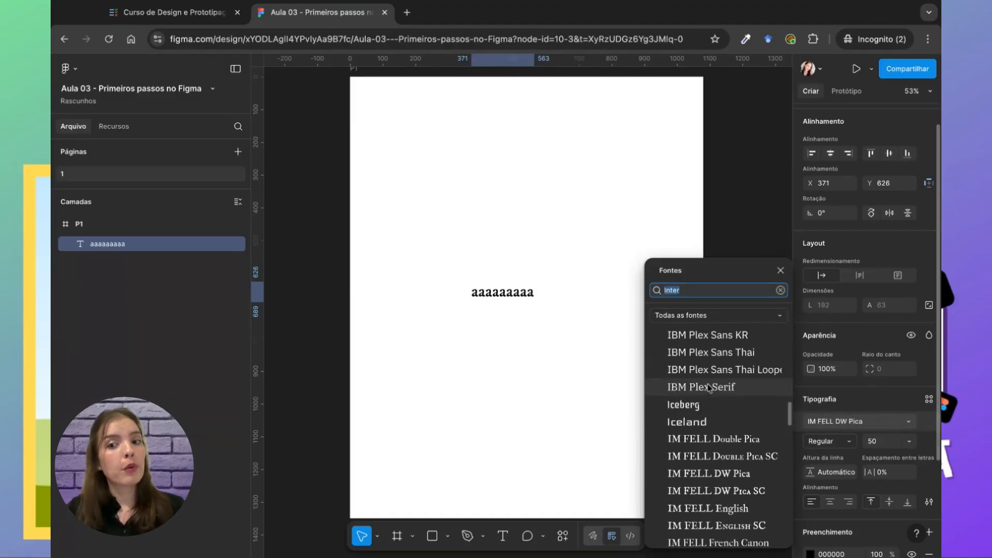
click(707, 389)
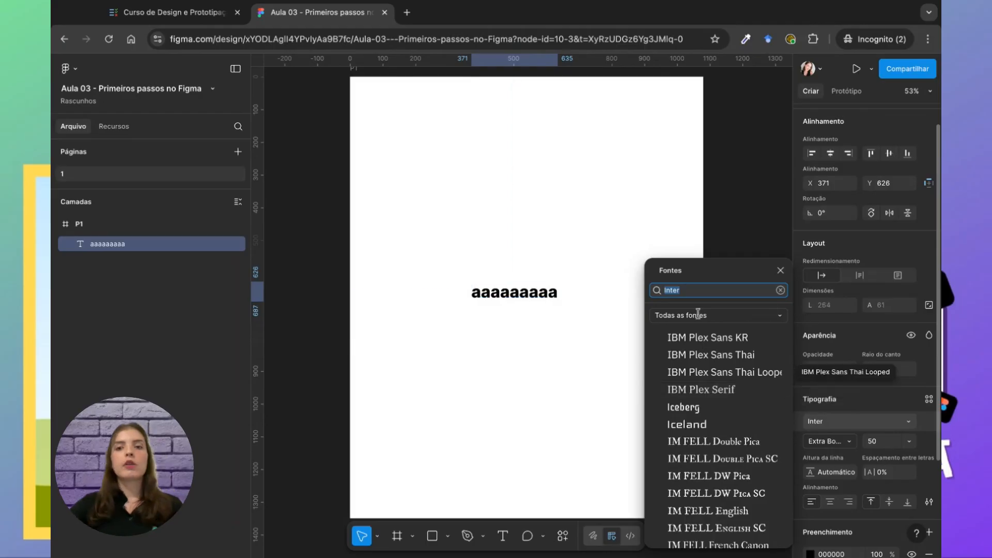
scroll(718, 413, up, 5)
text(pop)
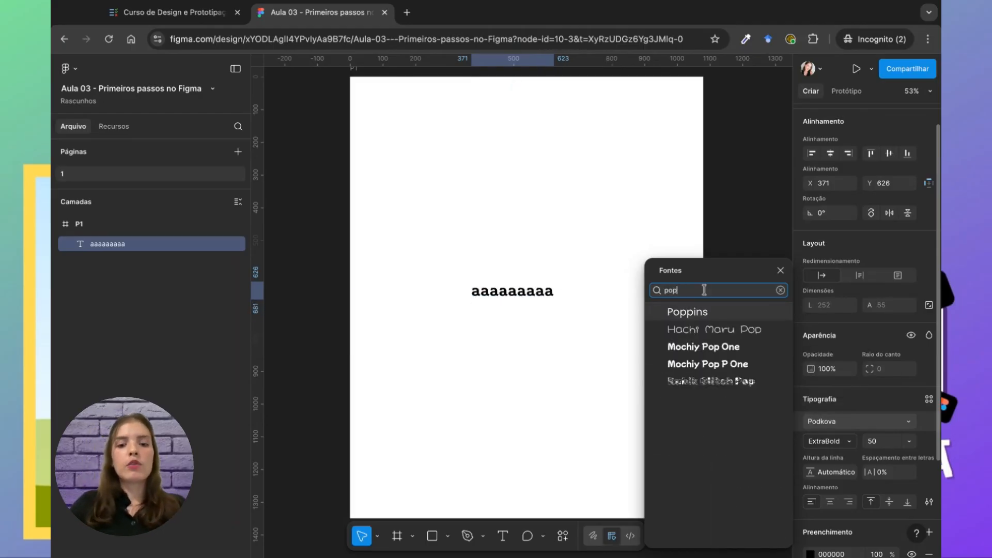
click(715, 311)
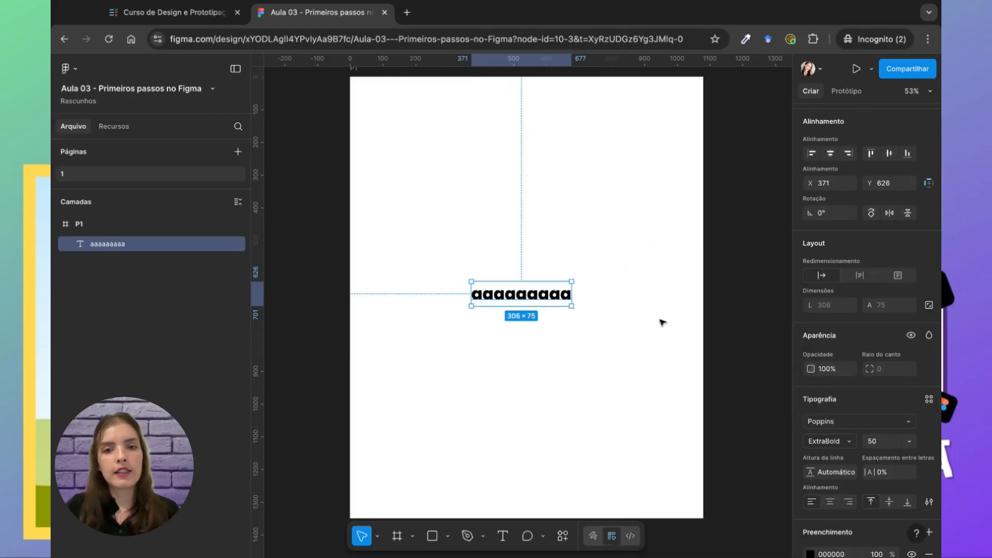
Move the text up to about X 367, Y 584 and replace its content with a first name.
click(658, 320)
drag(553, 303, 552, 288)
double_click(552, 289)
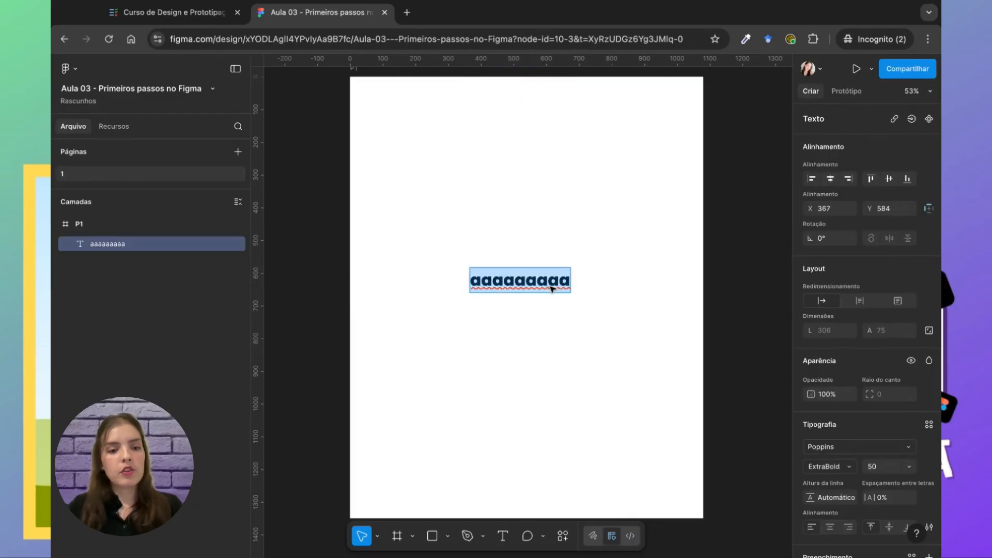
text(Amanda)
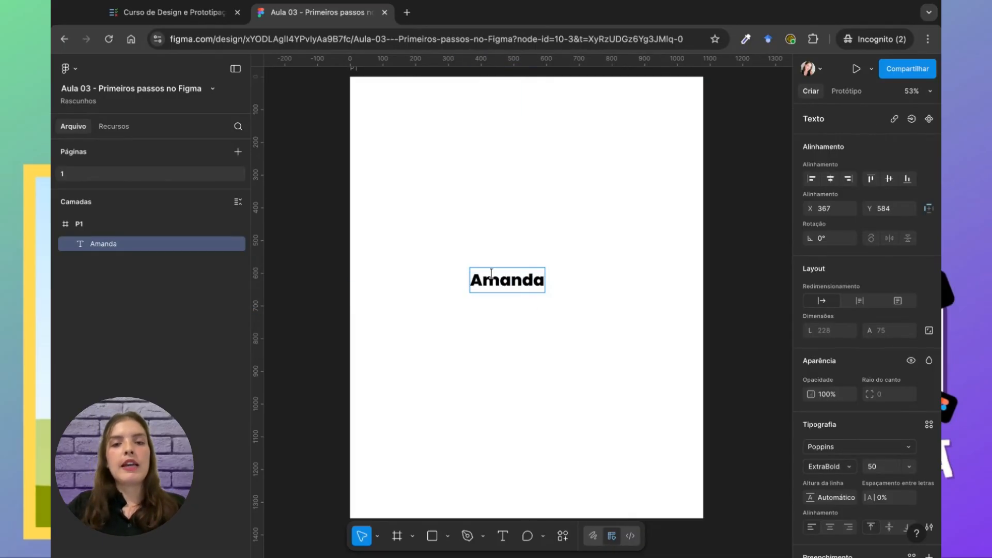
key(Escape)
Nudge the name text up and sideways in small increments to X 393, Y 541, and deselect it.
key(Up)
key(Up)
key(Up)
key(Up)
key(Up)
key(Up)
key(Up)
key(Up)
key(Up)
key(Up)
key(Up)
key(Up)
key(Up)
key(Up)
key(Up)
key(Up)
key(Up)
key(Up)
key(Up)
key(Up)
key(Right)
key(Right)
key(Right)
key(Right)
key(Right)
key(Right)
key(Right)
key(Right)
key(Right)
key(Right)
key(Right)
key(Right)
key(Right)
key(Right)
key(Right)
key(Right)
key(Right)
key(Right)
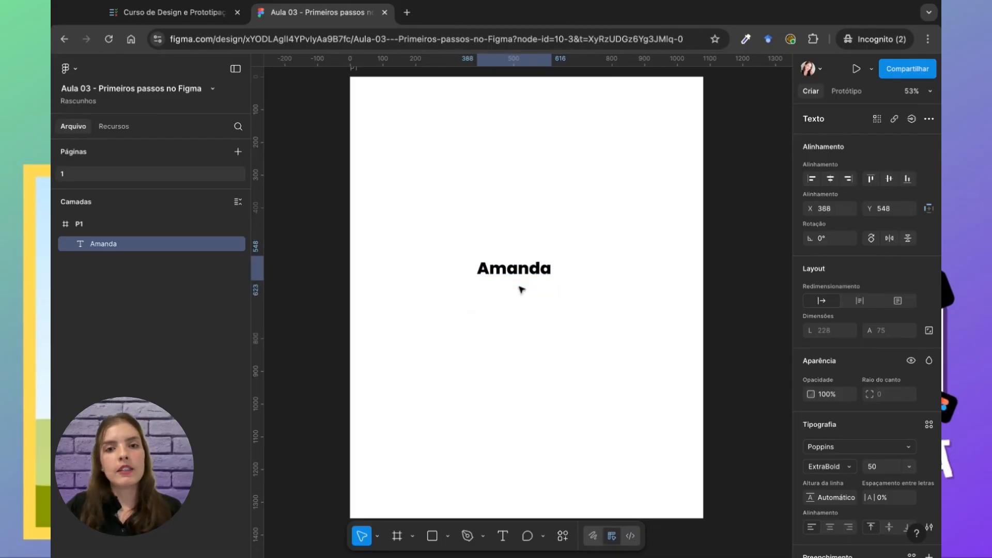
key(Up)
key(Up)
key(Up)
key(Up)
key(Up)
key(Up)
key(Left)
key(Left)
key(Left)
key(Left)
key(Left)
key(Left)
key(Left)
key(Left)
key(Left)
key(Left)
key(Left)
key(Left)
key(Left)
key(Left)
key(Right)
key(Right)
key(Right)
key(Right)
key(Right)
key(Right)
key(Right)
key(Right)
key(Right)
key(Right)
key(Right)
key(Right)
key(Right)
key(Right)
key(Right)
key(Right)
key(Right)
key(Right)
key(Right)
key(Right)
click(583, 280)
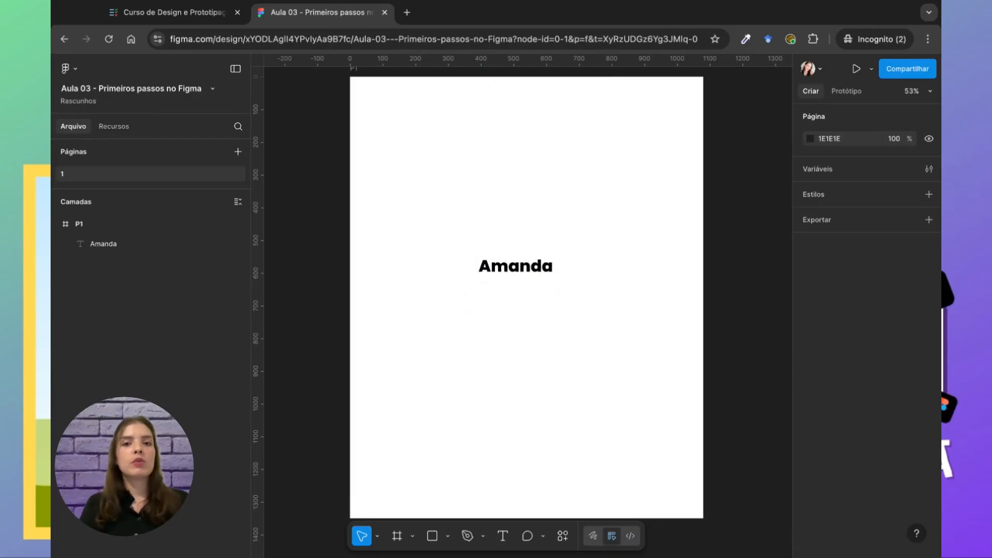
Shift the name text slightly to the left, to X 385, and deselect it.
click(545, 269)
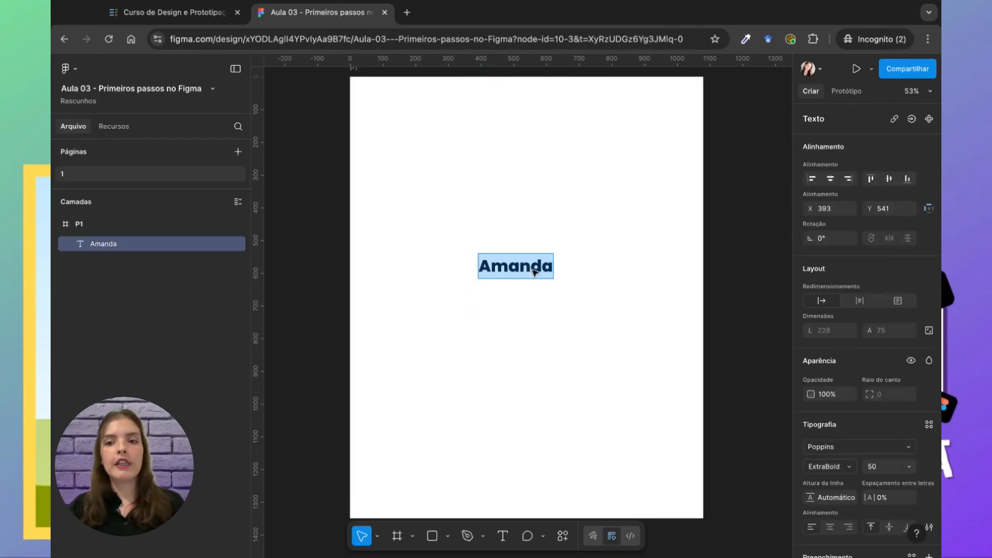
drag(519, 267, 517, 266)
click(572, 272)
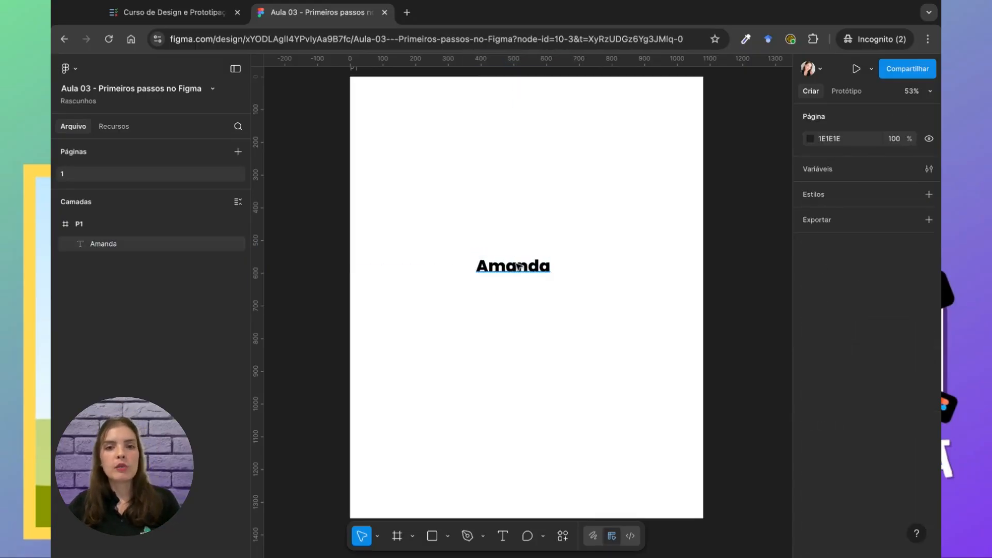
Set the letter spacing of the name text to 4%.
click(537, 267)
scroll(862, 466, down, 2)
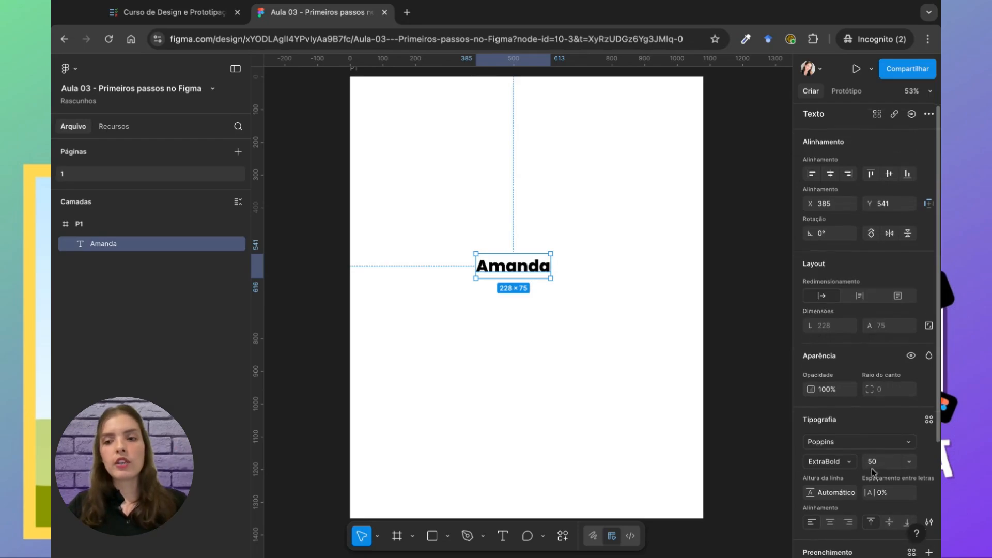
mouse_move(866, 453)
mouse_down()
mouse_move(893, 451)
mouse_move(878, 451)
mouse_up()
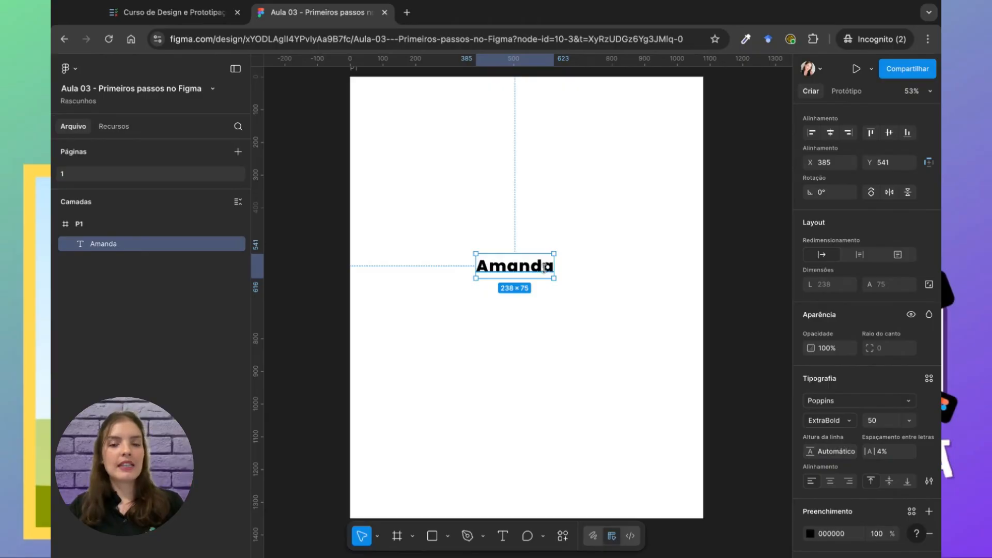
Move the name text up to X 372, Y 526 and set its horizontal text alignment to right.
drag(538, 269, 534, 264)
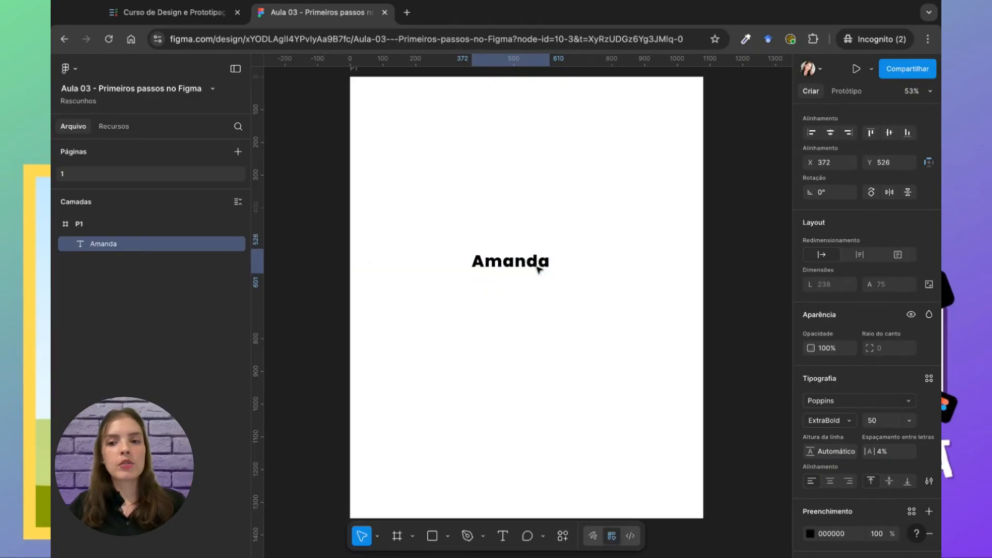
click(830, 481)
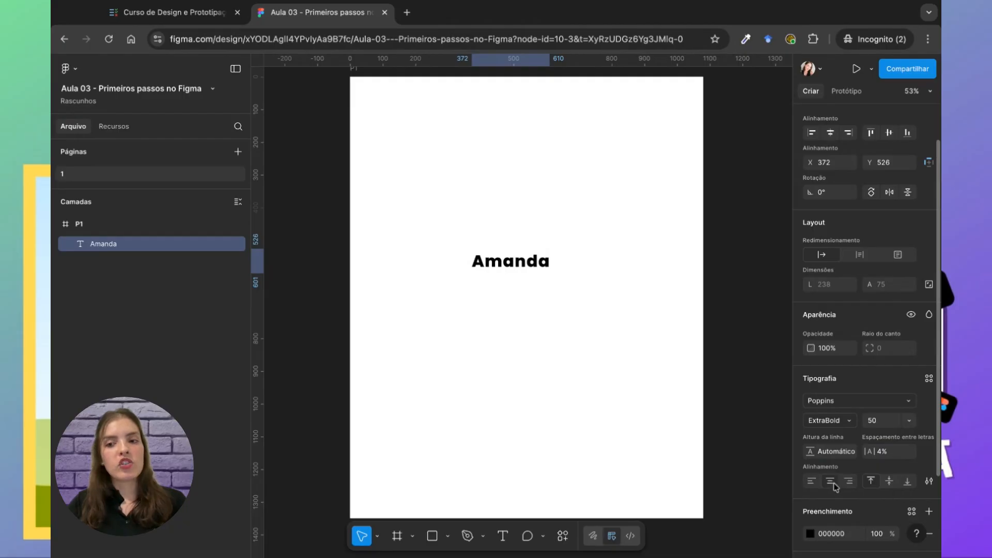
click(889, 482)
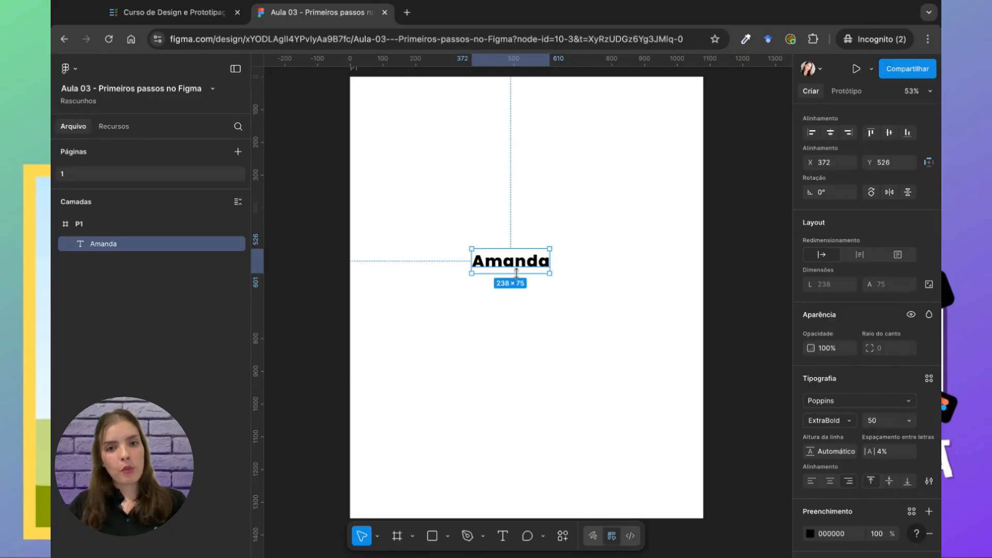
Stretch the name's text box to about 181 high and try middle and bottom vertical alignment before returning to top.
drag(516, 274, 516, 308)
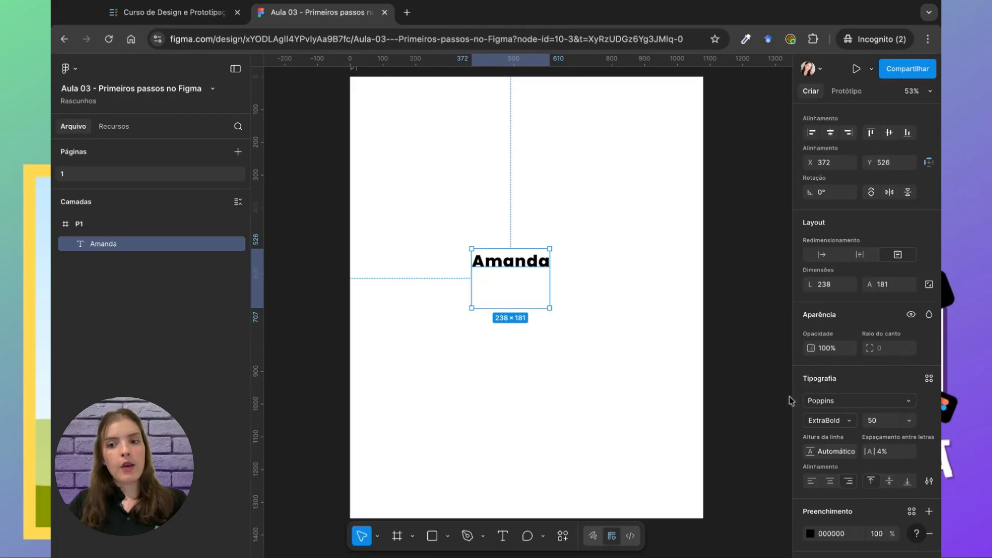
click(888, 483)
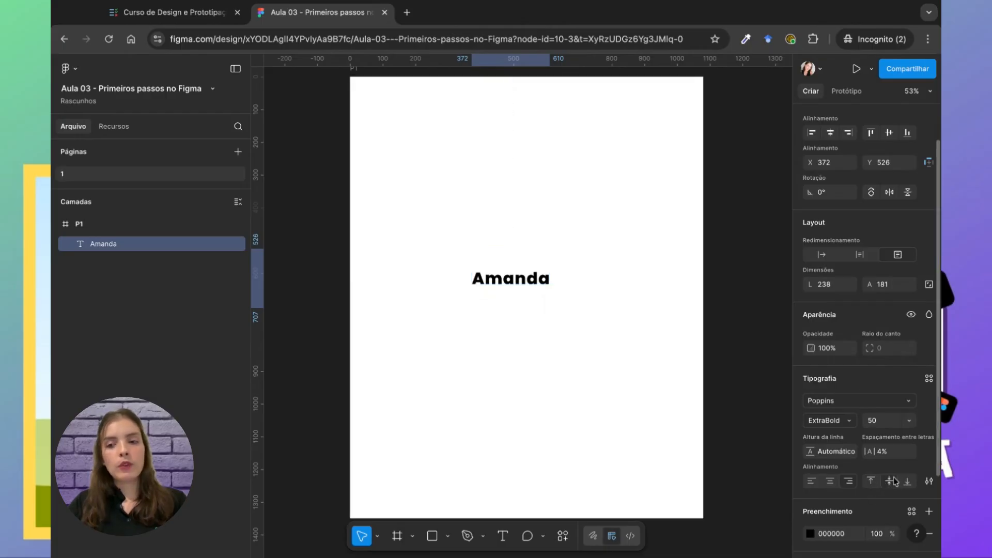
click(907, 485)
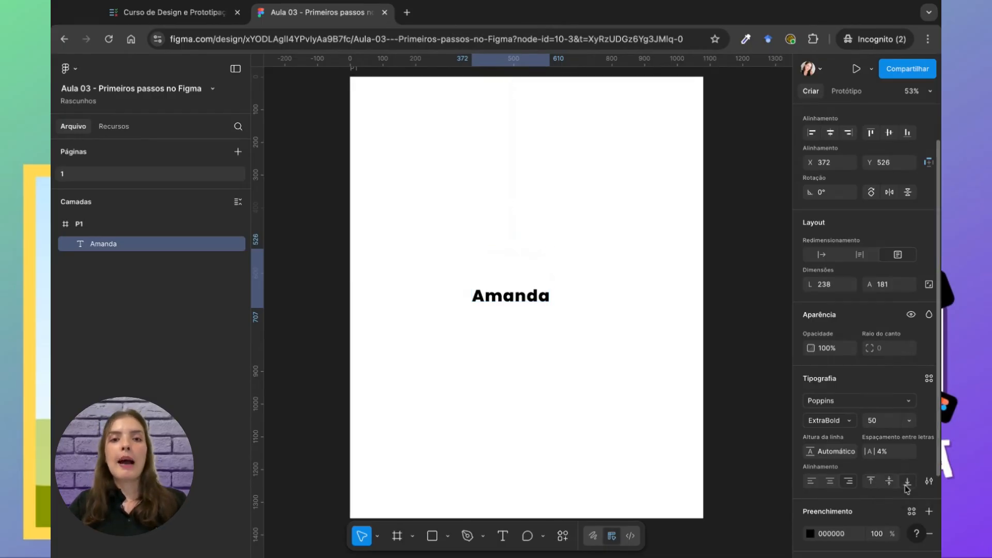
click(876, 481)
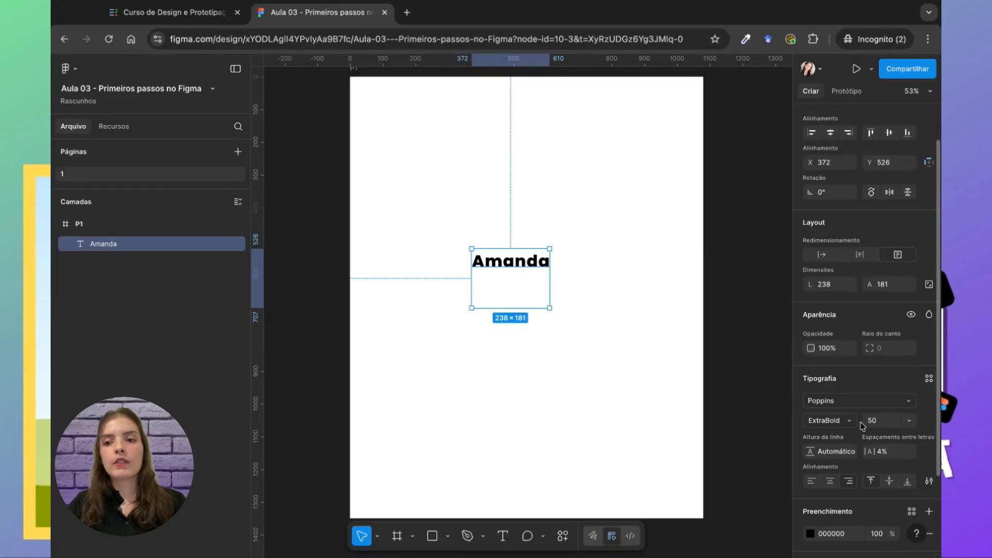
Try the bulleted and numbered list styles on the name text and restore it to no list.
click(929, 481)
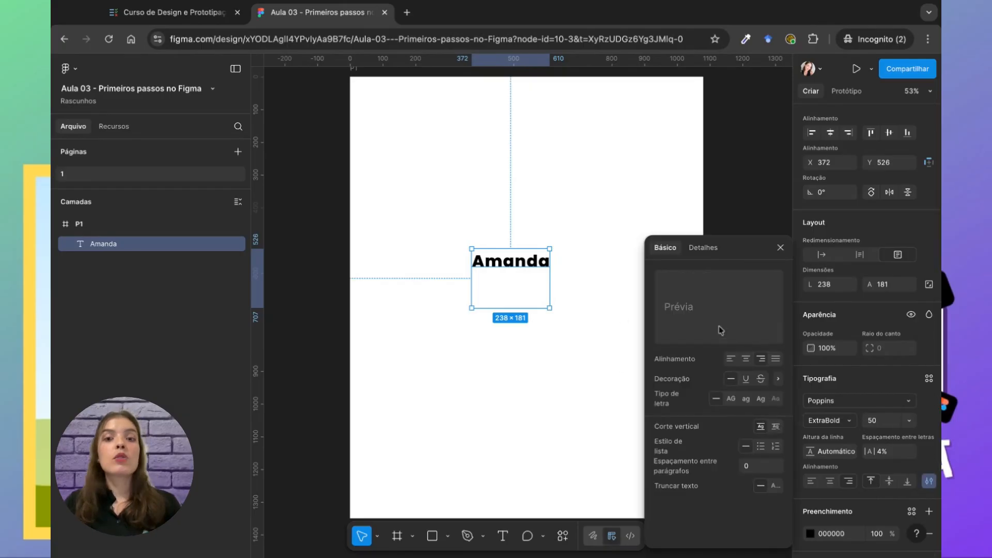
click(762, 447)
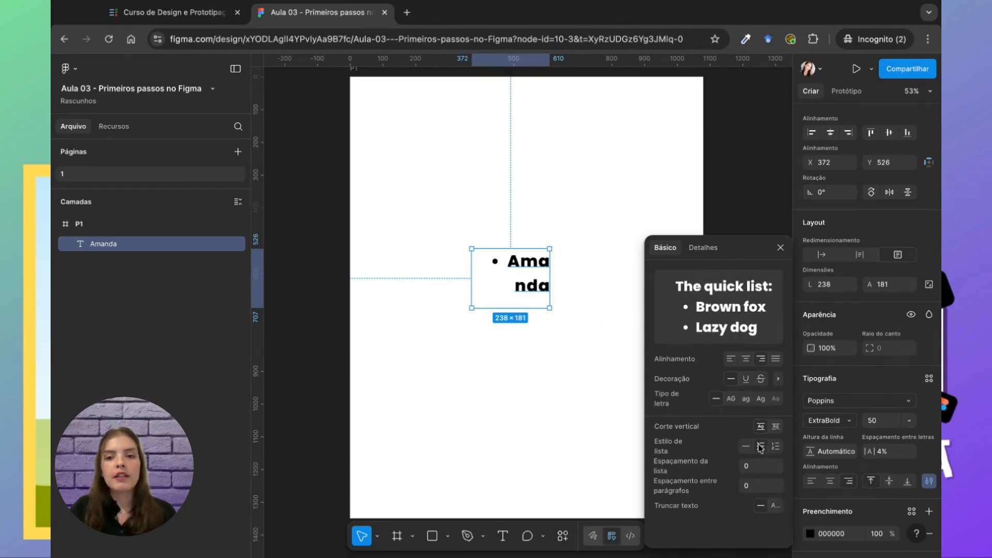
click(775, 447)
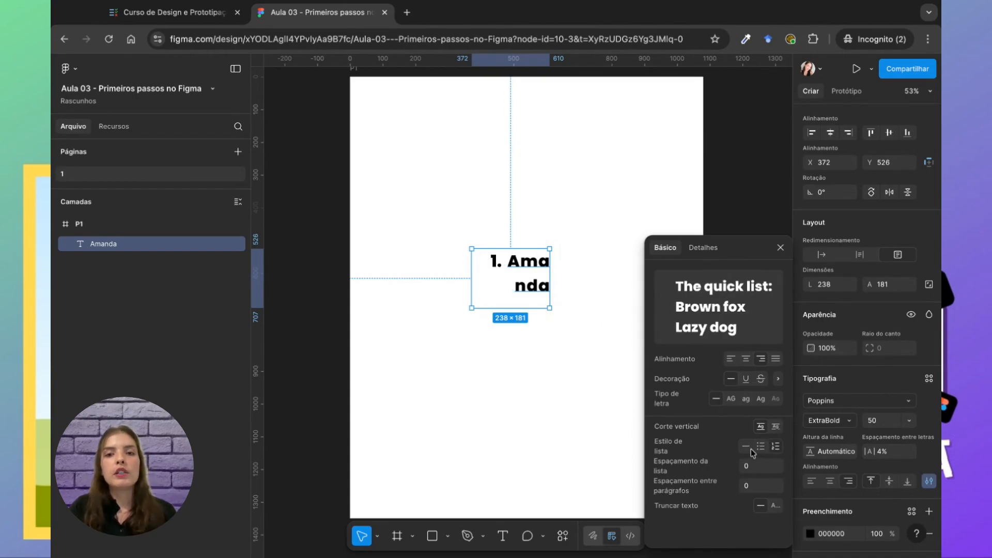
click(749, 448)
click(777, 249)
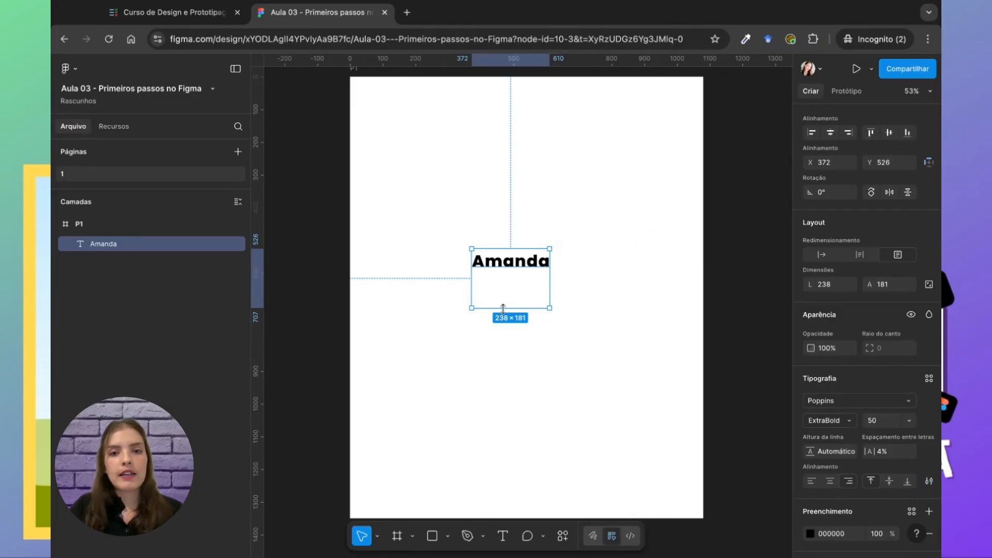
Shrink the name's text box to about 85 high with its text centred vertically, and place it at X 387, Y 524.
drag(502, 308, 503, 304)
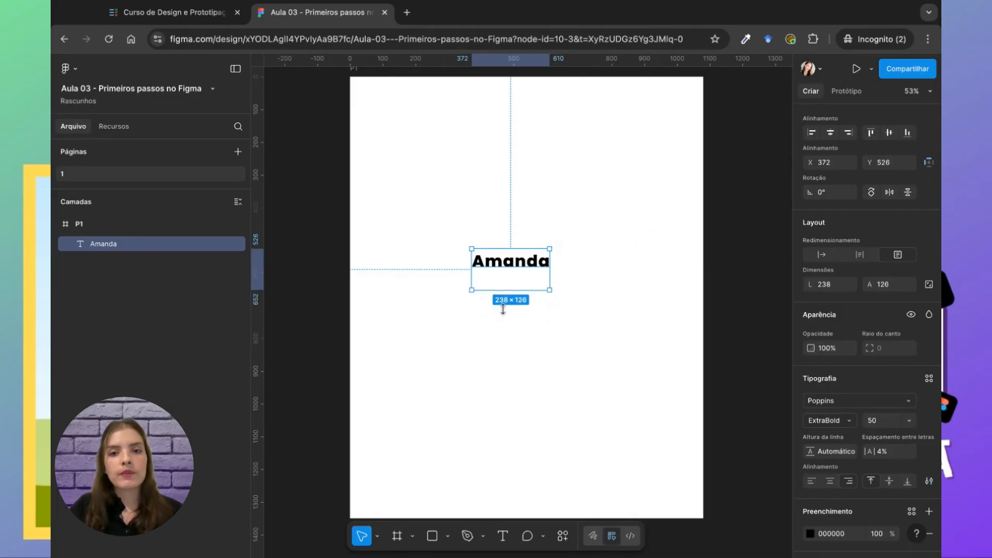
click(890, 481)
drag(535, 282, 517, 267)
click(596, 289)
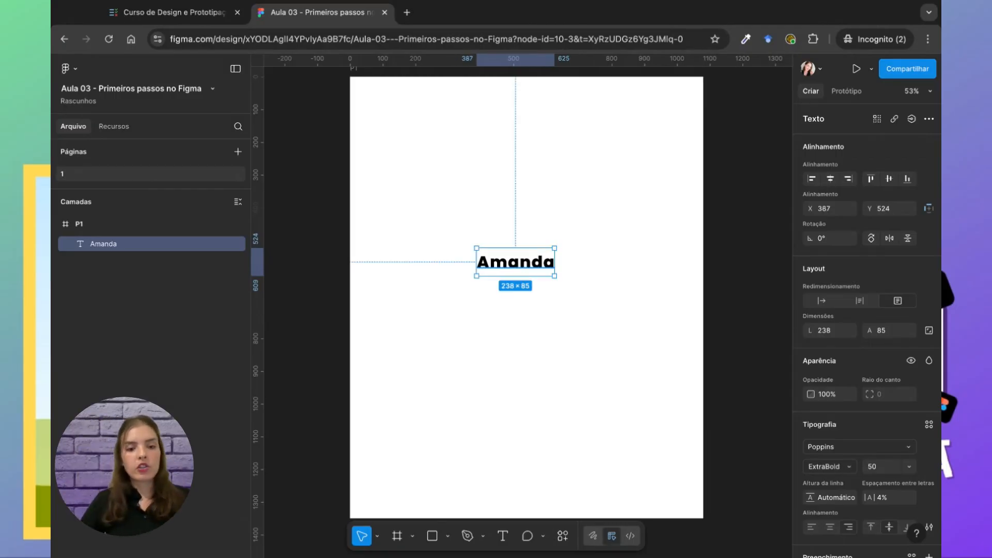
Sample the black colour #000000 from the name text with the eyedropper.
key(i)
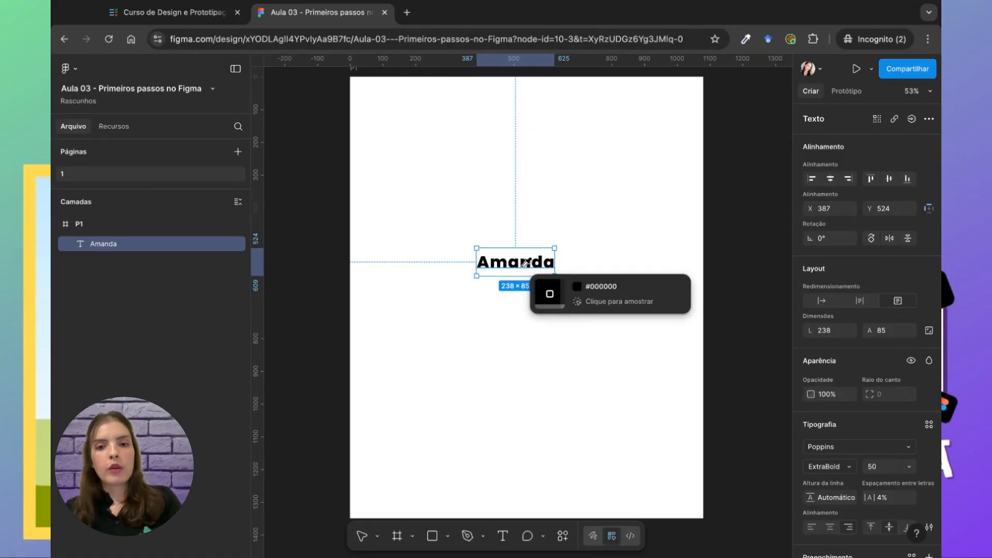
click(508, 264)
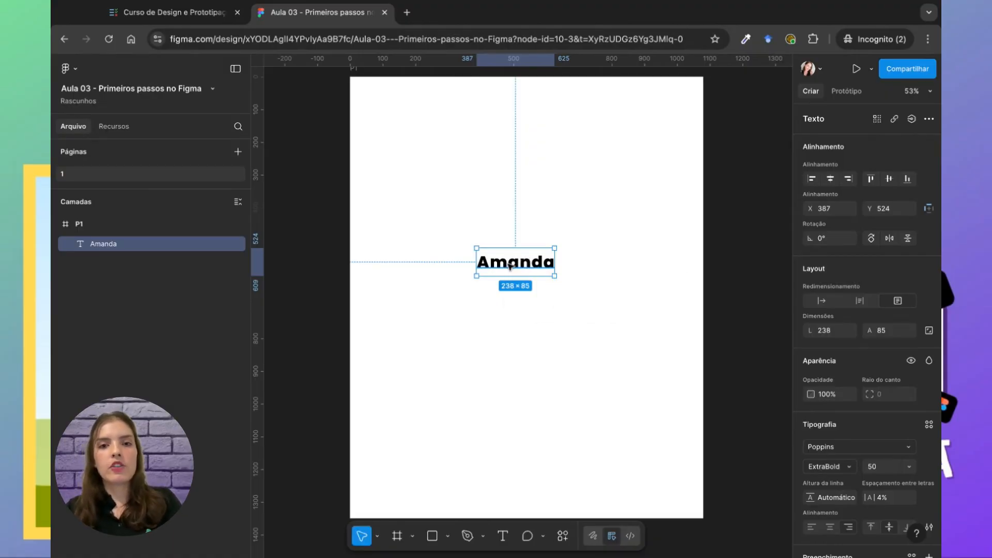
Move the name text to X 391, Y 590 and nudge it upward in large increments to Y 480.
drag(509, 264, 510, 287)
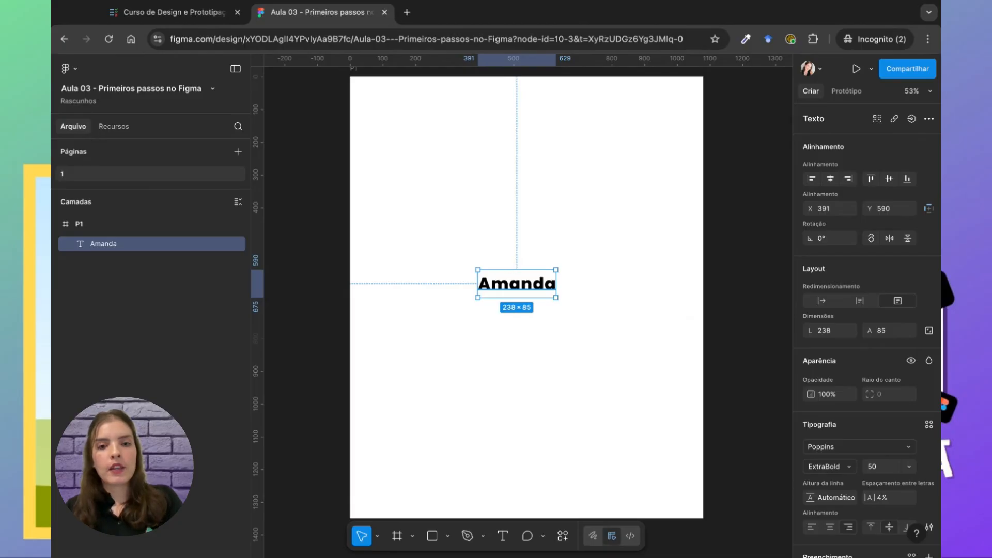
key(alt+v)
key(shift+Up)
key(shift+Up)
key(shift+Up)
key(shift+Up)
key(shift+Up)
key(shift+Up)
key(shift+Up)
key(shift+Up)
key(shift+Up)
key(shift+Up)
key(shift+Up)
key(shift+Up)
key(shift+Up)
key(shift+Up)
key(shift+Up)
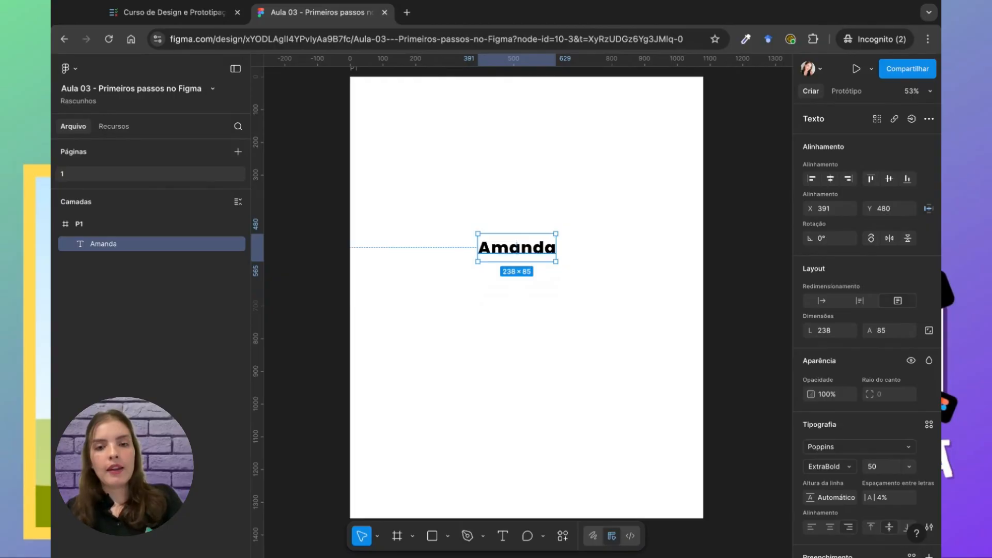
Try duplicating the name text, once below at Y 550 and once in place, and remove both copies.
drag(517, 248, 517, 270)
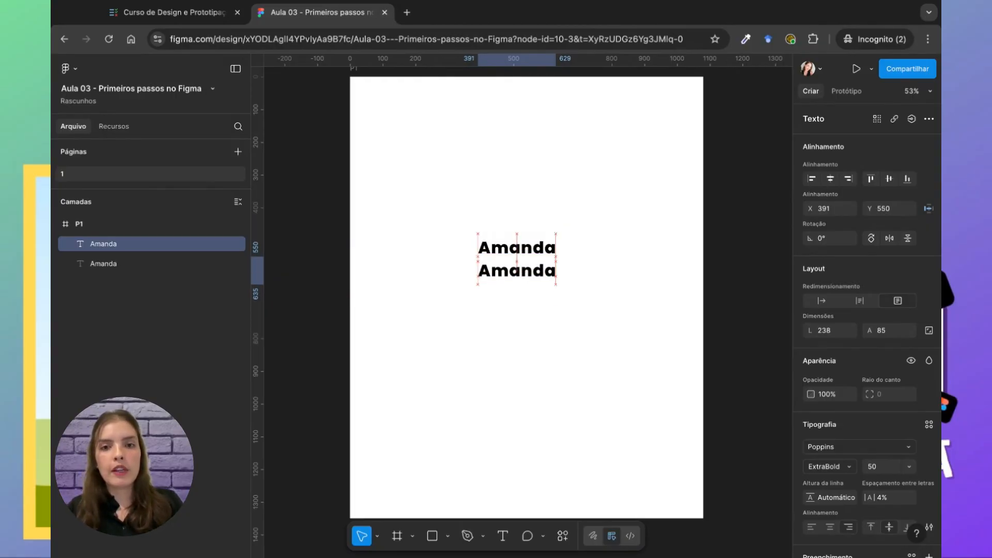
key(Delete)
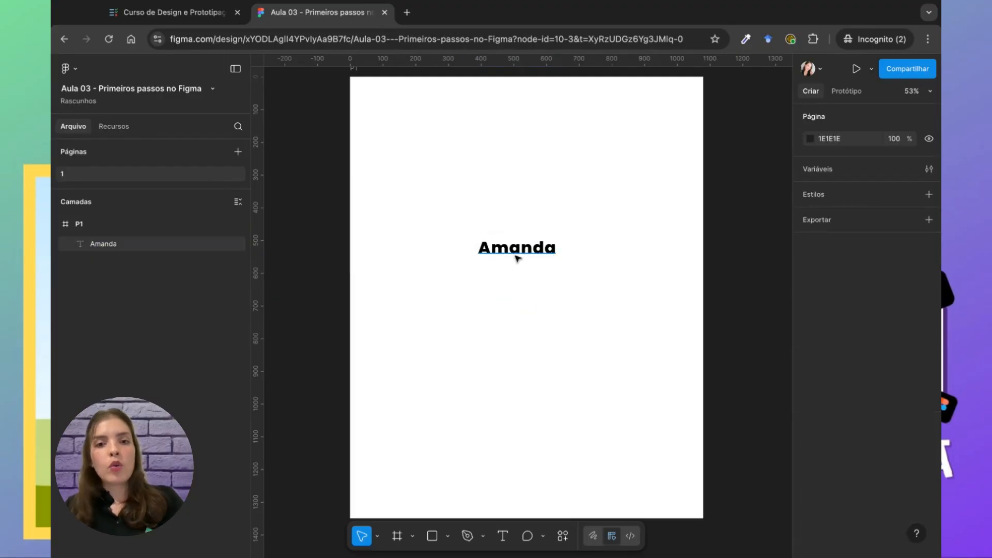
click(517, 258)
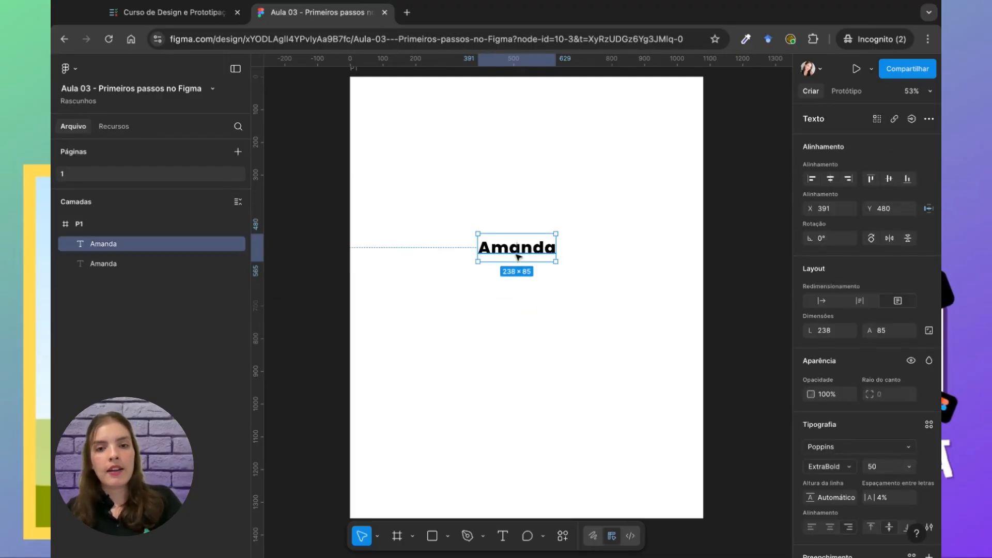
mouse_move(519, 256)
mouse_down()
mouse_move(518, 292)
mouse_move(518, 256)
mouse_up()
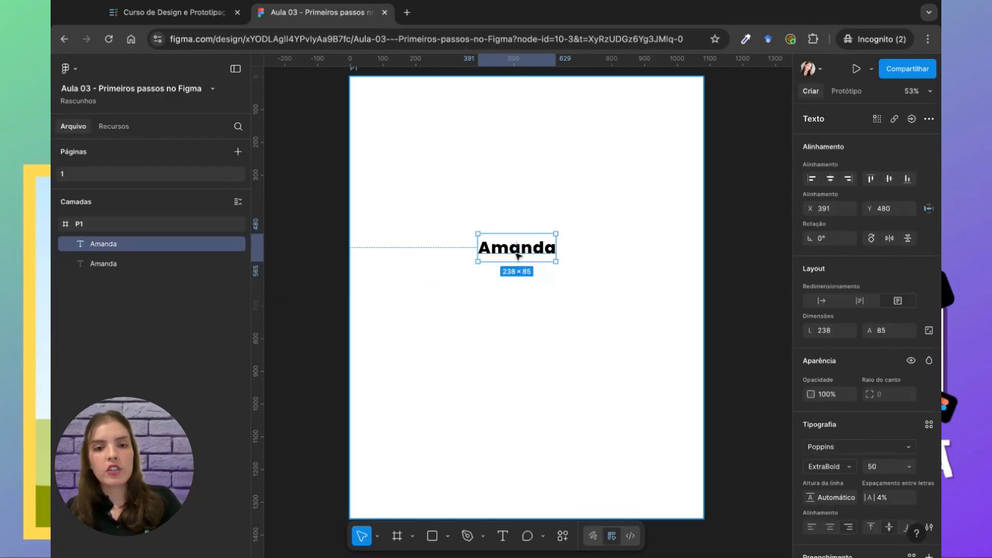
click(554, 294)
click(536, 254)
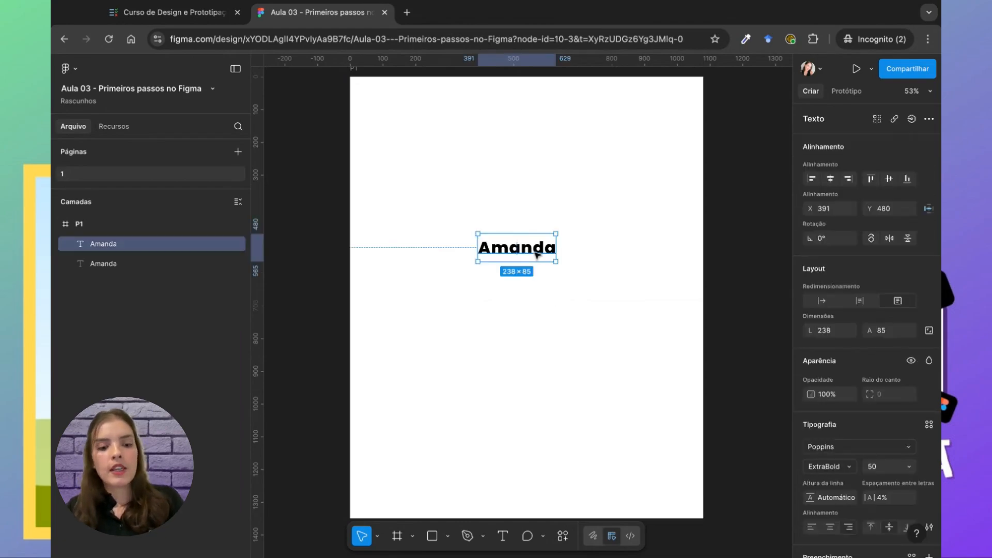
key(ctrl+z)
key(ctrl+z)
key(ctrl+z)
click(541, 284)
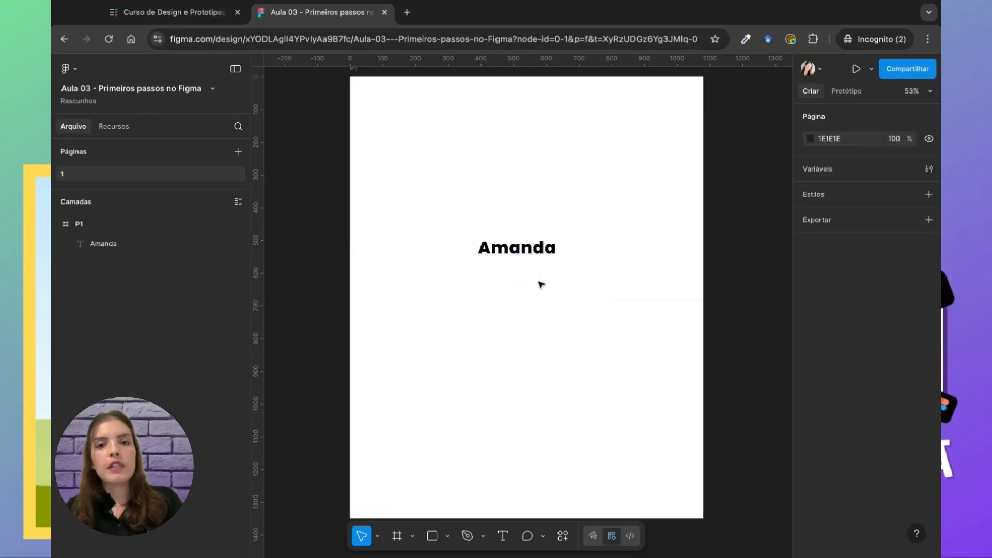
Move the name text straight down to Y 516.
drag(514, 247, 514, 259)
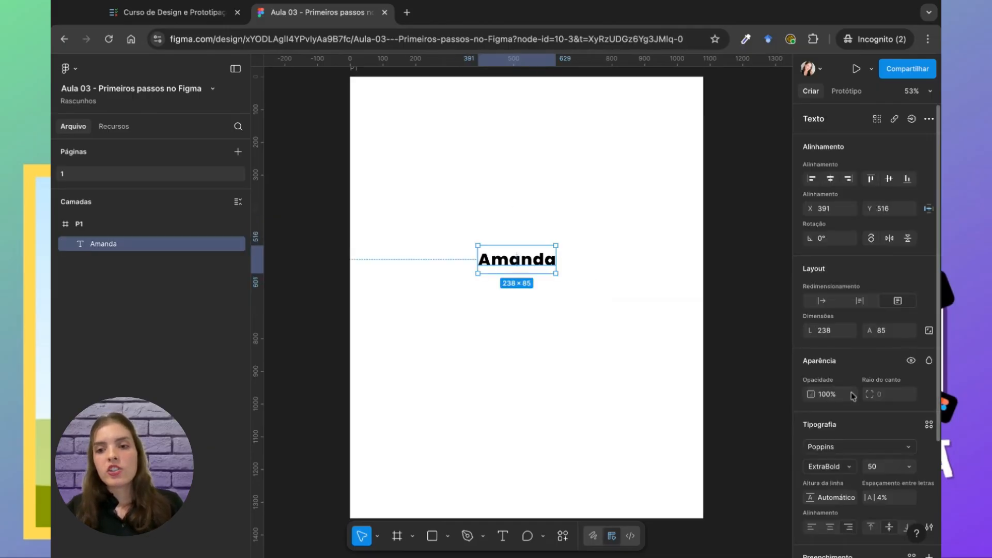
scroll(884, 421, down, 3)
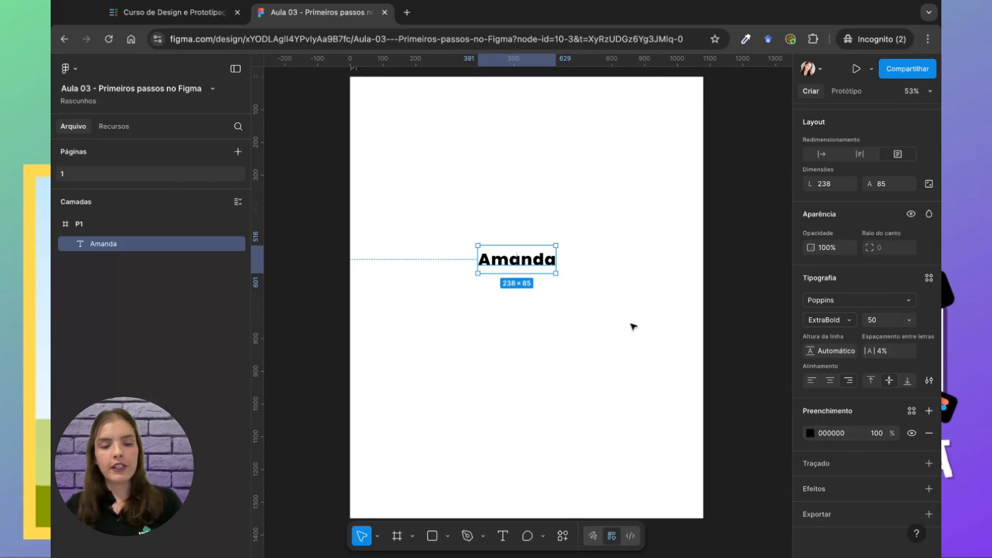
Practise panning the canvas sideways and vertically around the P1 frame.
scroll(529, 240, left, 4)
scroll(548, 261, right, 6)
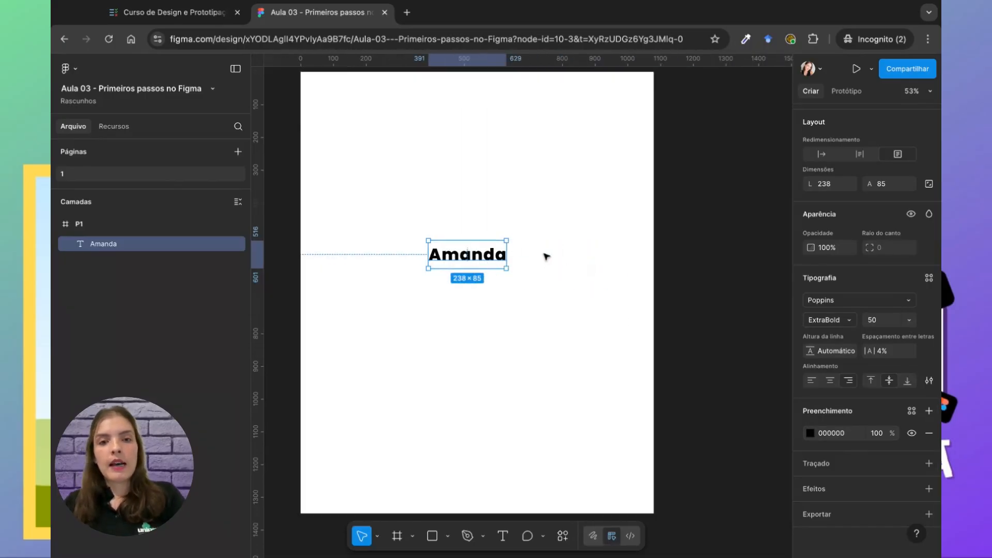
scroll(546, 257, up, 2)
scroll(496, 270, down, 2)
scroll(496, 270, left, 4)
scroll(490, 257, right, 4)
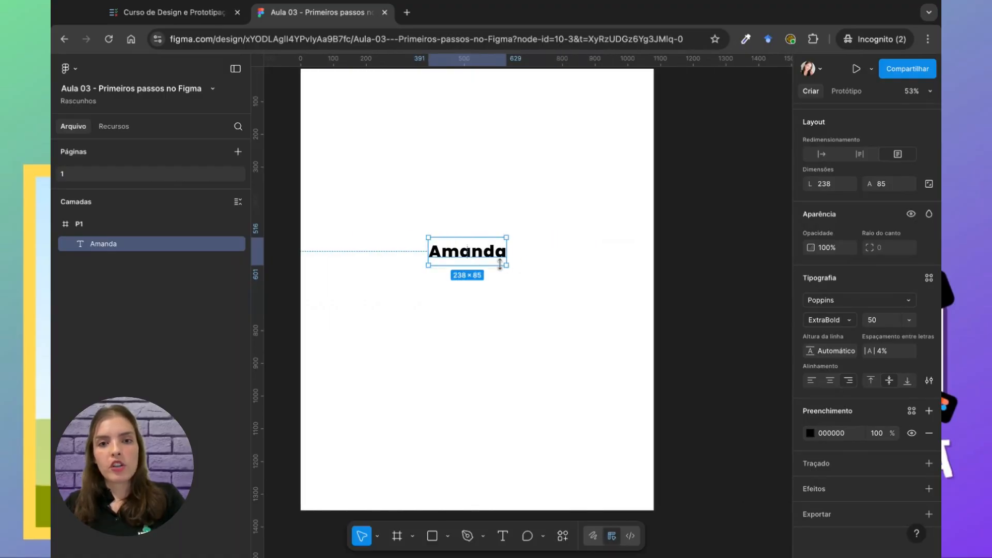
click(568, 263)
scroll(568, 263, left, 4)
scroll(568, 263, right, 4)
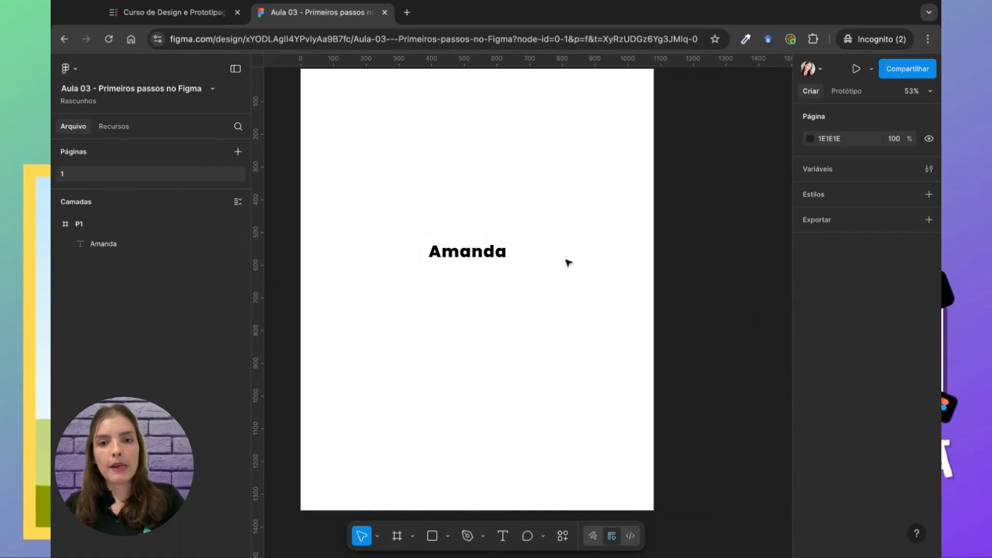
scroll(522, 253, left, 4)
scroll(521, 252, right, 4)
click(519, 254)
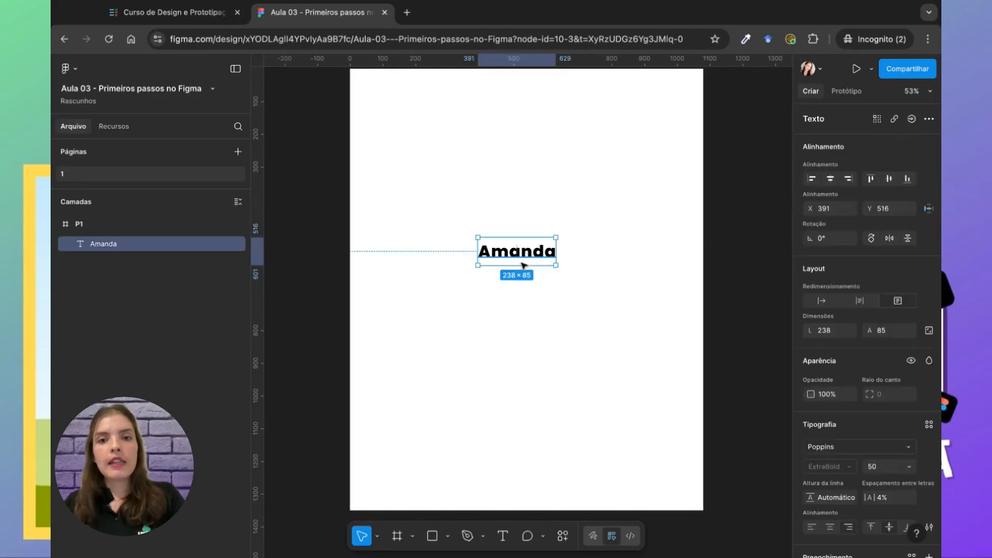
scroll(526, 267, up, 2)
scroll(526, 267, down, 2)
Practise zooming out and in around the name text, finishing at 101% zoom with the text selected.
click(569, 287)
click(543, 255)
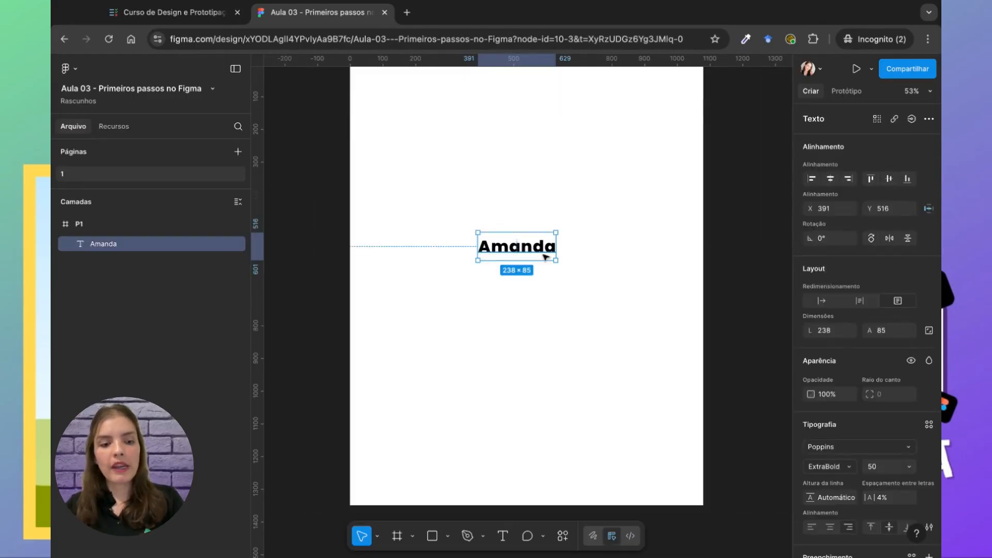
scroll(533, 254, up, 1)
scroll(532, 254, up, 3)
scroll(533, 254, down, 4)
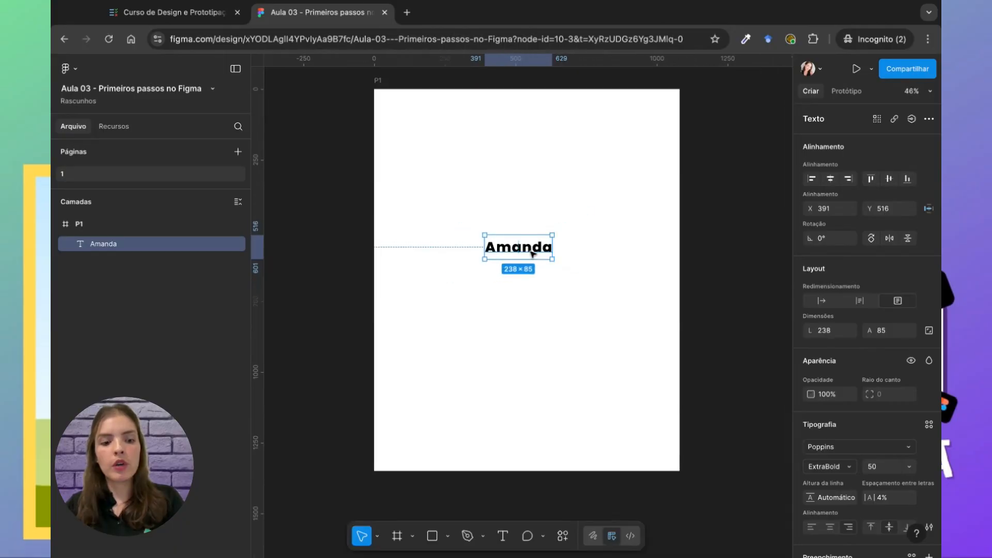
scroll(533, 253, up, 2)
scroll(528, 251, up, 3)
click(552, 288)
click(539, 263)
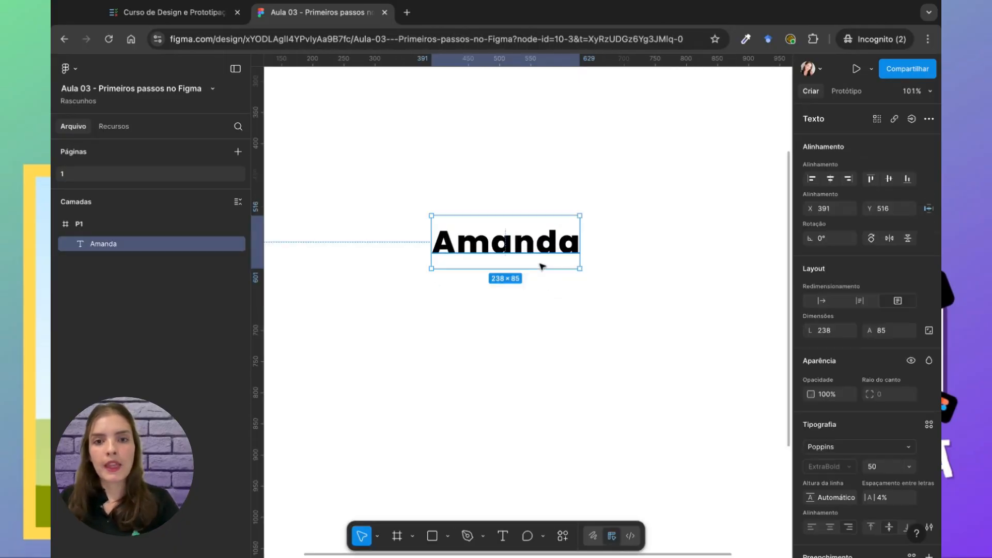
Add a drop shadow effect (Sombra projetada) to the name text.
double_click(568, 242)
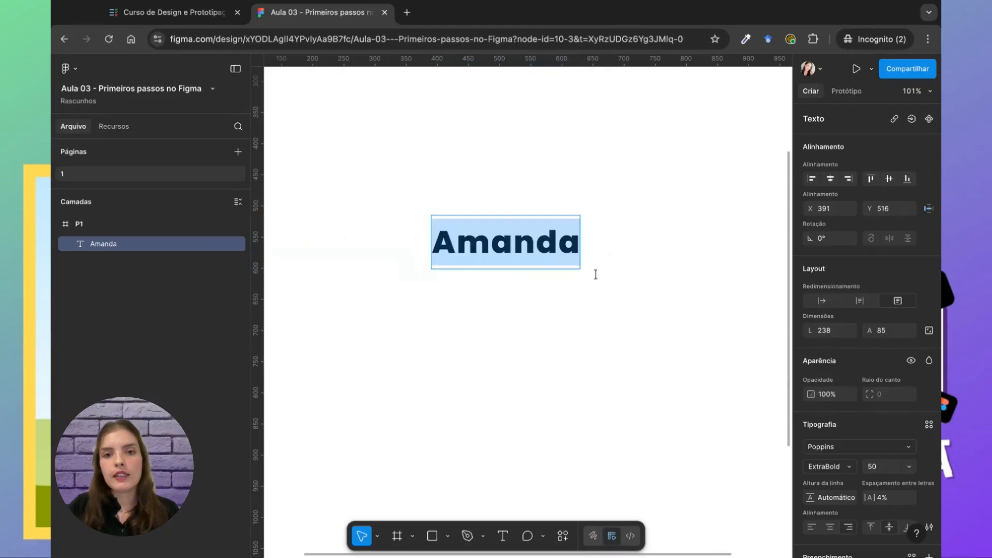
scroll(875, 446, down, 3)
scroll(876, 447, down, 1)
click(928, 483)
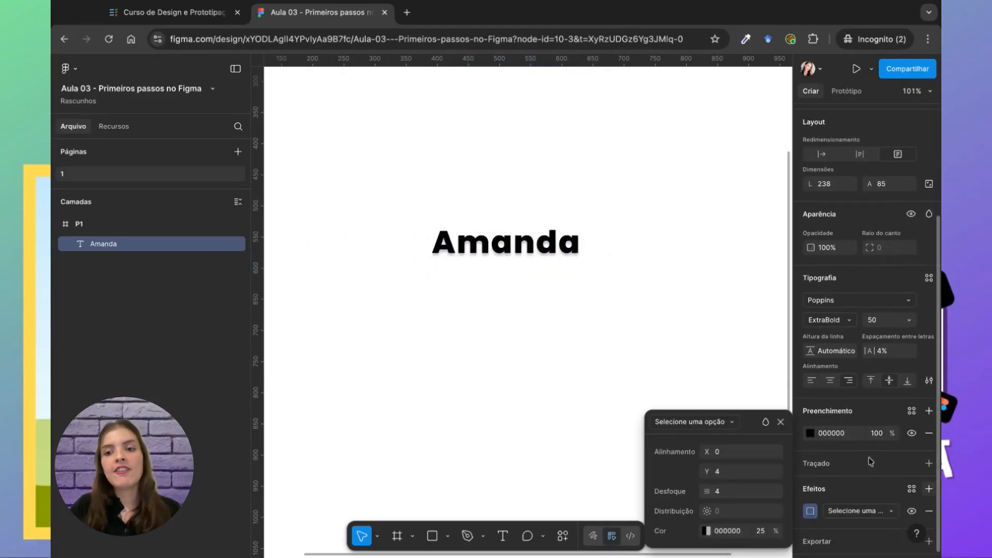
scroll(870, 461, down, 1)
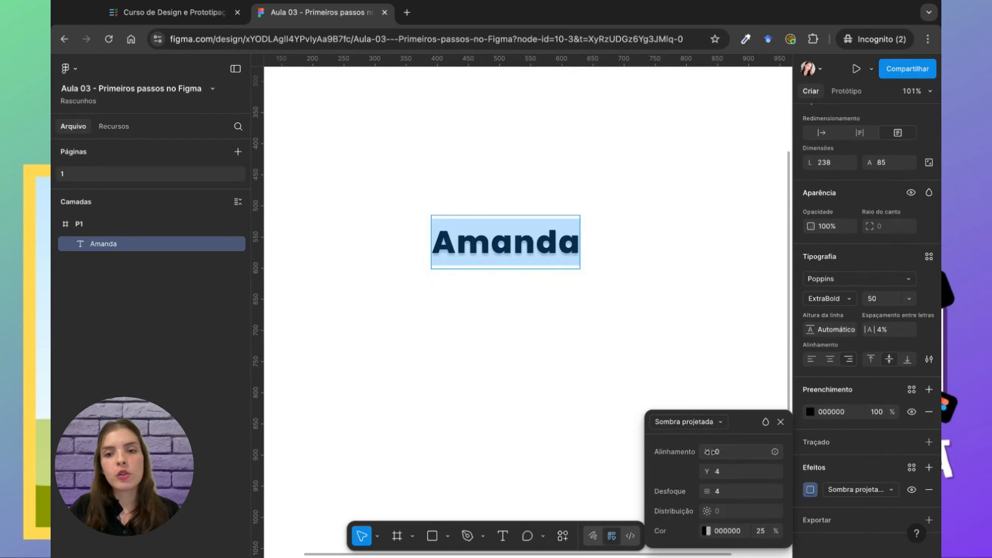
Offset the name text's drop shadow to X 7 and Y 16 and colour the shadow dark red B20A0A.
drag(708, 452, 721, 470)
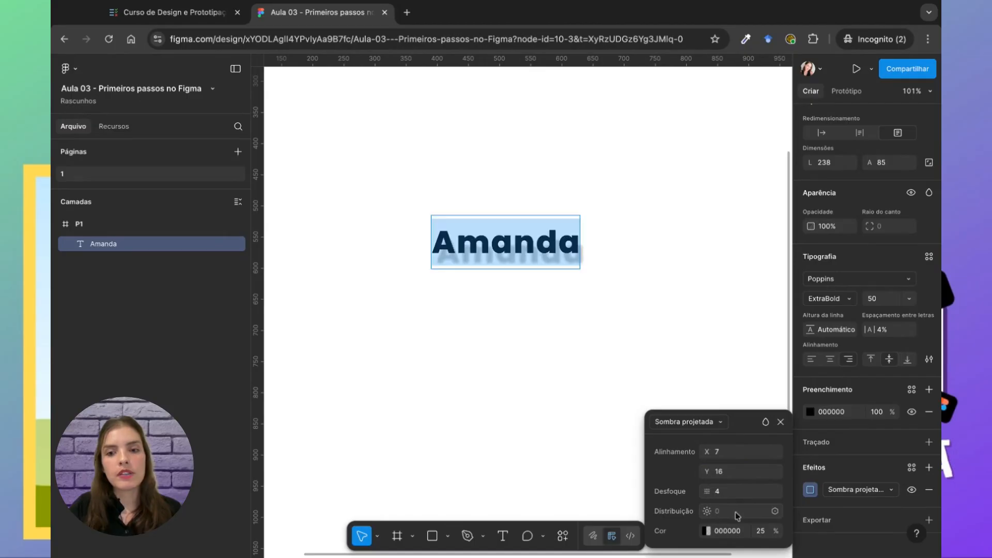
click(775, 511)
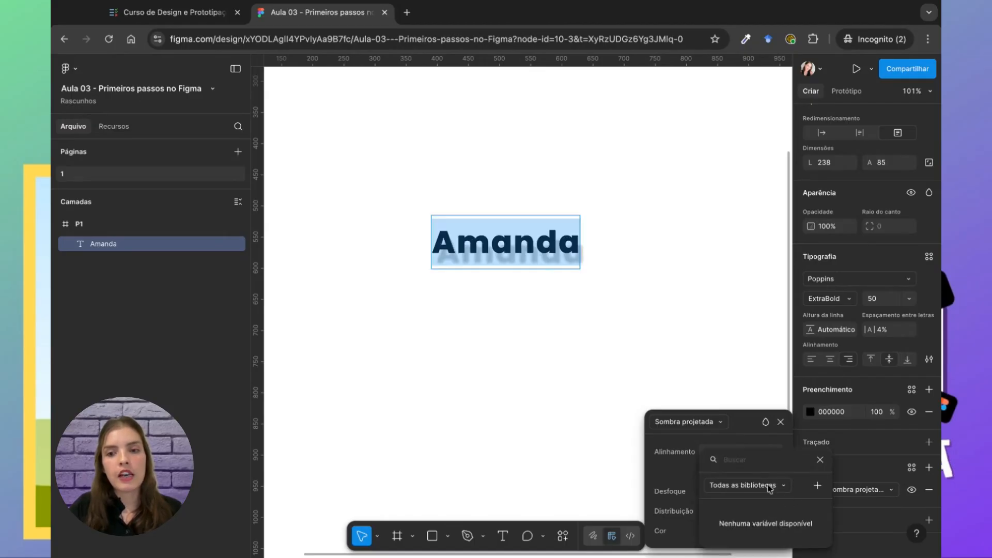
click(820, 459)
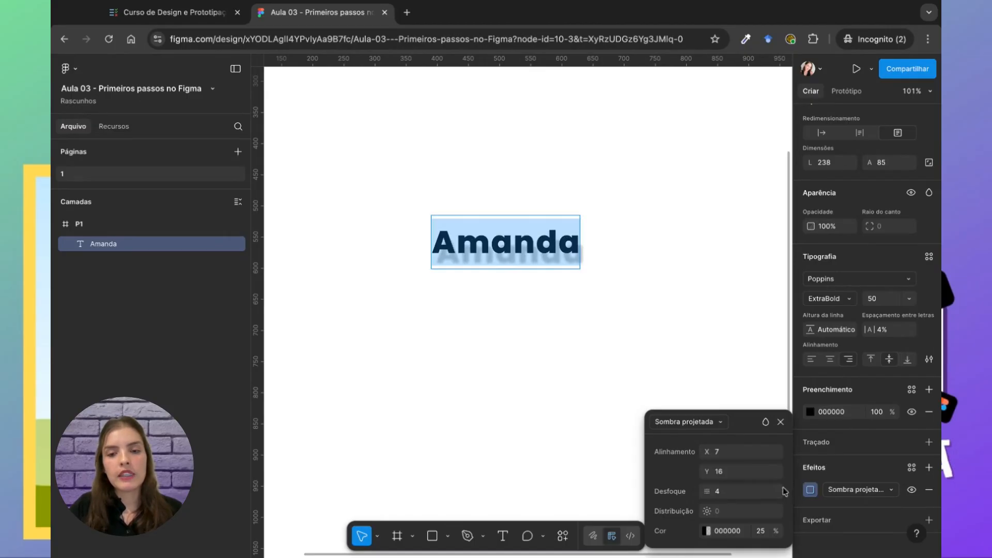
click(707, 531)
click(589, 385)
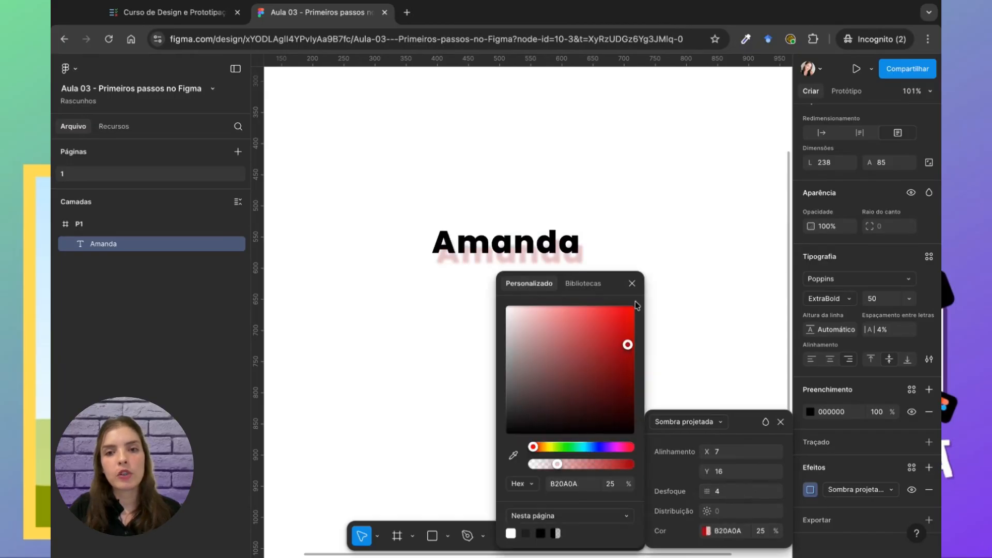
click(632, 284)
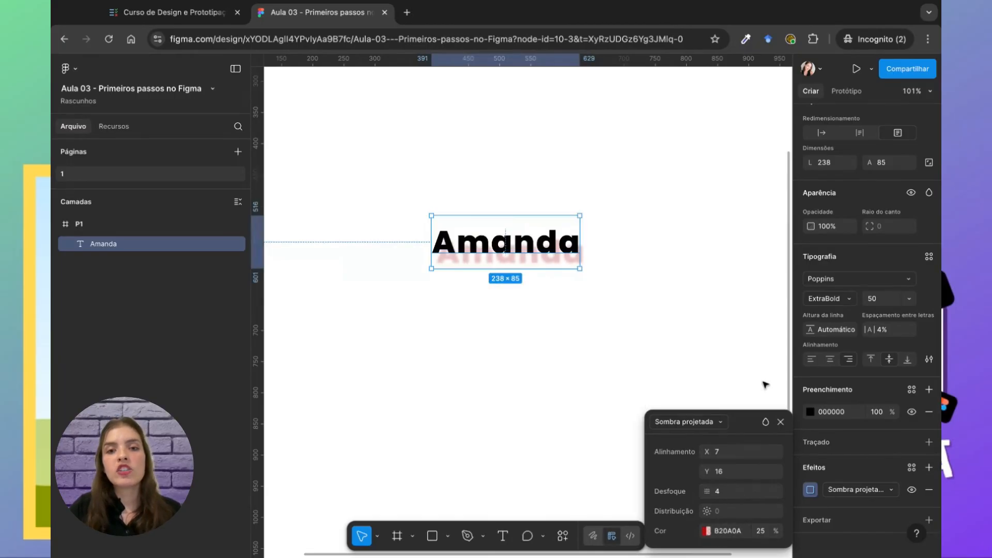
click(780, 422)
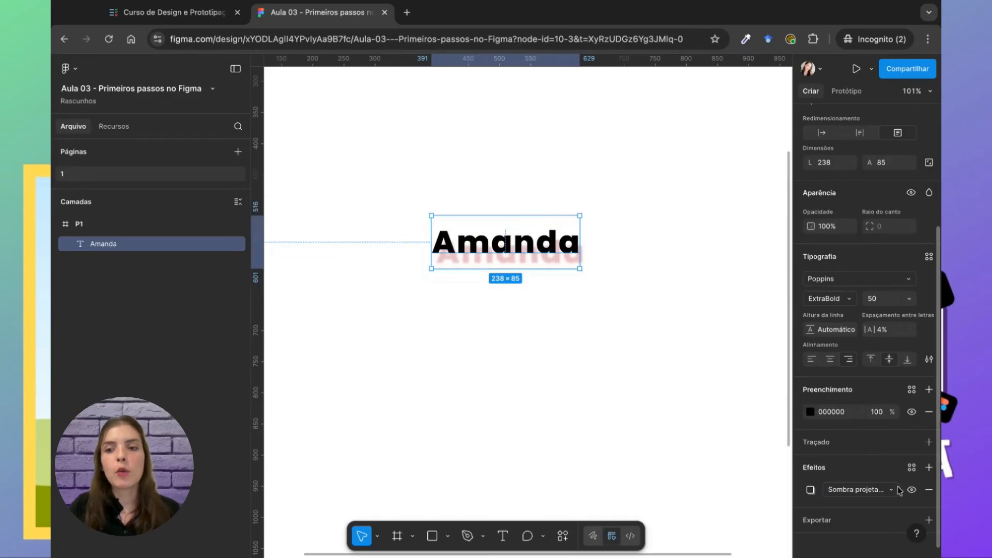
Remove the drop shadow effect from the name text and reselect the text.
click(929, 491)
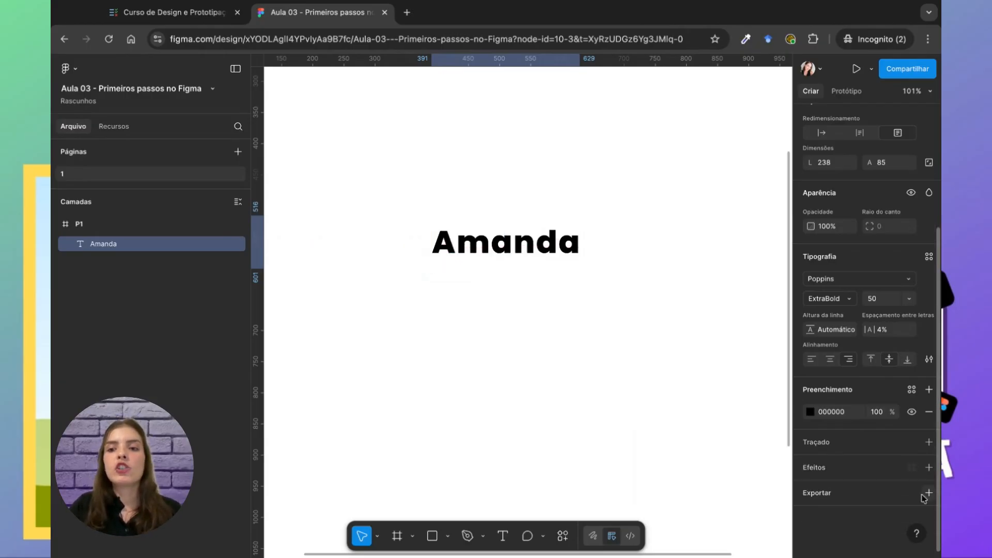
click(492, 275)
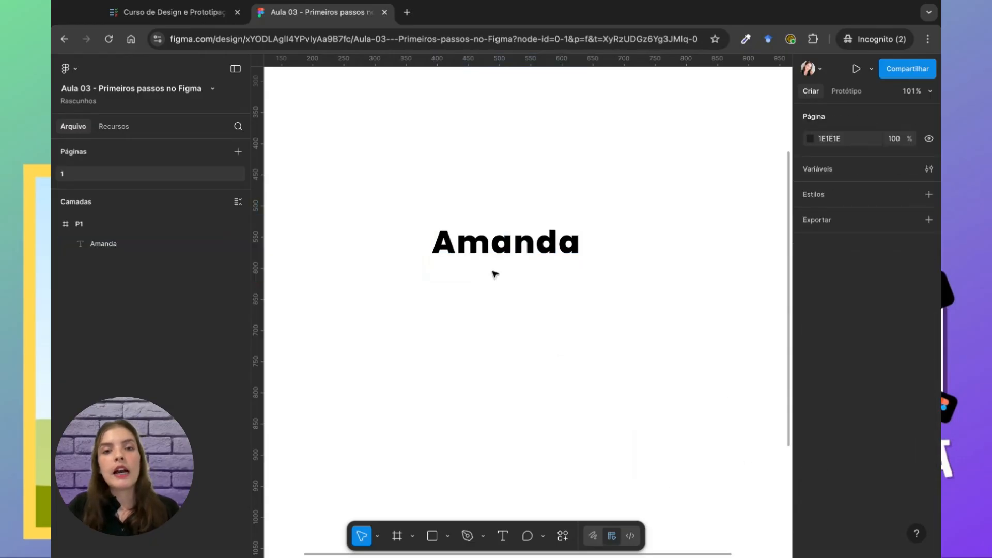
click(492, 265)
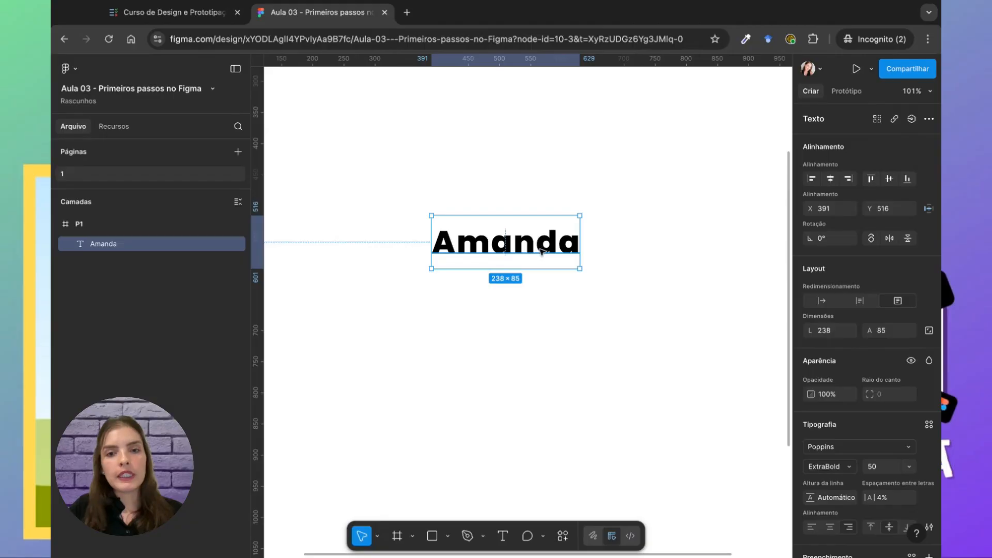
Undo the recent drop shadow edits on the name text until it is back to plain black without effects.
key(super+z)
key(super+z)
key(super+z)
key(super+z)
key(super+z)
key(super+z)
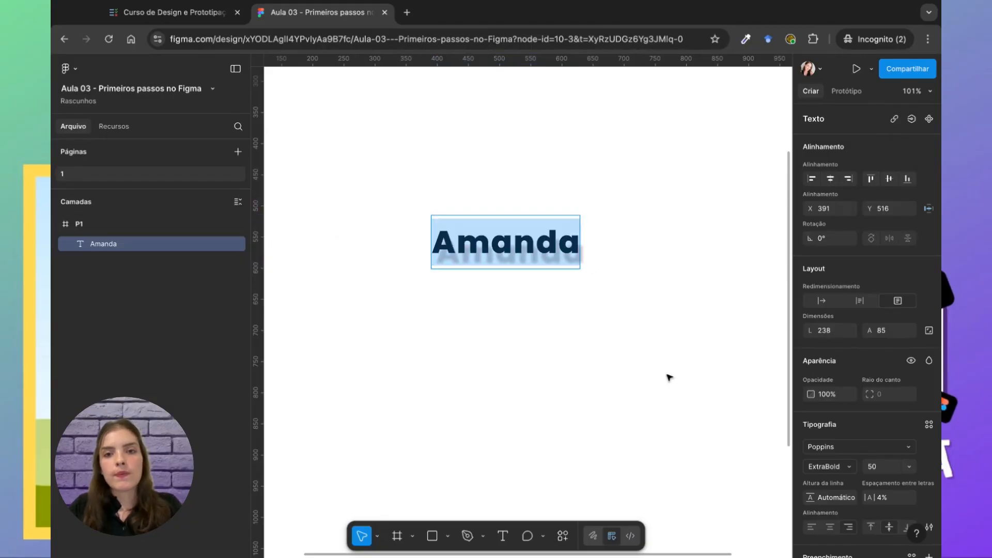
key(Escape)
click(542, 274)
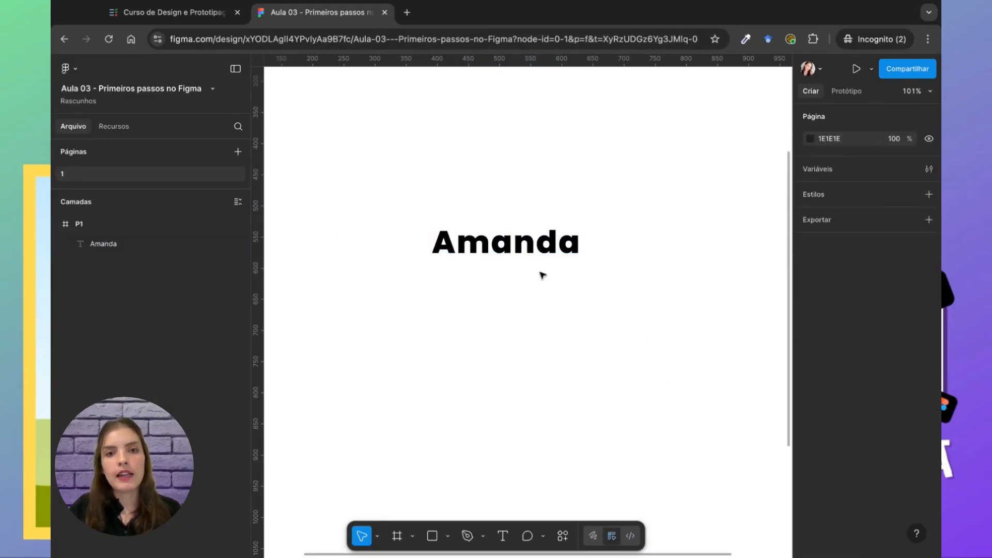
click(534, 261)
key(super+z)
key(super+z)
key(super+z)
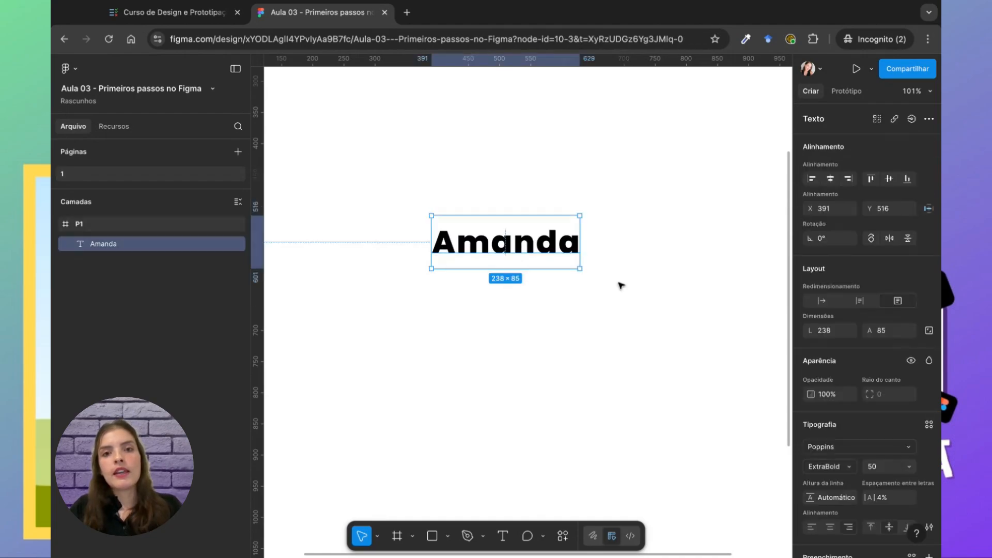
Change the name text's fill to a linear gradient and set its 0% stop to blue 322FE8.
click(522, 249)
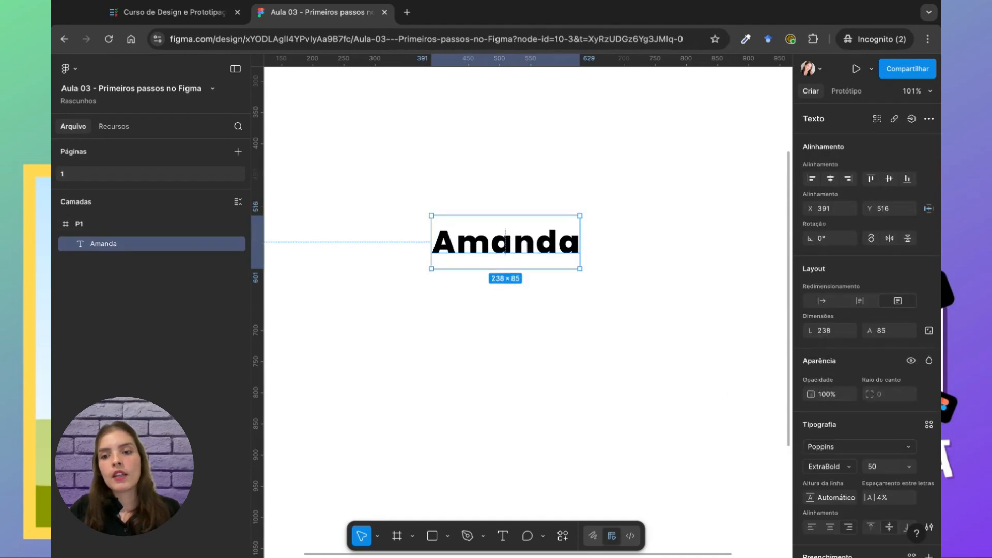
click(839, 451)
key(Escape)
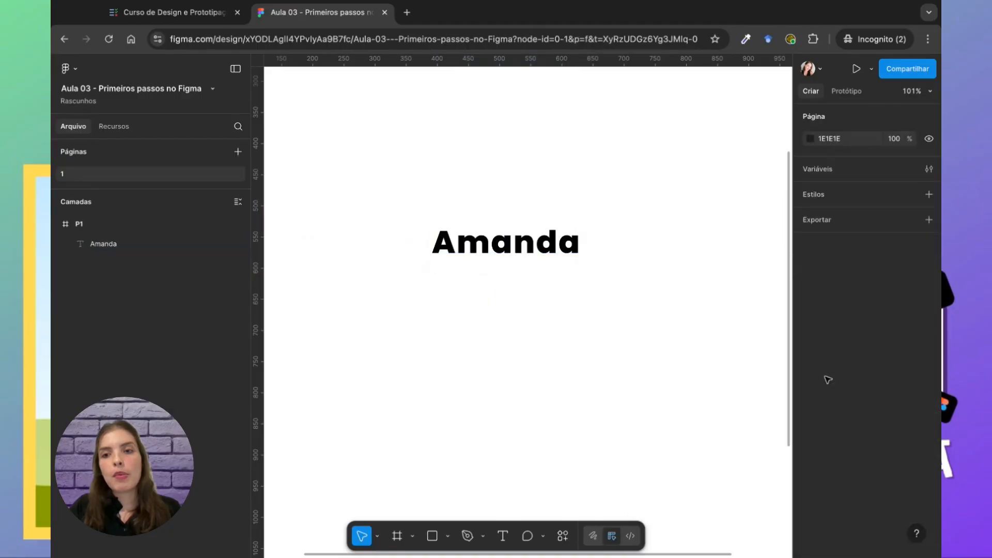
click(523, 247)
scroll(827, 414, down, 5)
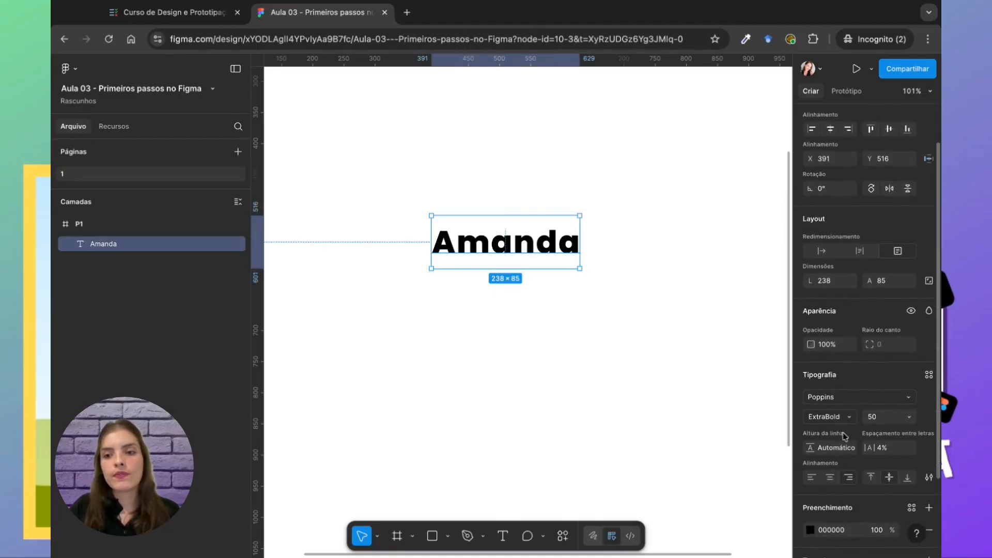
click(813, 431)
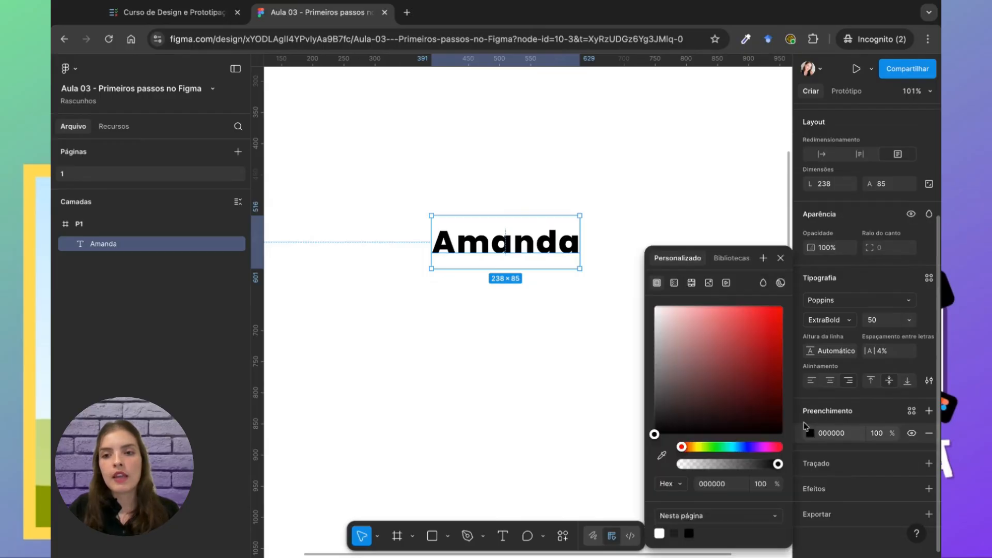
click(675, 283)
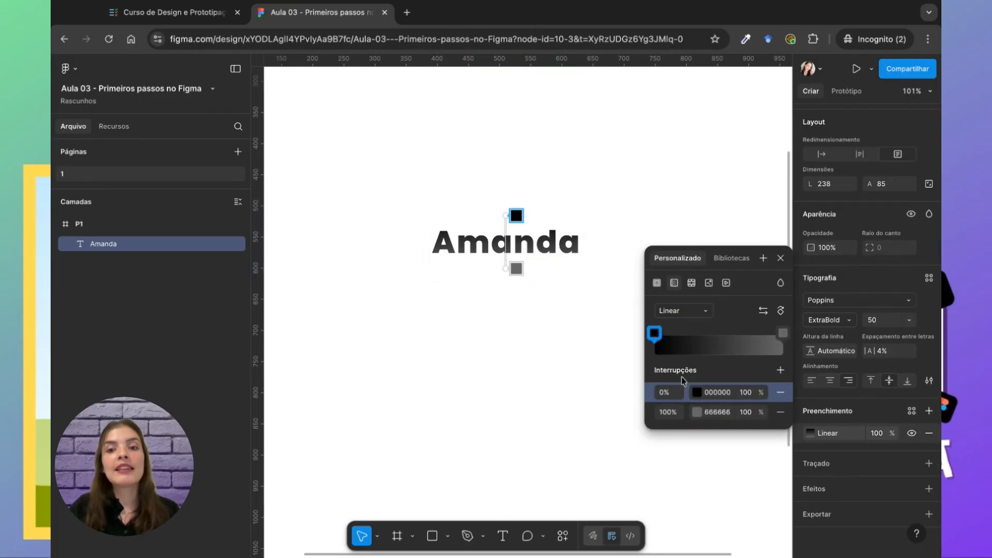
click(698, 393)
drag(615, 447, 598, 447)
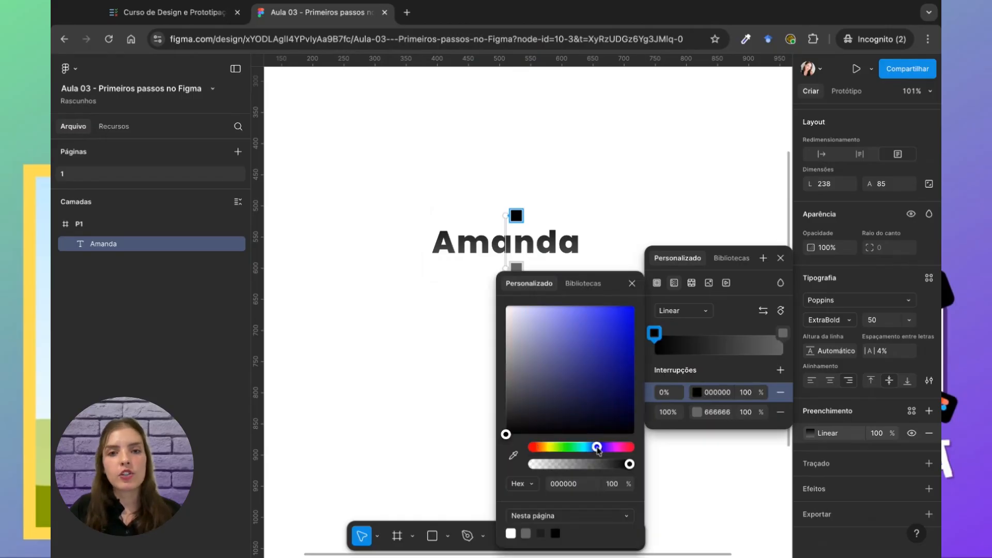
drag(593, 408, 608, 316)
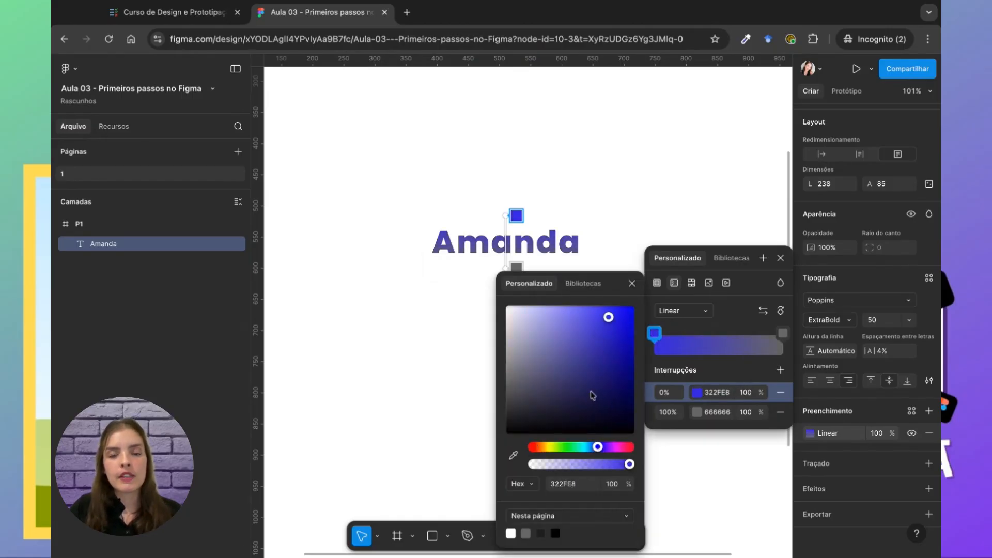
Set the gradient's 100% stop to magenta E60AE6 and move the name text to X 410, Y 550.
click(697, 412)
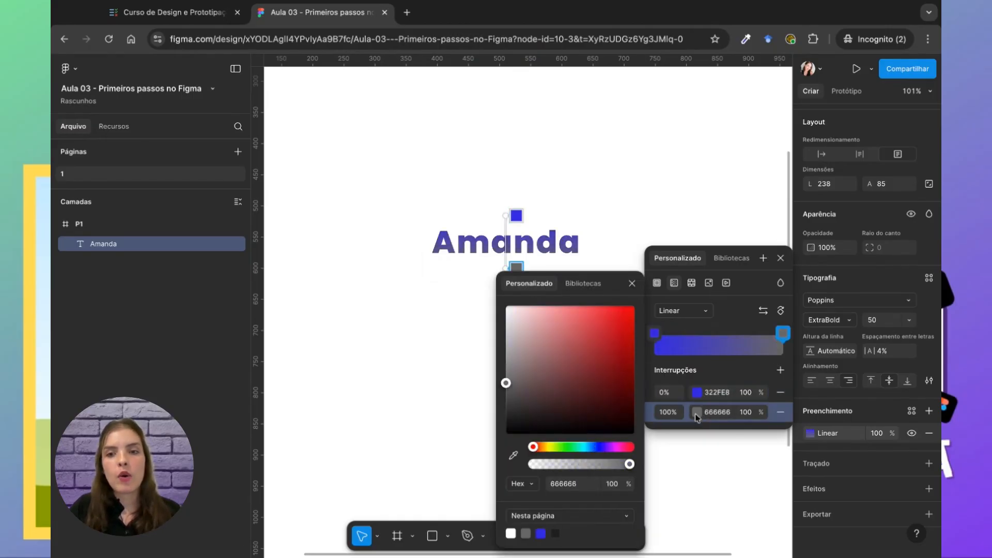
click(613, 447)
drag(609, 429, 628, 318)
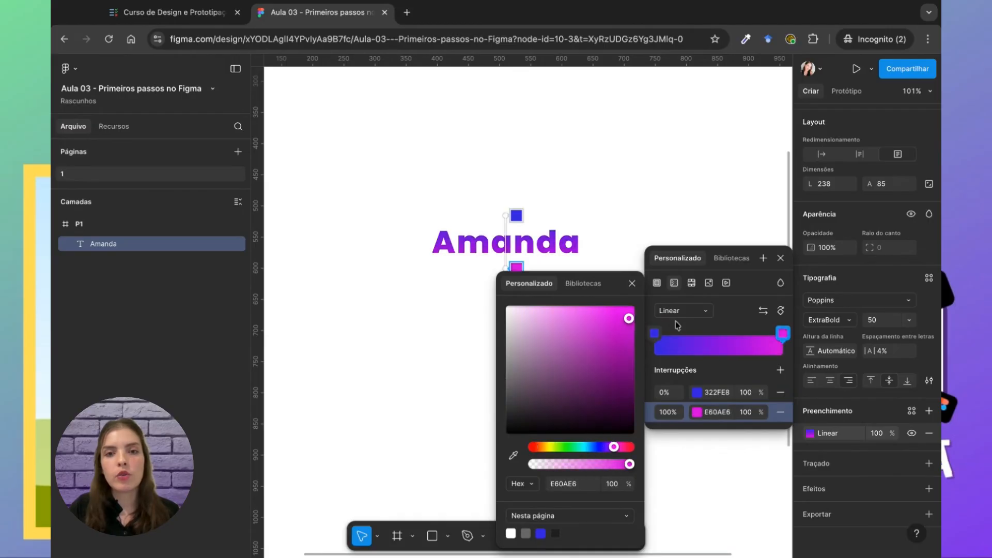
click(780, 257)
click(528, 302)
click(511, 248)
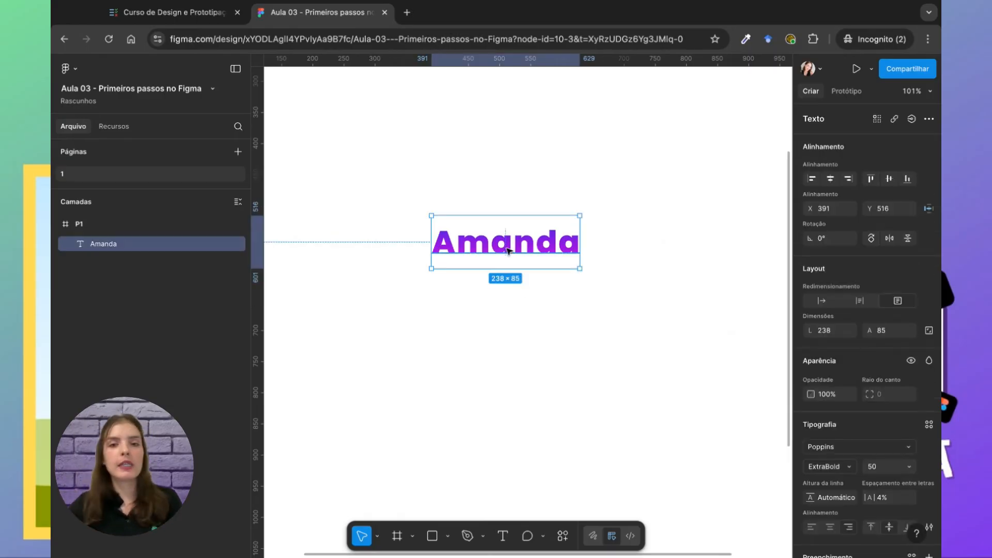
drag(509, 251, 518, 268)
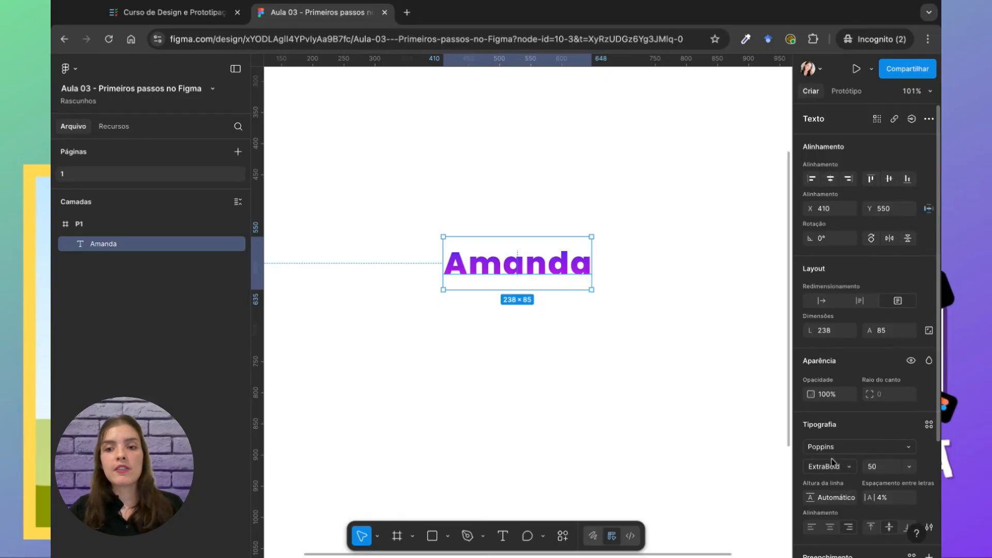
Add a texture effect (Textura) with a radius of 0.5 to the name text.
scroll(832, 461, down, 3)
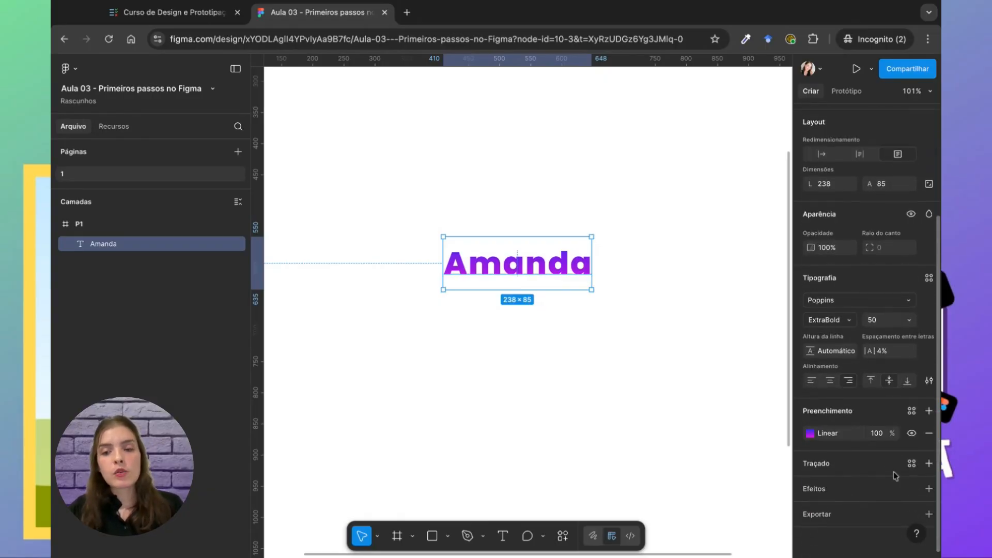
click(928, 488)
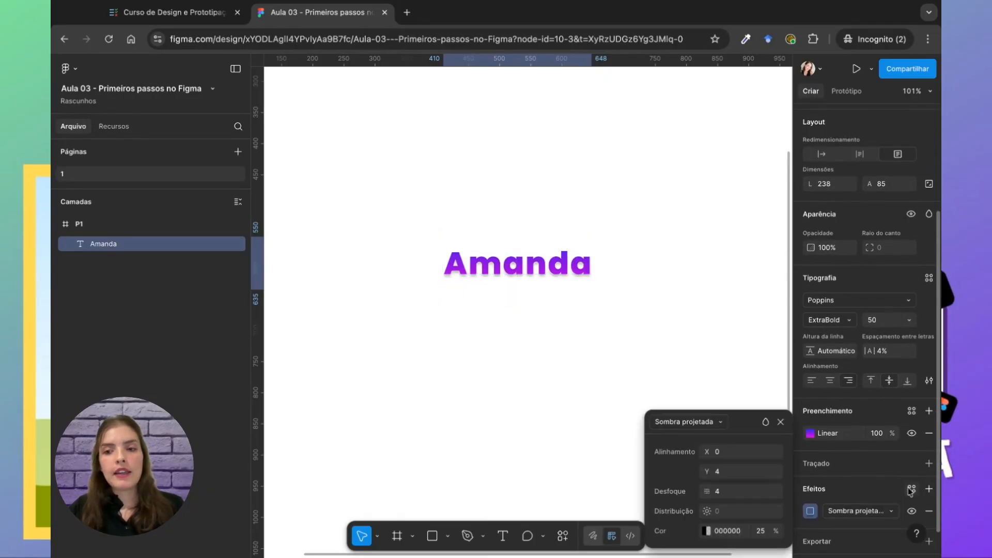
click(676, 420)
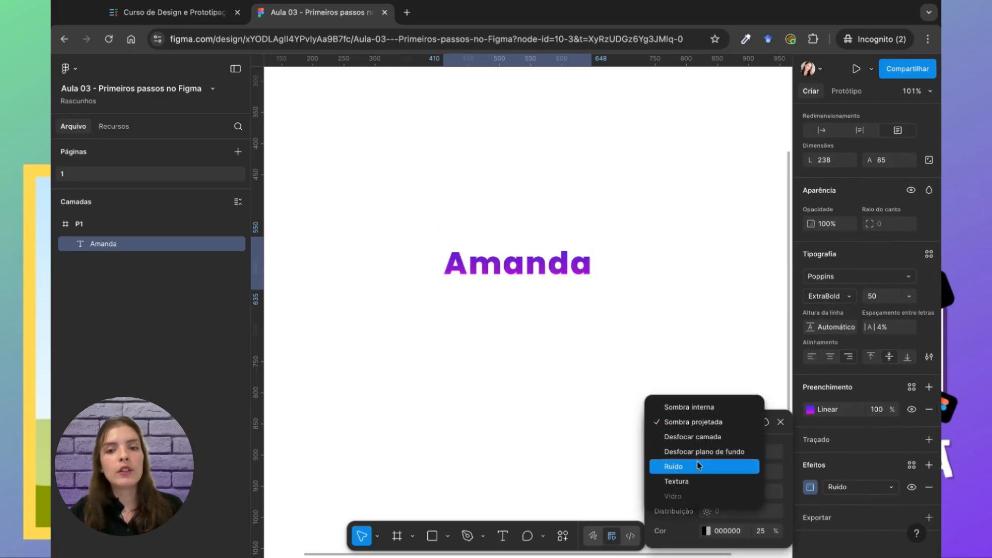
click(696, 480)
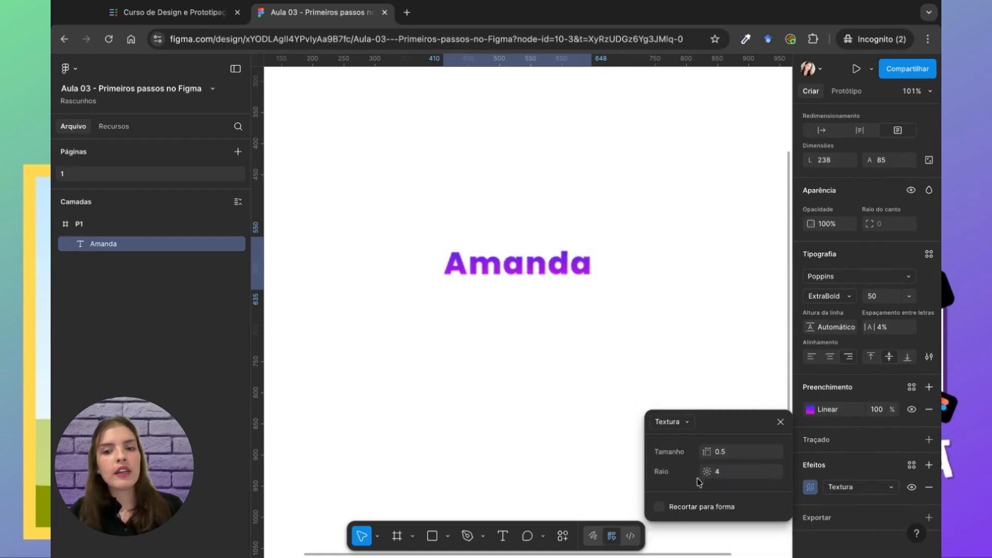
drag(708, 473, 664, 475)
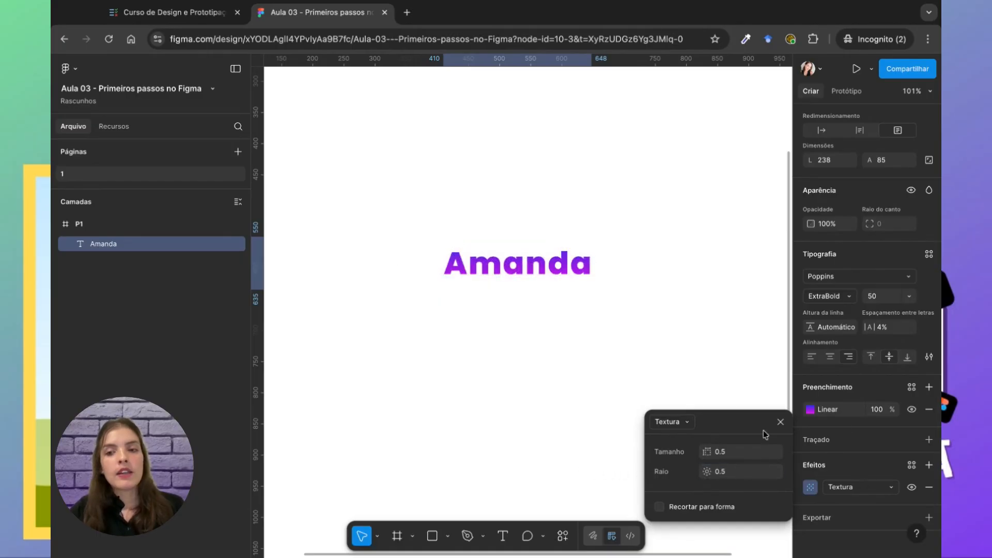
Remove the texture effect and delete the name text from the P1 frame.
click(781, 422)
click(929, 487)
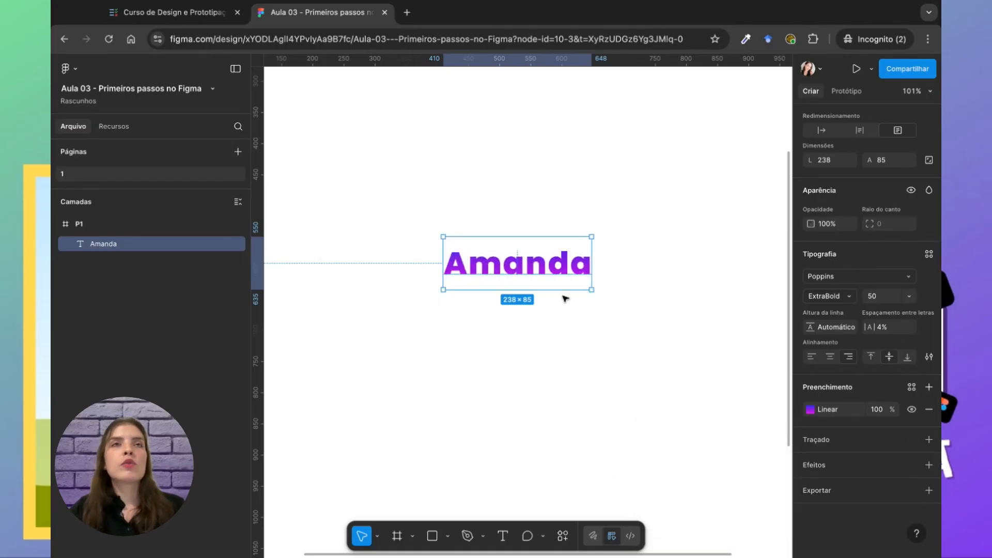
click(543, 297)
click(537, 284)
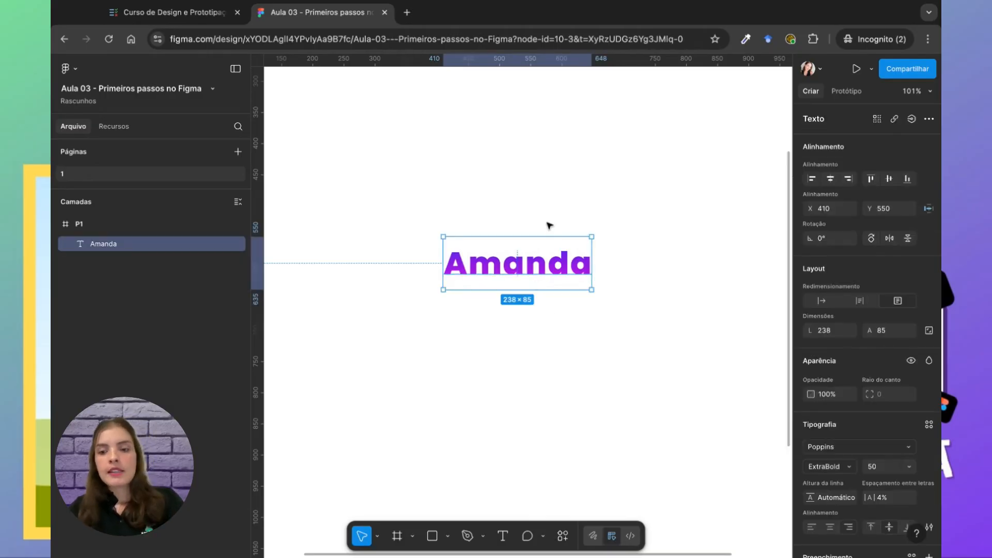
key(Delete)
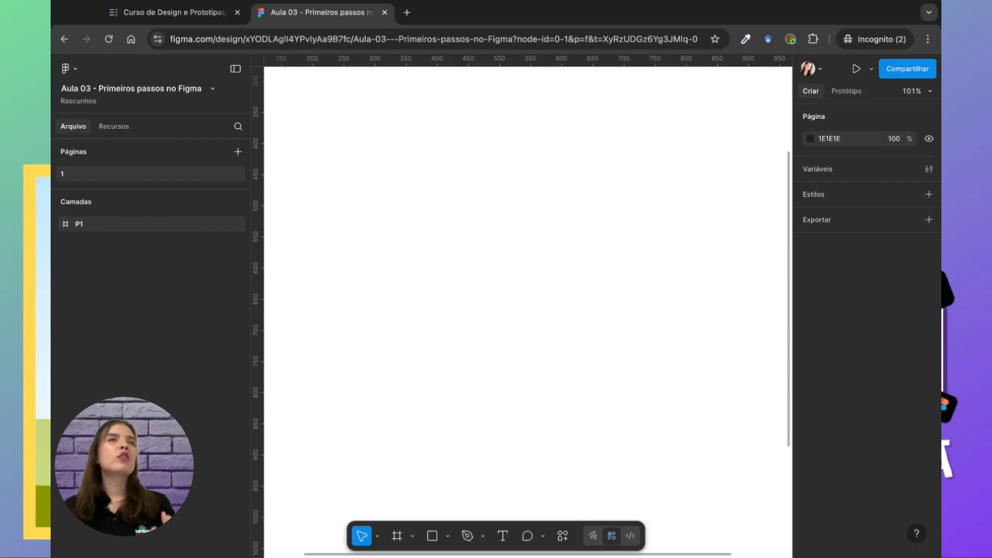
Draw a 100 × 100 circle with the Ellipse tool at about X 440, Y 563 in the P1 frame.
key(o)
click(507, 216)
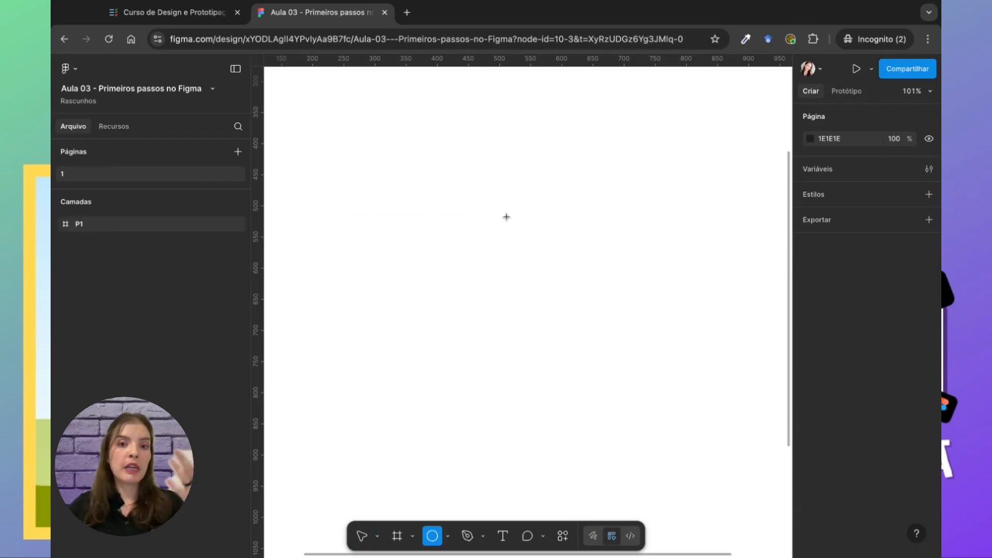
drag(513, 220, 499, 280)
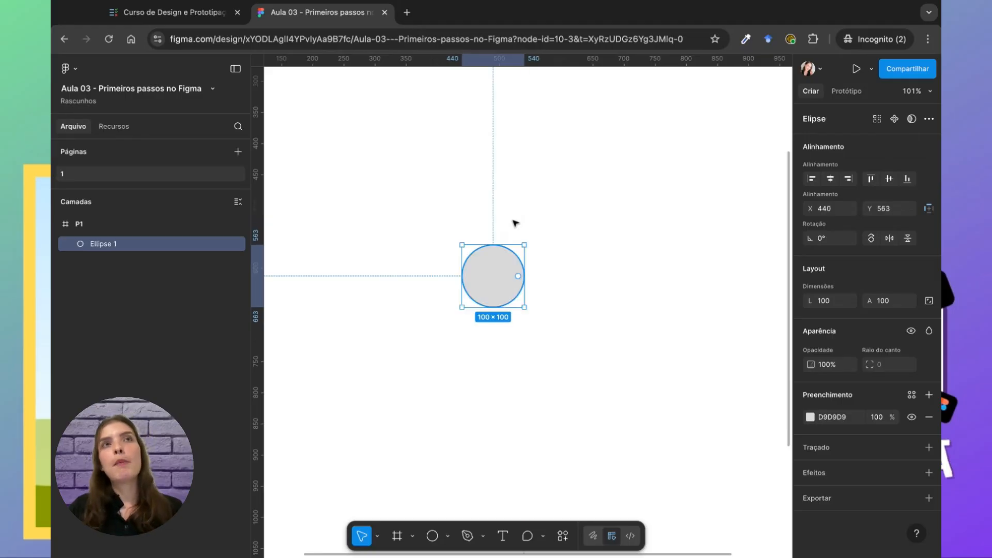
Set the circle's solid fill to coral red FF5C5C and deselect it.
click(810, 417)
click(713, 345)
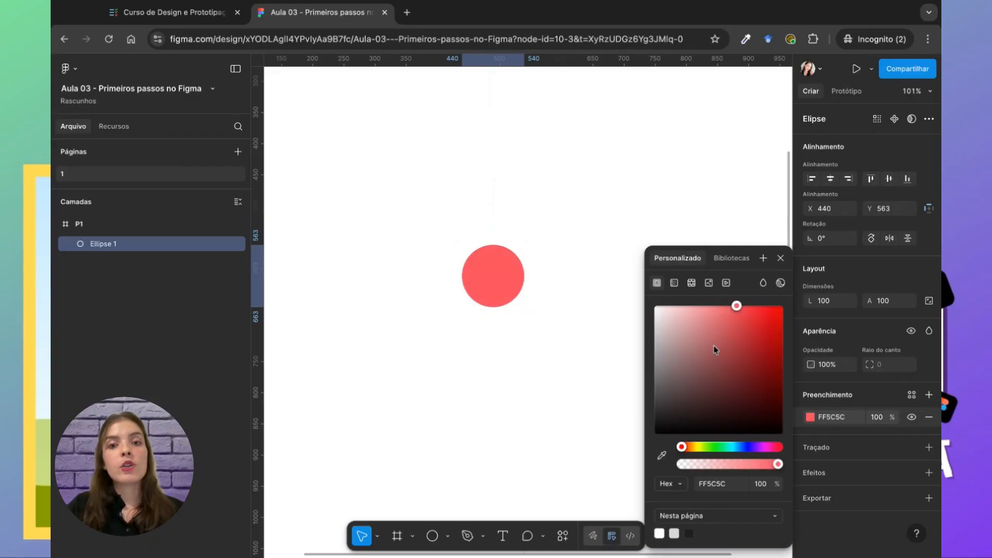
click(545, 313)
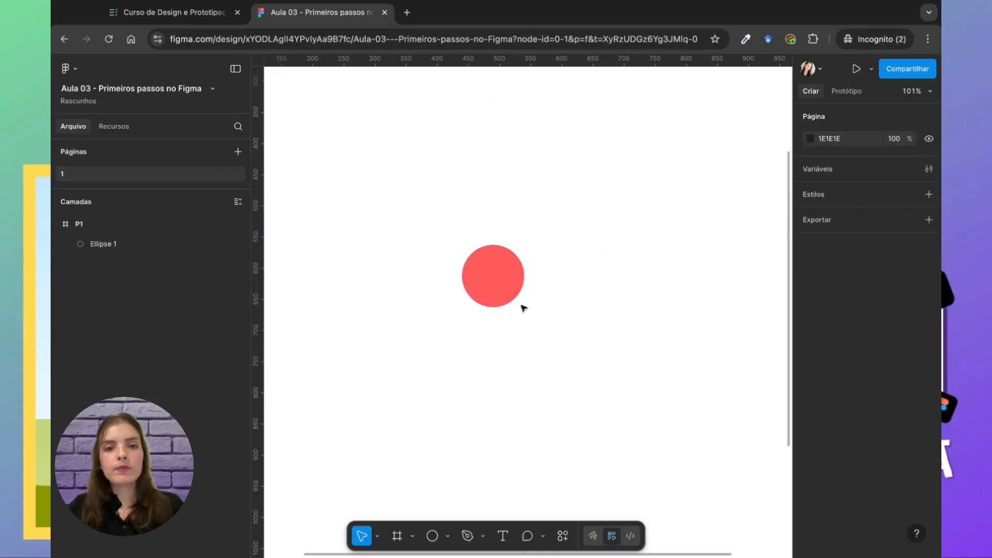
Scale the coral circle proportionally to about 211 × 211 with the Scale tool.
click(521, 306)
key(k)
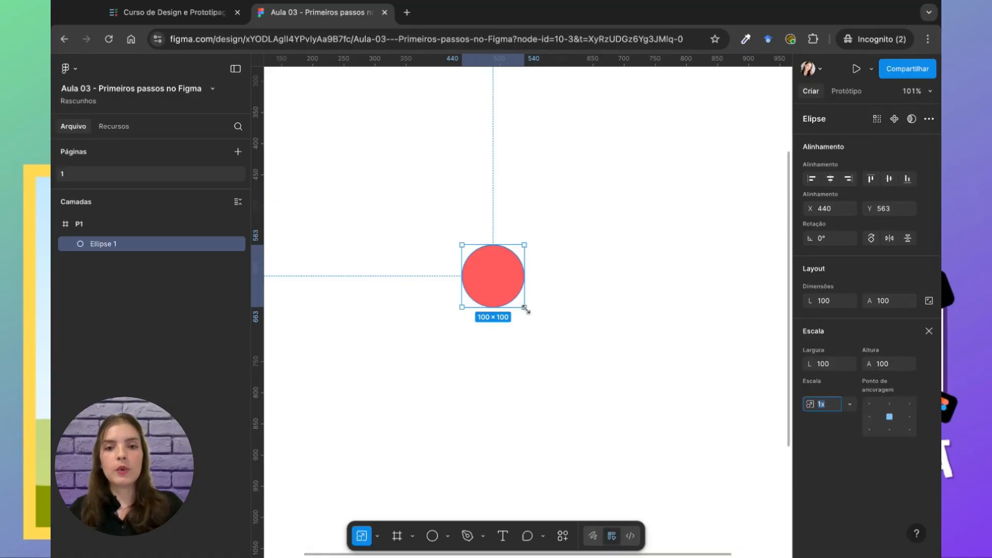
drag(524, 307, 543, 314)
click(591, 379)
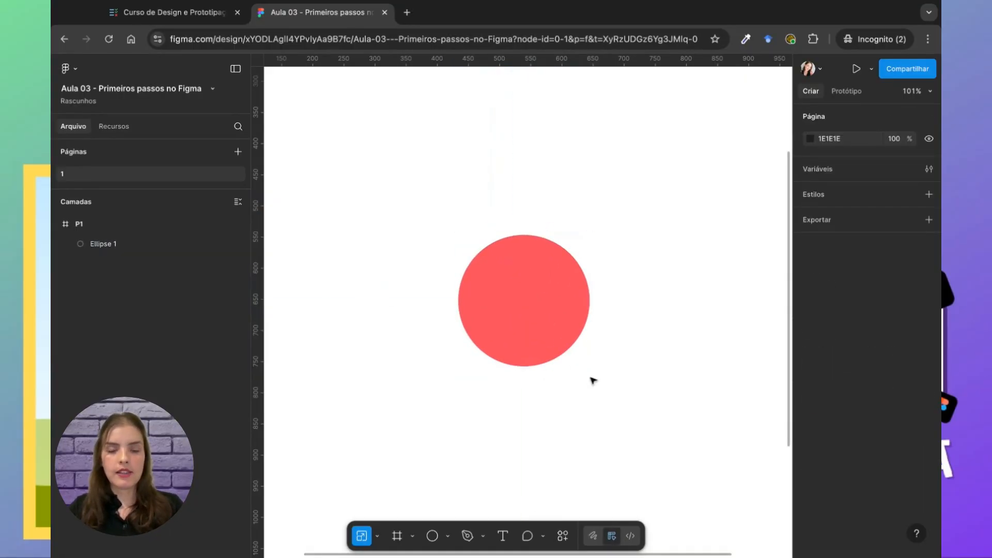
click(577, 317)
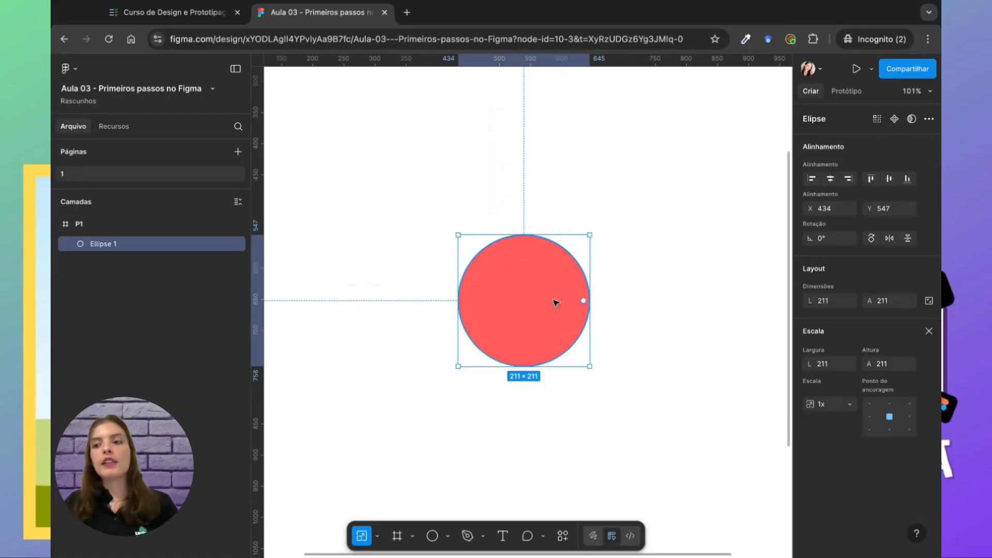
Enter vector editing on the circle, pull an extra curve outward from its right anchor point, and bend it to about X 712, Y 751.
double_click(555, 303)
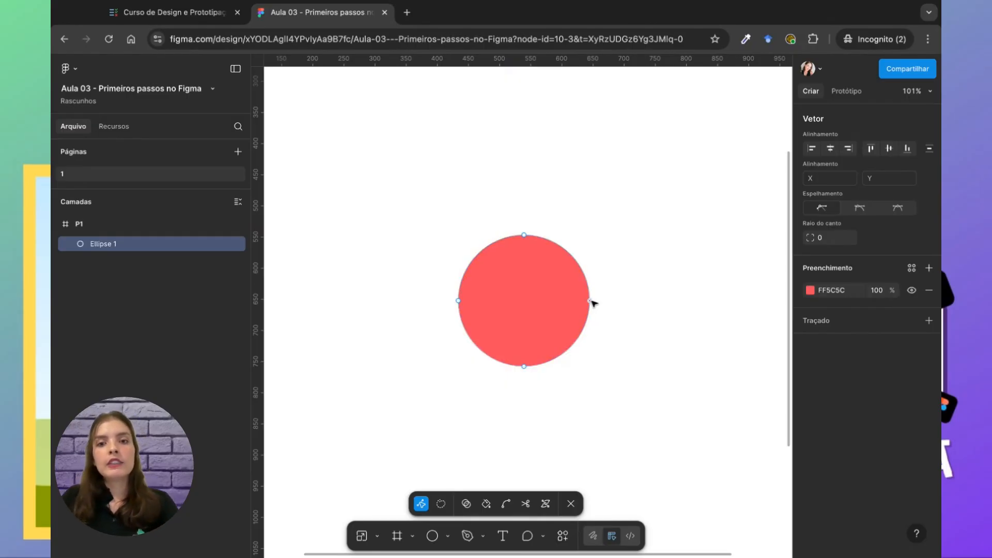
drag(591, 303, 593, 303)
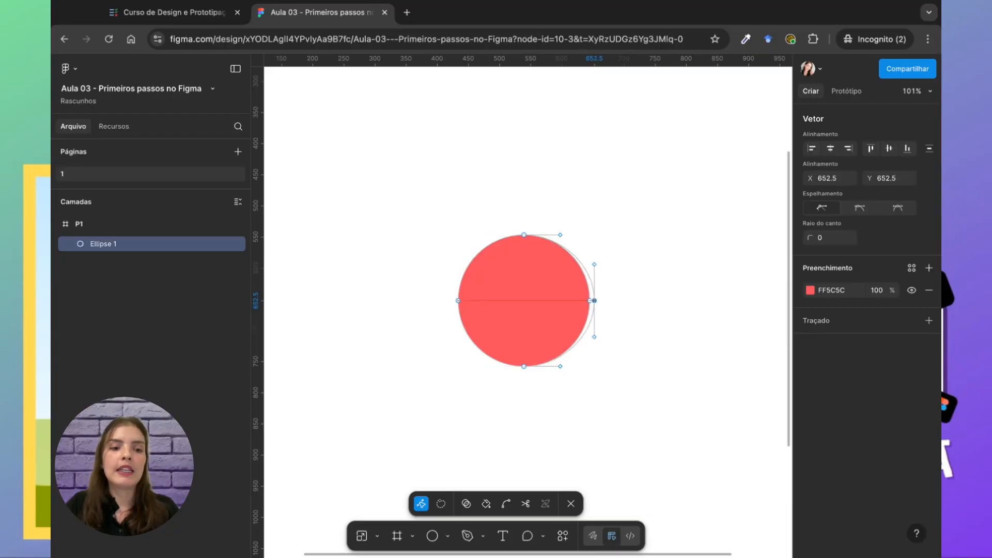
drag(594, 300, 631, 362)
key(ctrl)
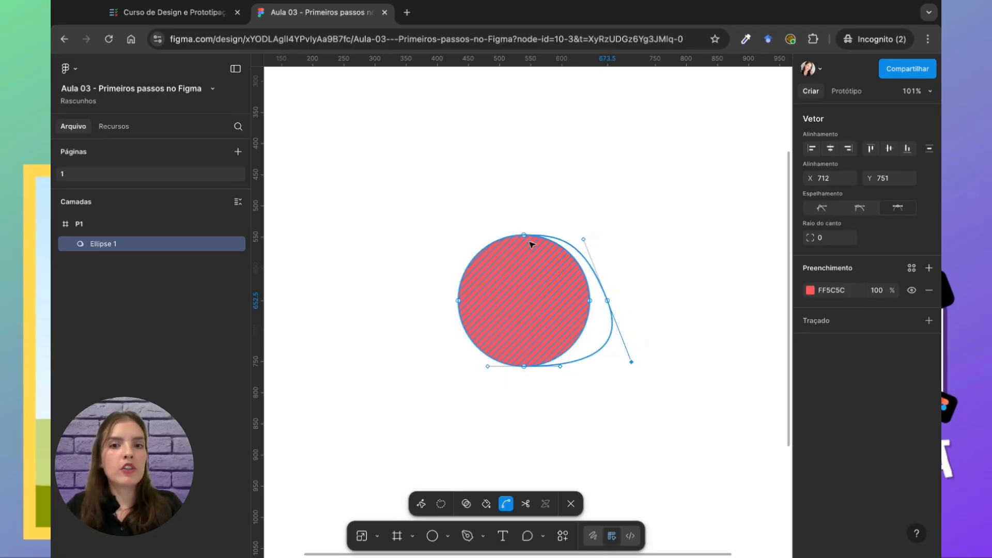
Bend the shape's upper-left edge from its top anchor point and pull the left point's lower handle inward to about X 518.5, Y 676.5.
click(524, 235)
drag(524, 236, 477, 266)
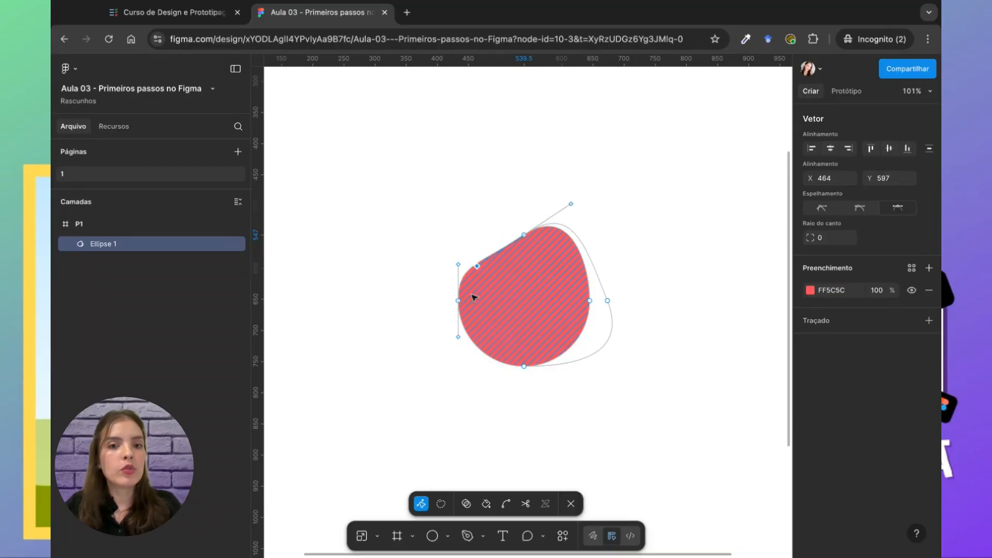
mouse_move(458, 337)
mouse_down()
mouse_move(501, 333)
mouse_move(511, 315)
mouse_up()
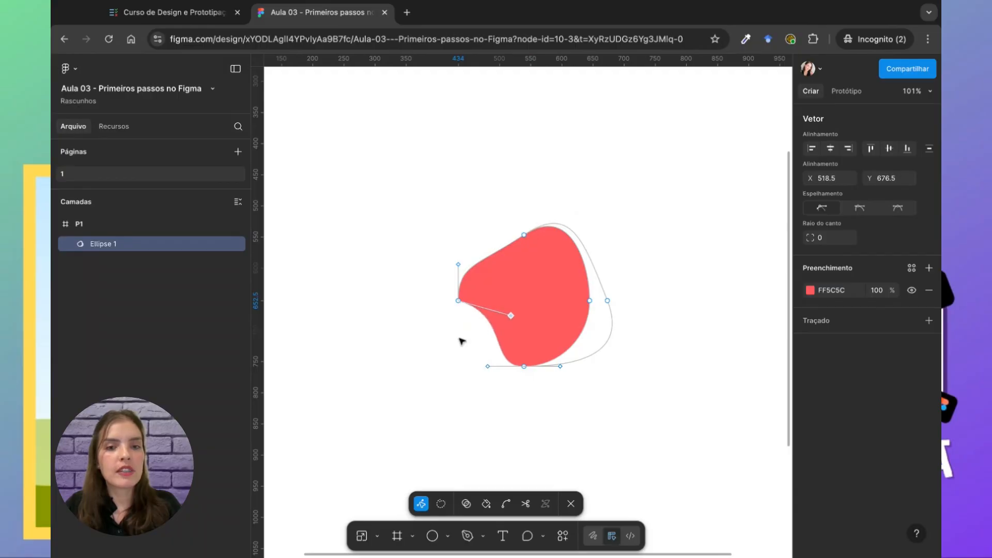
Leave vector editing and delete the distorted coral shape from the P1 frame.
click(530, 303)
double_click(695, 314)
drag(563, 272, 560, 291)
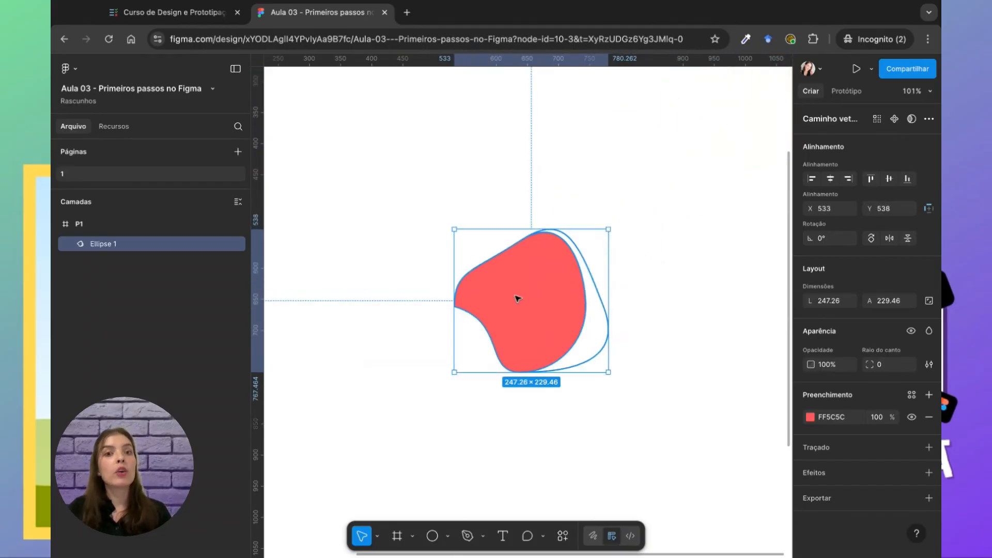
key(Delete)
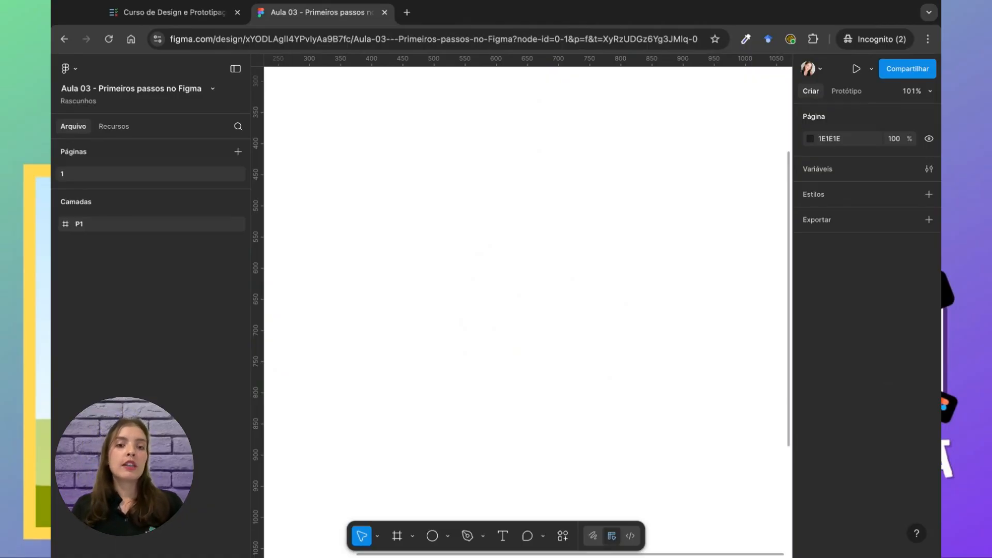
Draw a new 100 × 100 circle in the P1 frame and scale it to 256 × 256 at about X 487, Y 482.
key(o)
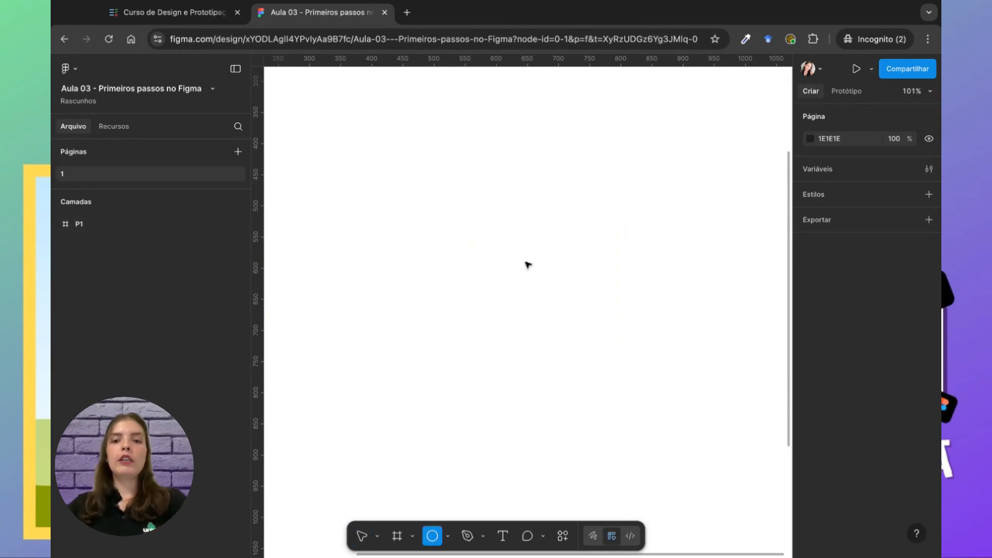
click(439, 243)
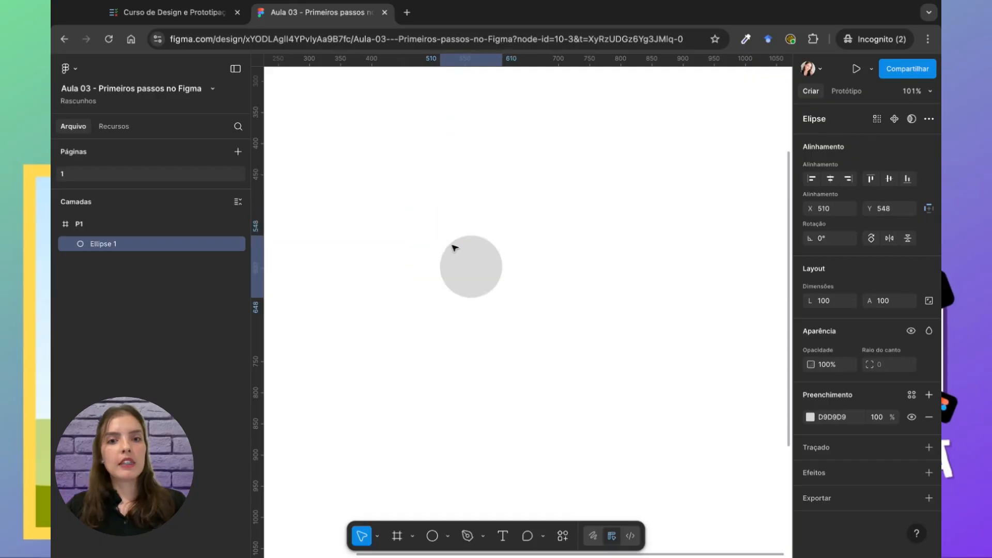
key(k)
drag(502, 298, 599, 394)
mouse_move(534, 315)
mouse_down()
mouse_move(521, 275)
mouse_move(531, 312)
mouse_up()
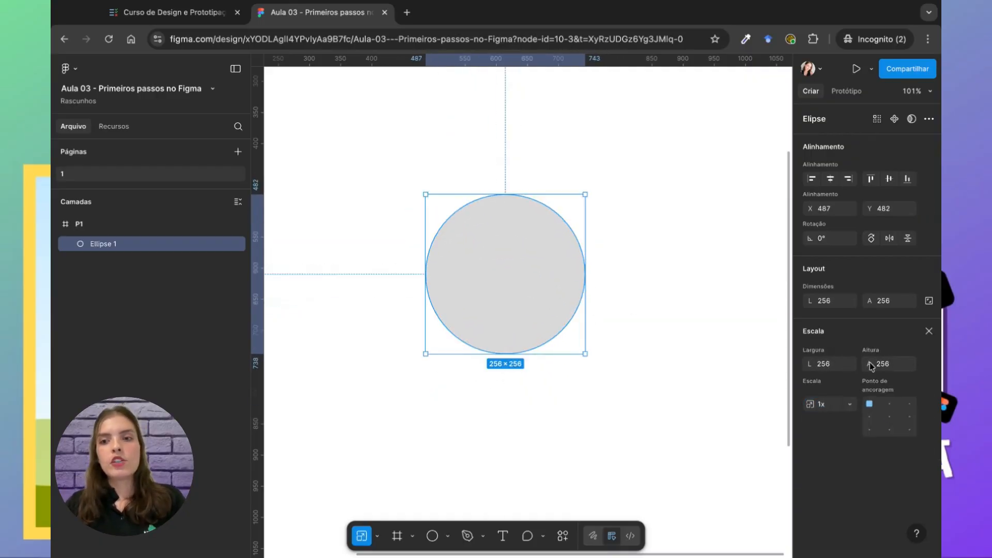
click(928, 331)
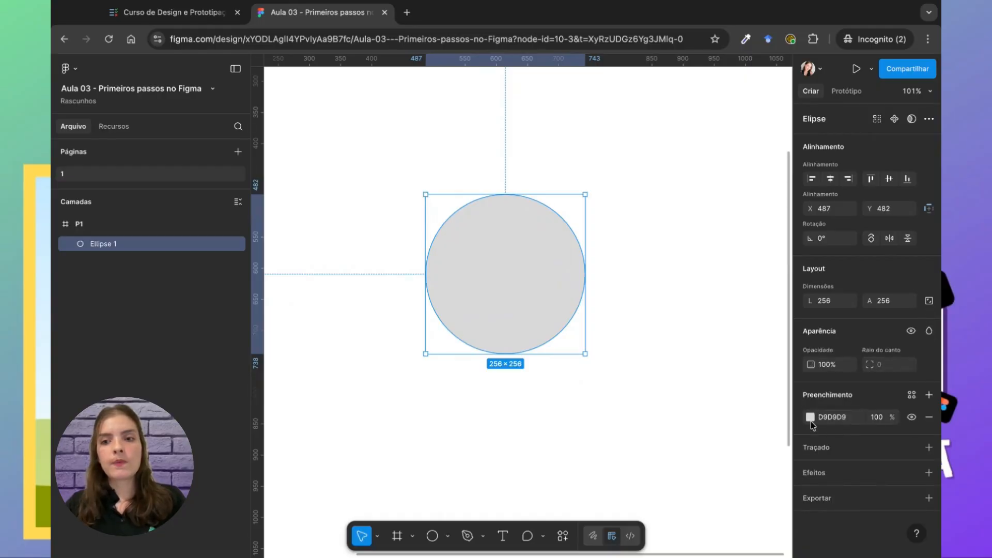
Set the circle's solid fill to blue 4986CB and move the circle to about X 485, Y 455.
click(810, 418)
click(739, 448)
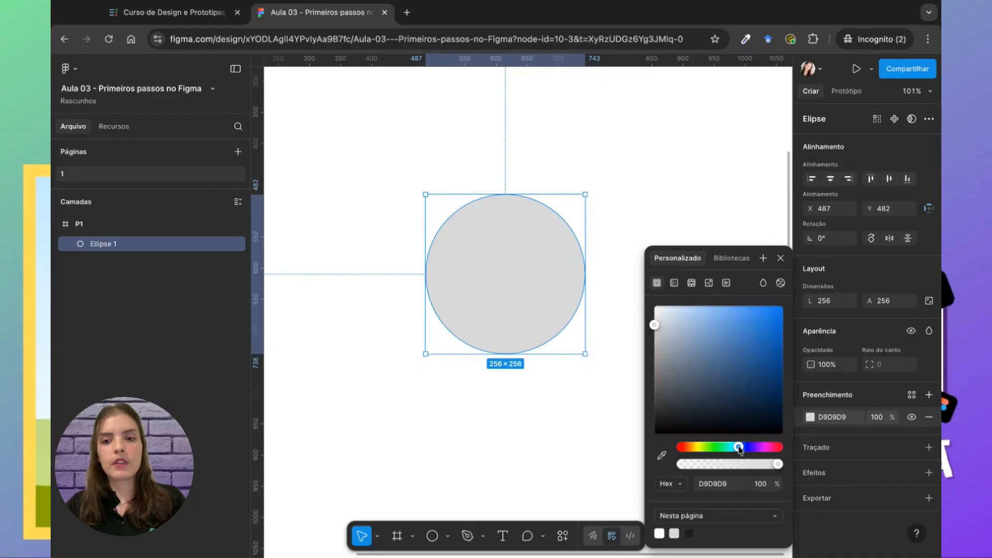
click(738, 339)
click(470, 409)
click(505, 279)
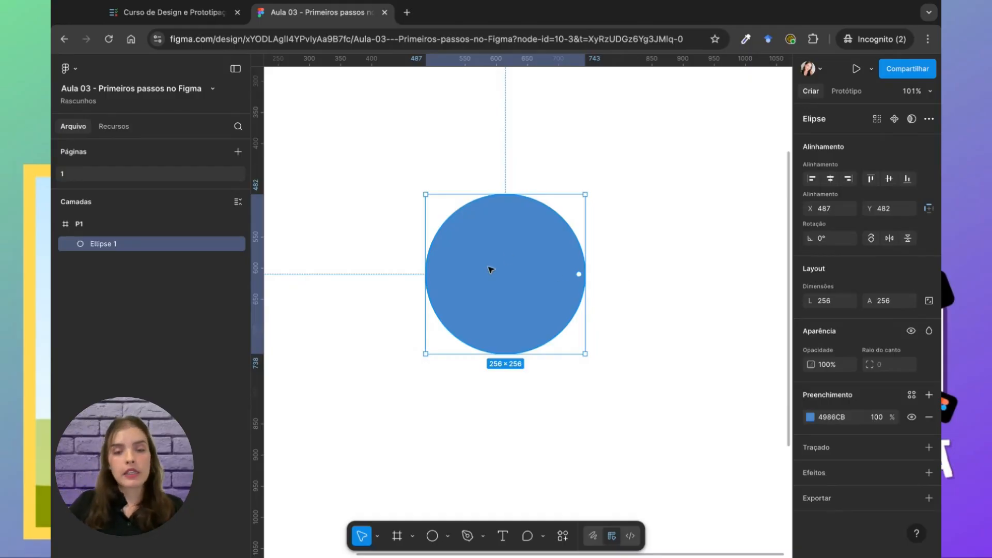
drag(491, 270, 490, 256)
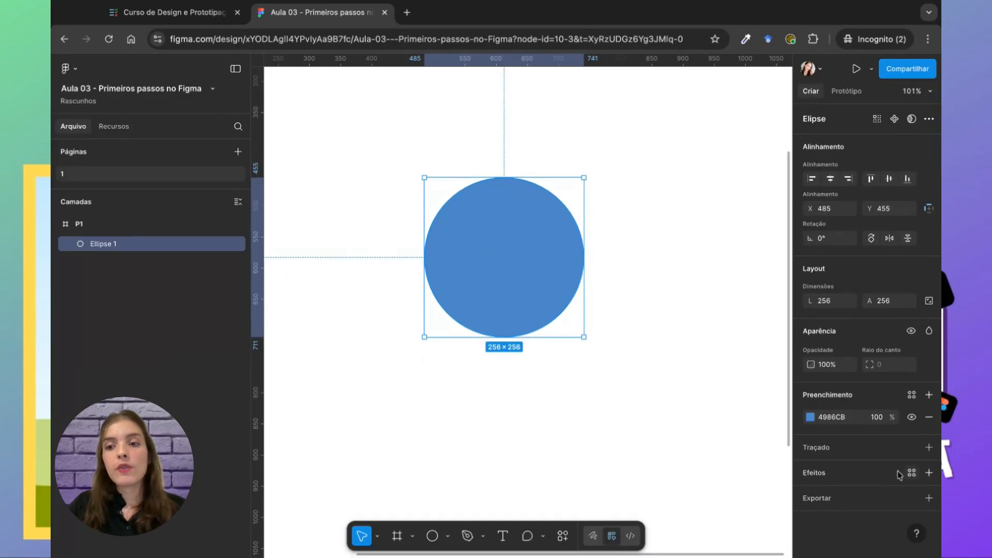
Add a drop shadow (Sombra projetada) with offset X 3, Y 8 to the blue circle and move the circle to about X 563, Y 490.
click(929, 473)
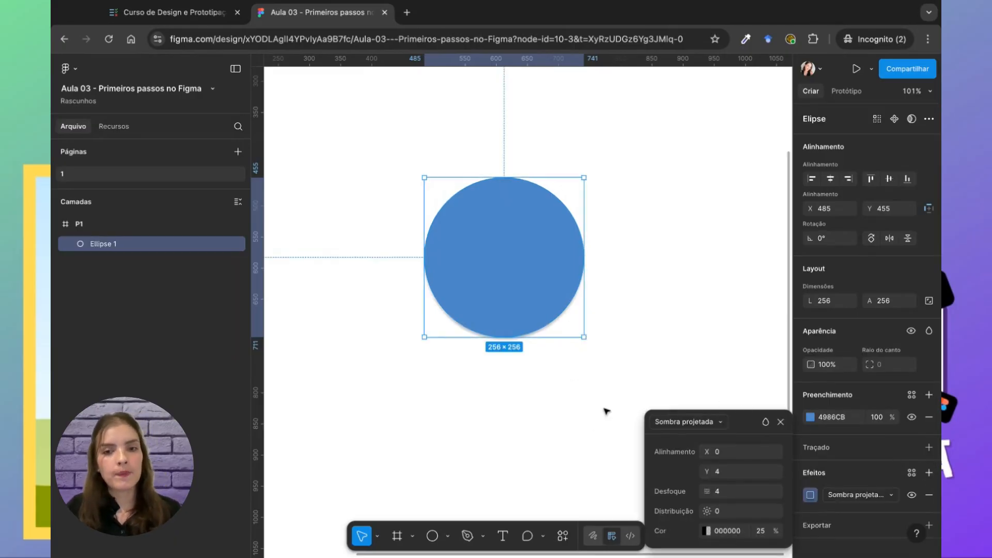
scroll(509, 306, up, 5)
scroll(509, 306, down, 4)
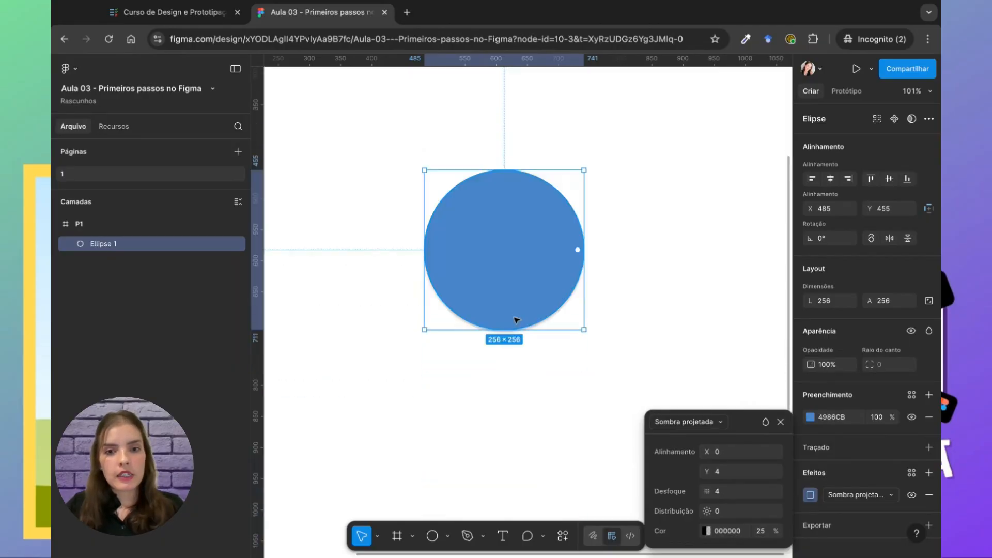
scroll(516, 321, left, 2)
scroll(518, 305, right, 3)
scroll(472, 305, up, 6)
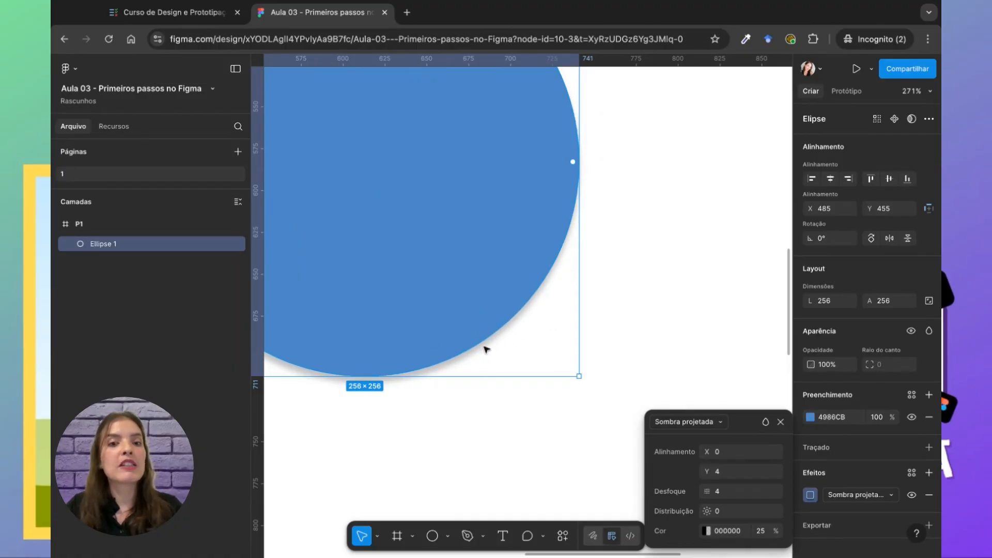
scroll(500, 345, down, 6)
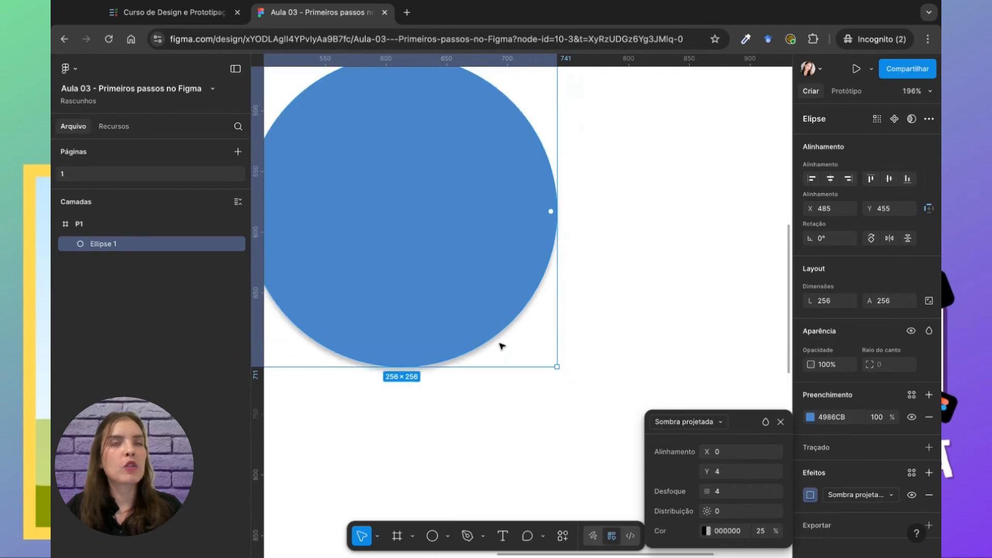
drag(707, 453, 716, 471)
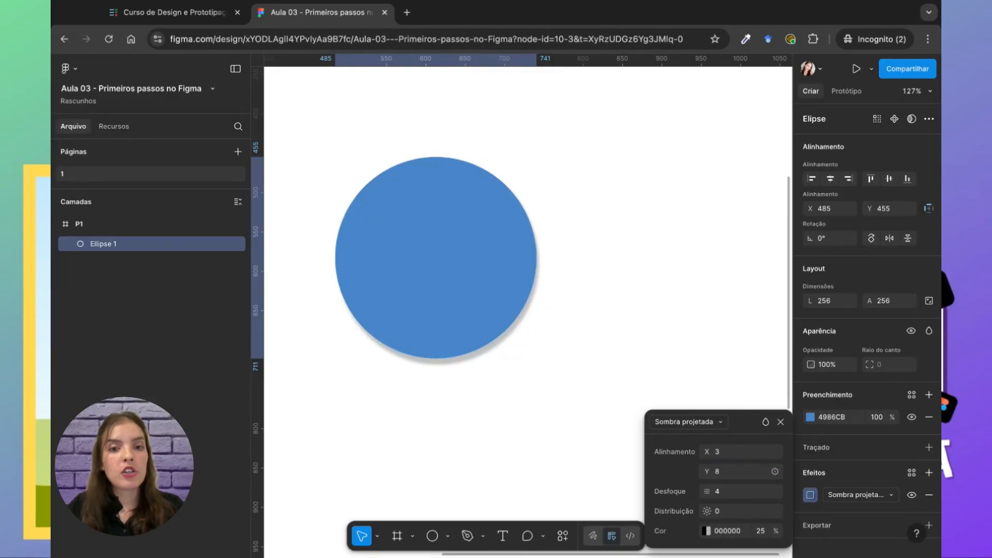
click(780, 422)
drag(368, 220, 409, 237)
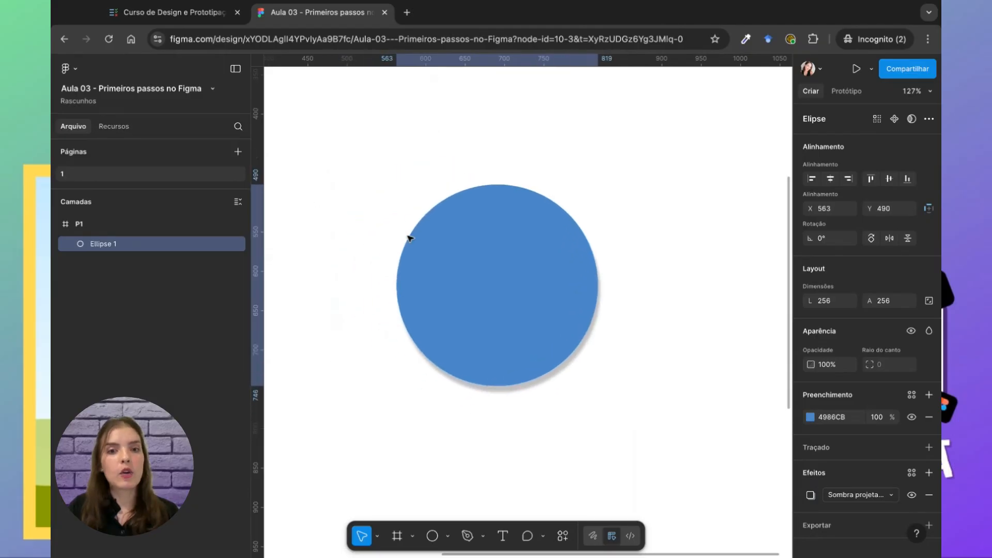
Replace the circle's drop shadow with a uniform layer blur (Desfocar camada) of 170.1.
click(929, 494)
click(928, 472)
click(862, 497)
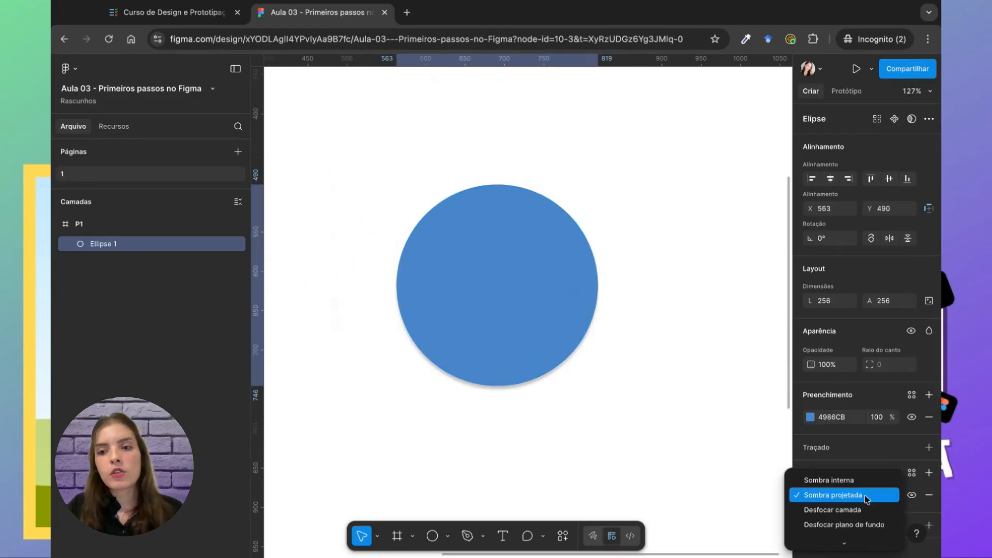
click(855, 508)
click(810, 495)
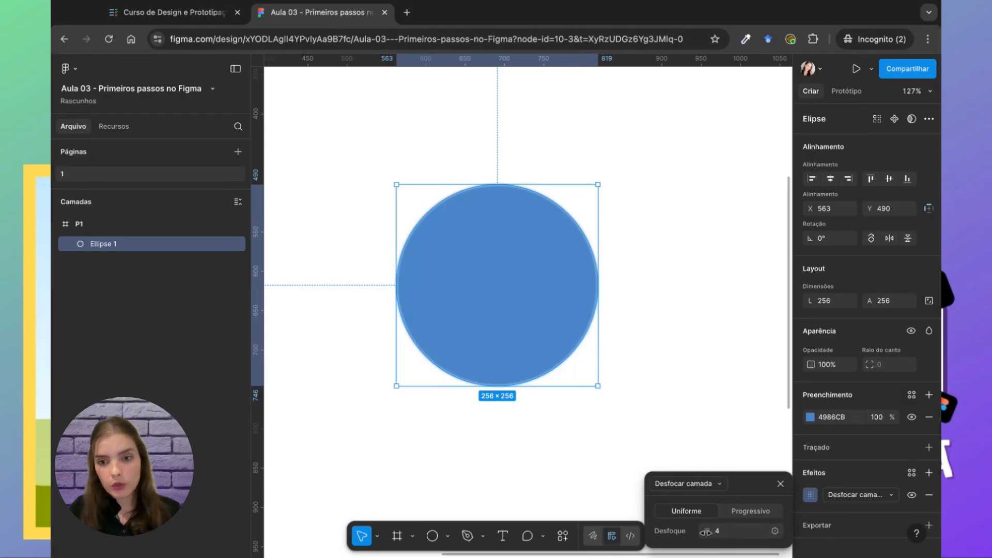
drag(707, 530, 724, 433)
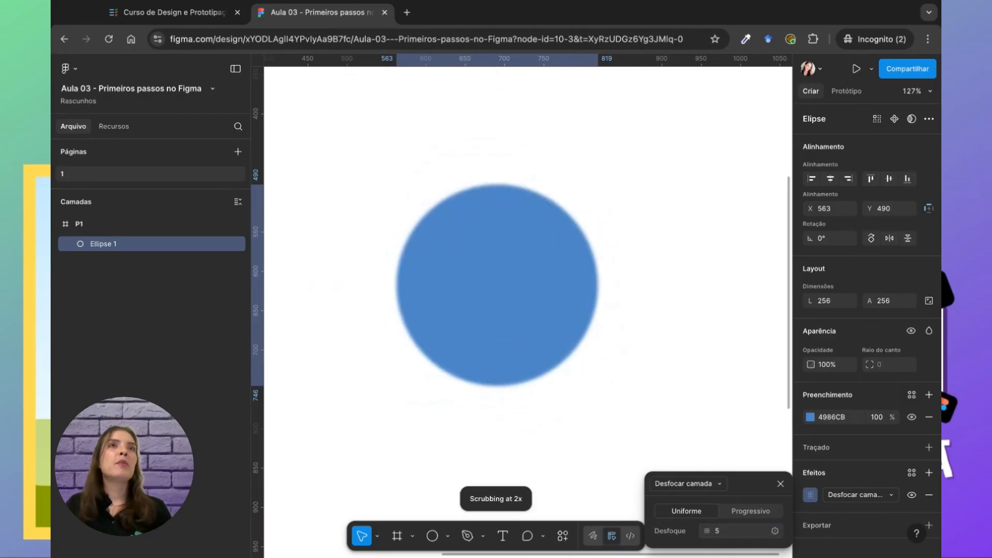
drag(734, 534, 734, 535)
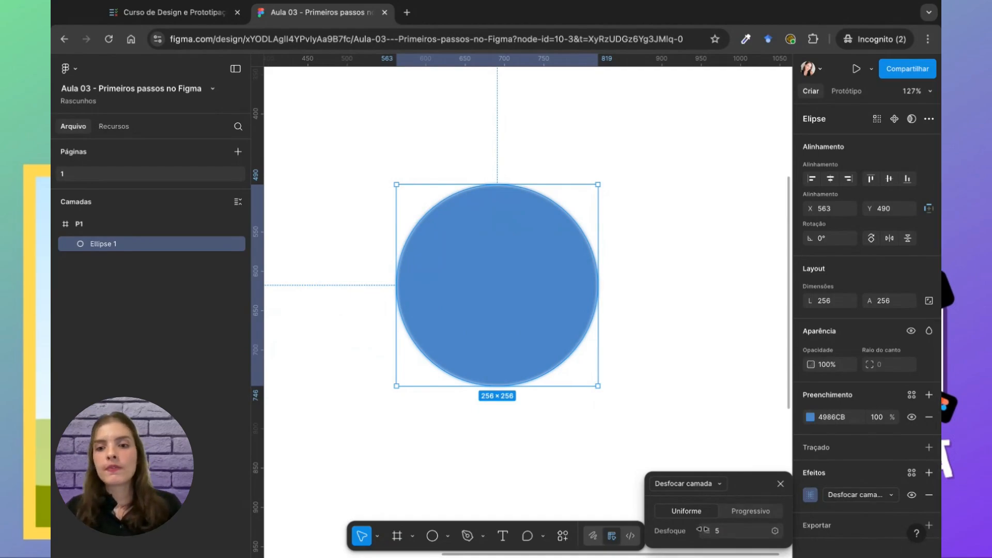
drag(707, 531, 75, 56)
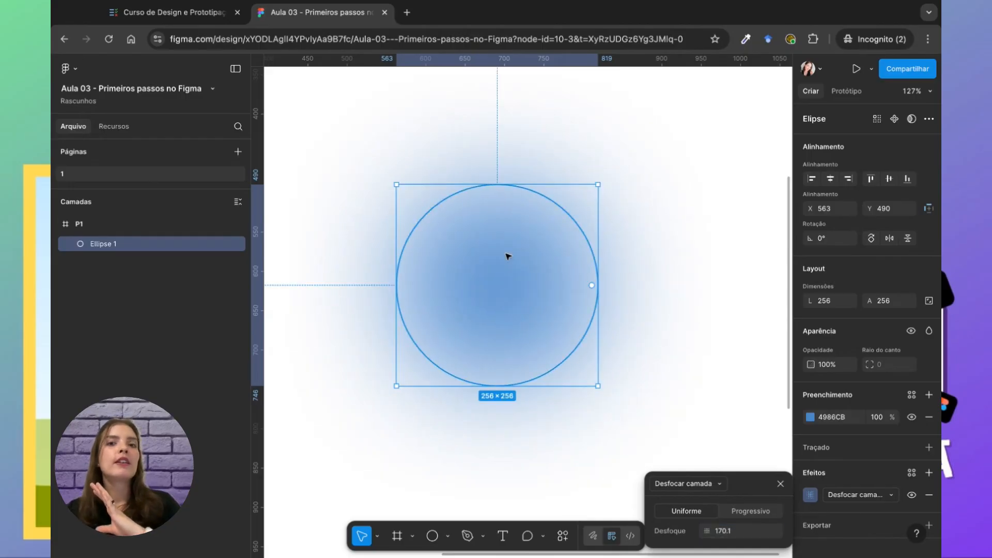
Remove the layer blur and move the blue circle to about X 540, Y 507.
drag(507, 256, 495, 294)
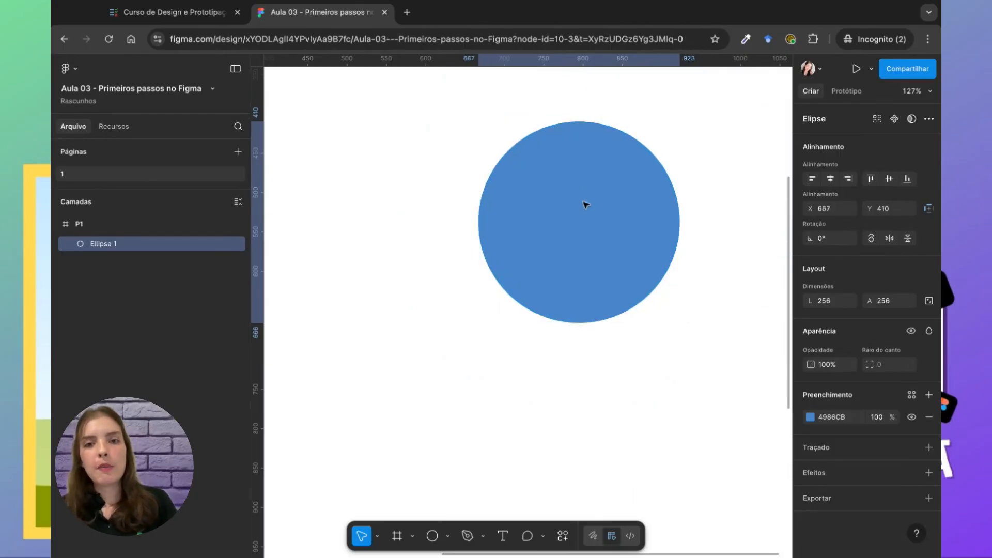
drag(584, 204, 561, 291)
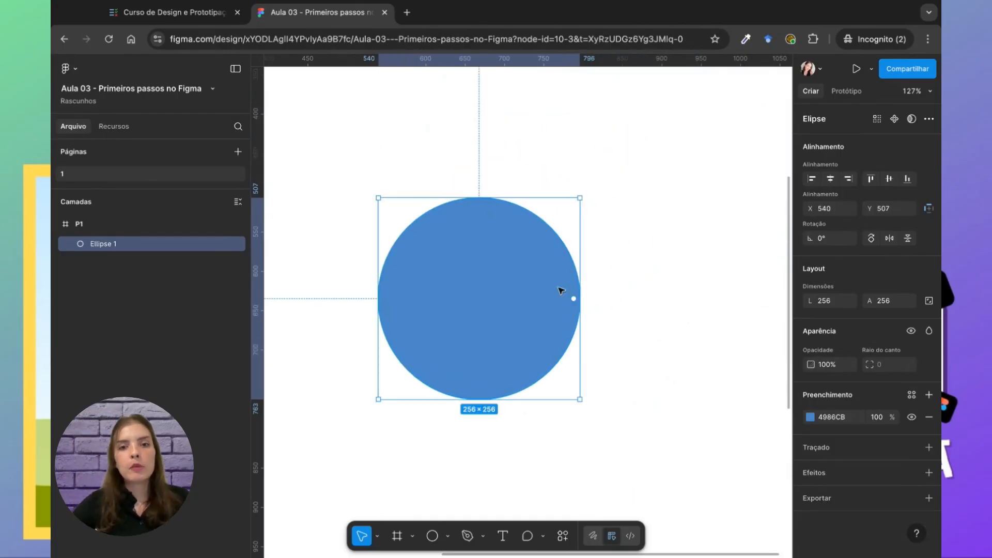
Add a black 000000 stroke to the blue circle with a weight of 15.
click(928, 447)
click(810, 469)
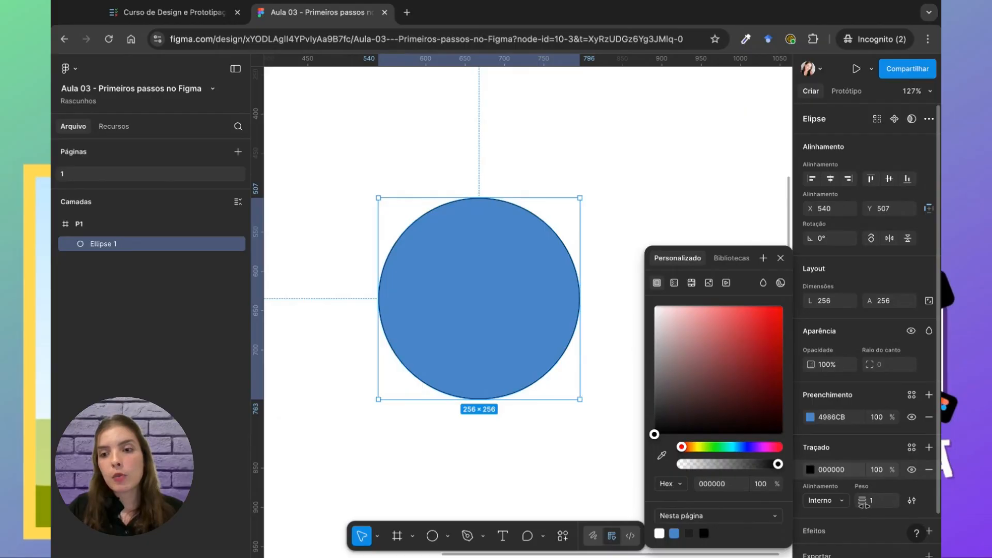
mouse_move(862, 504)
mouse_down()
mouse_move(893, 503)
mouse_move(824, 512)
mouse_up()
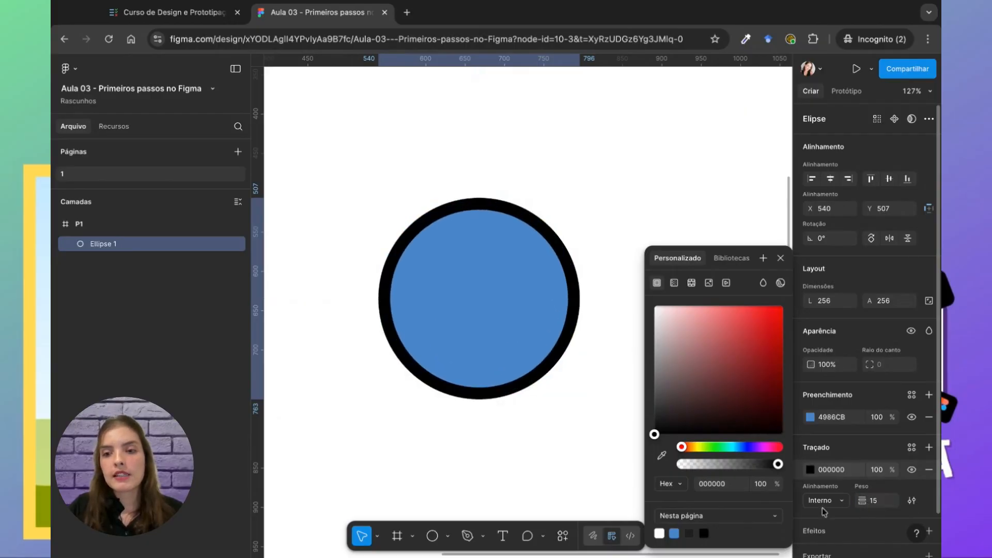
Try the Central alignment for the circle's stroke, set it to Externo, and close the stroke colour settings.
click(823, 500)
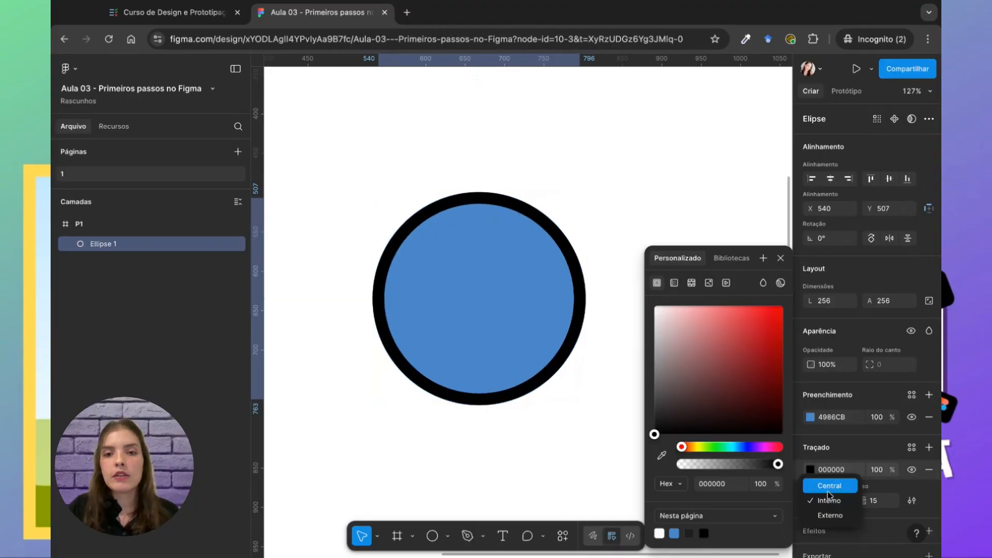
click(829, 486)
click(827, 500)
click(836, 531)
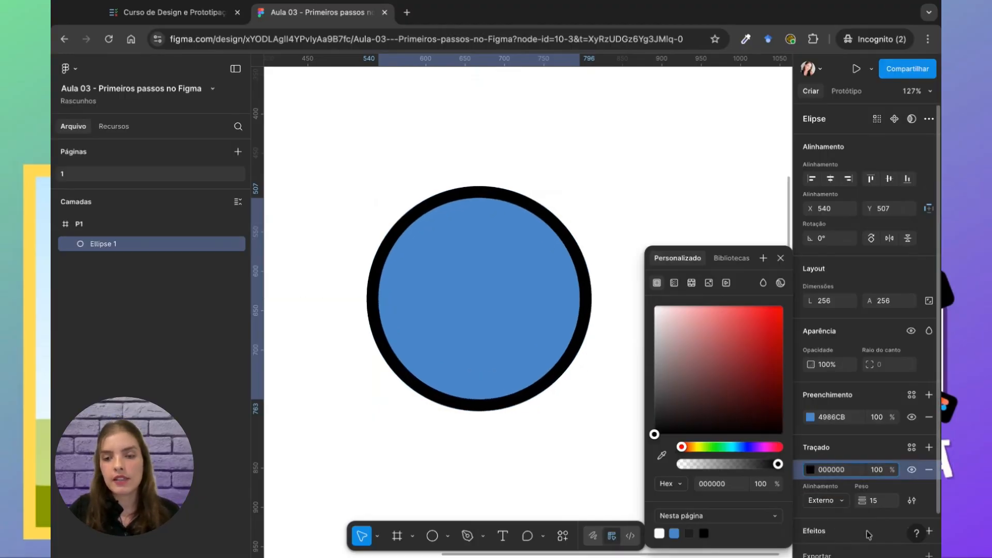
click(928, 506)
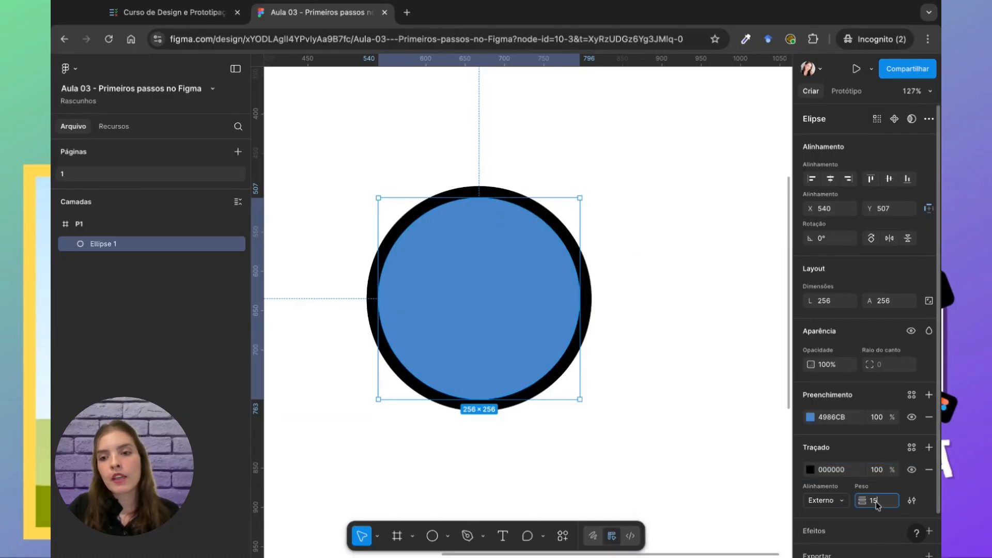
Set the circle's stroke weight to 0 and move the circle to about X 540, Y 462.
click(876, 502)
text(0)
key(Return)
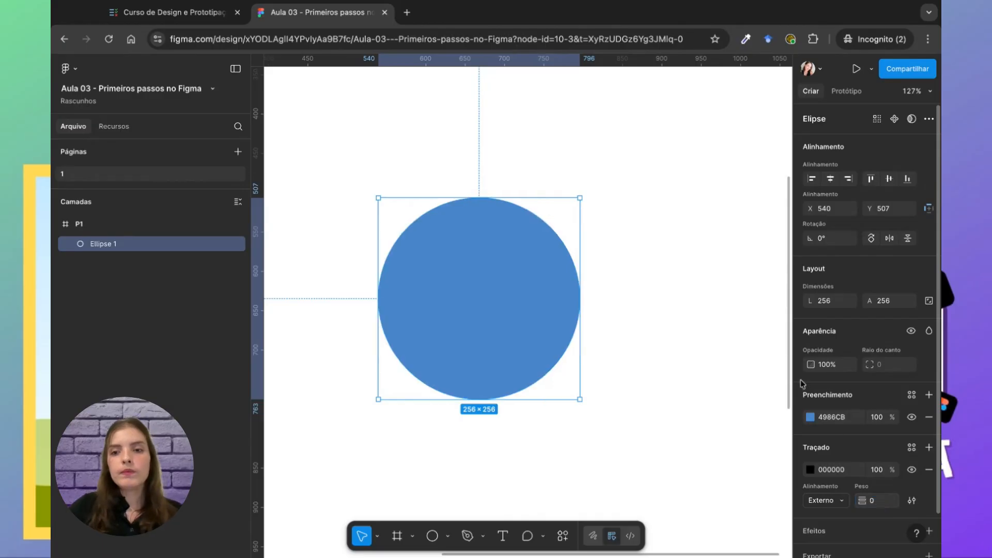
click(703, 299)
drag(494, 281, 517, 252)
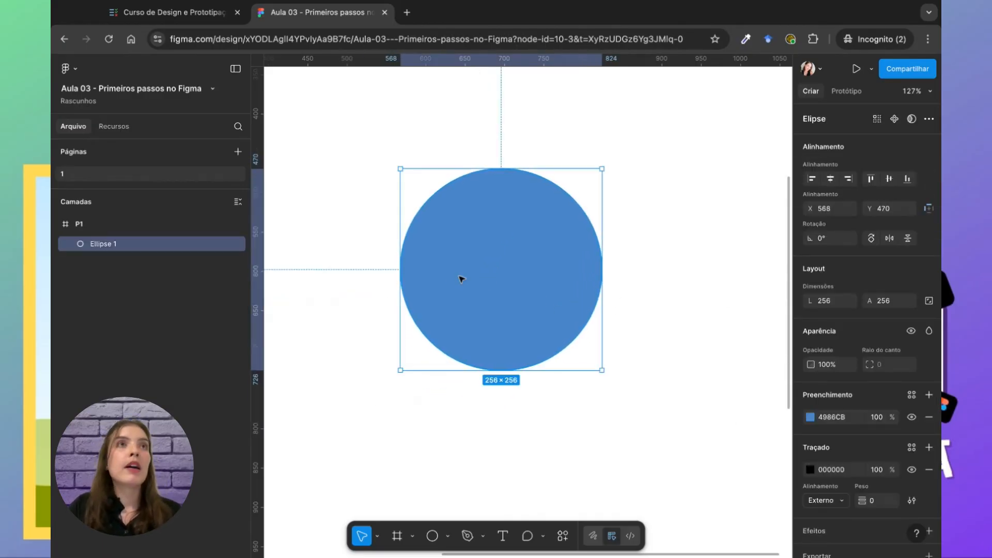
drag(460, 277, 445, 272)
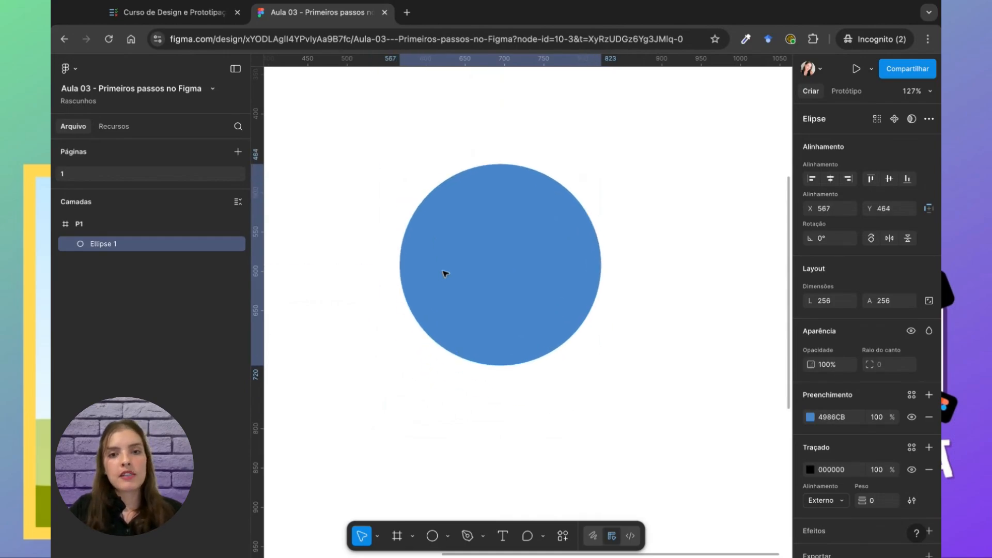
scroll(537, 283, down, 2)
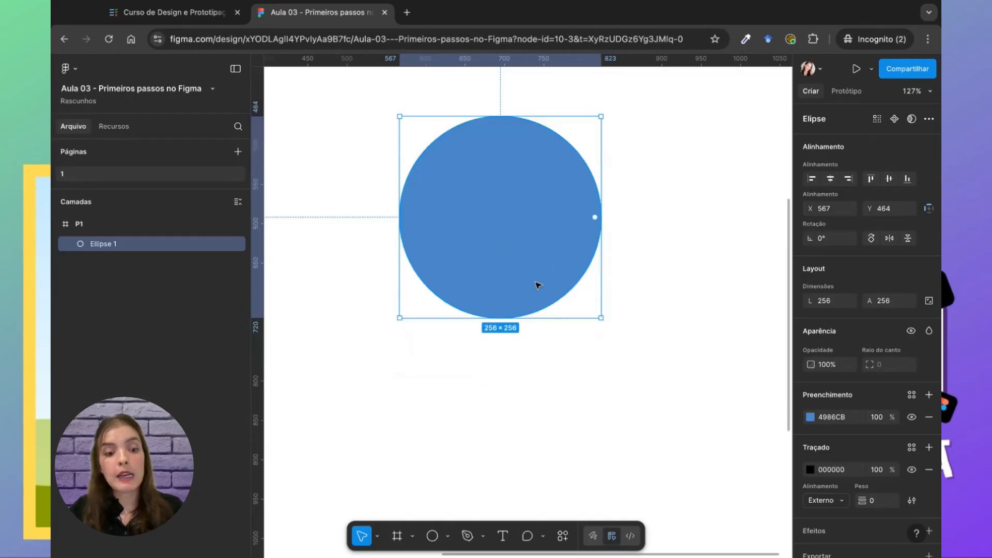
scroll(536, 284, down, 5)
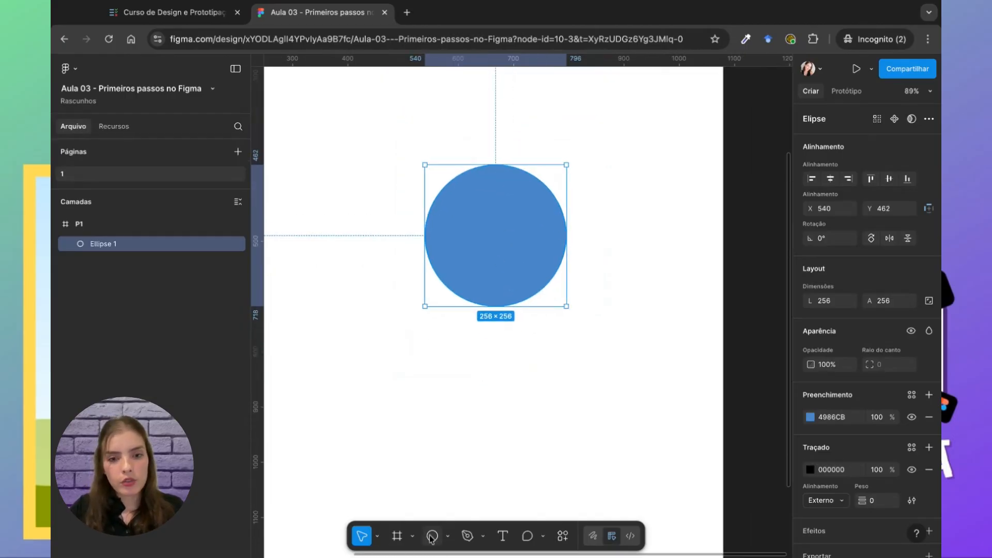
click(447, 537)
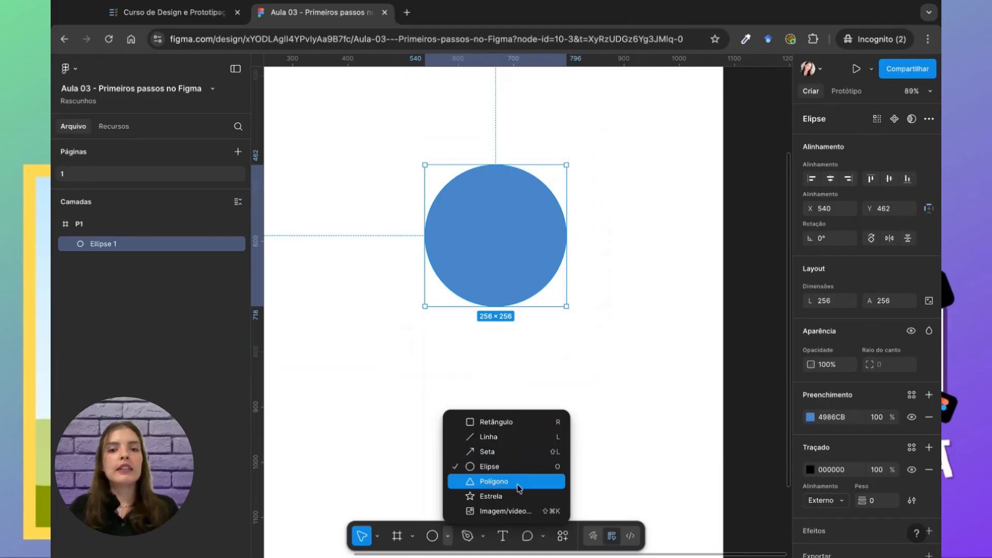
click(660, 330)
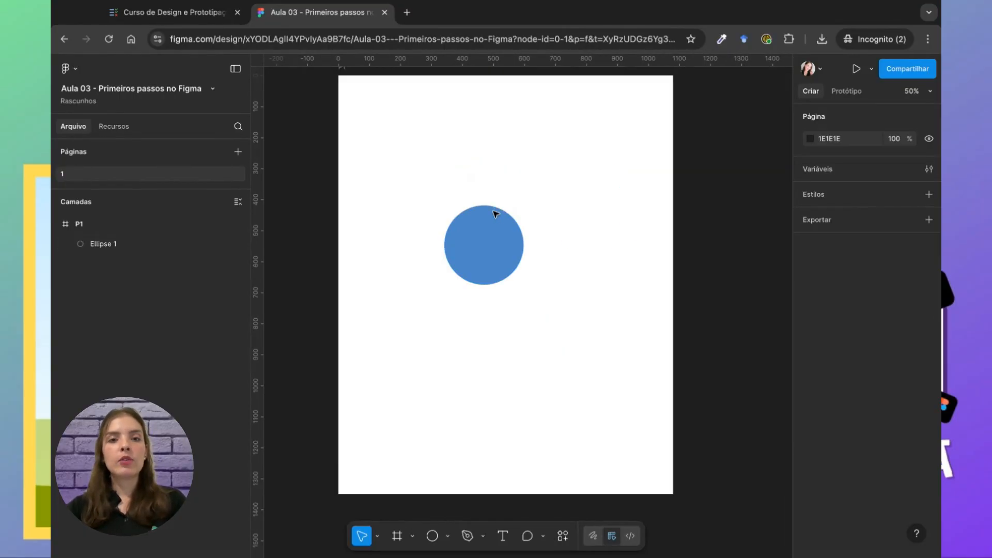
Add a second fill of type Imagem to the blue circle and upload the capybara photo from the computer into it.
scroll(494, 239, up, 3)
click(493, 243)
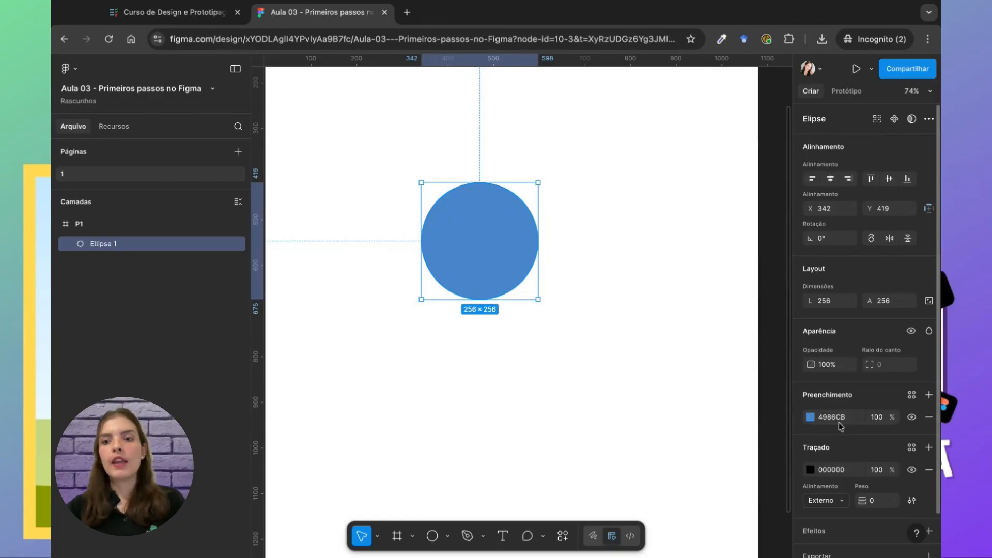
scroll(845, 432, down, 1)
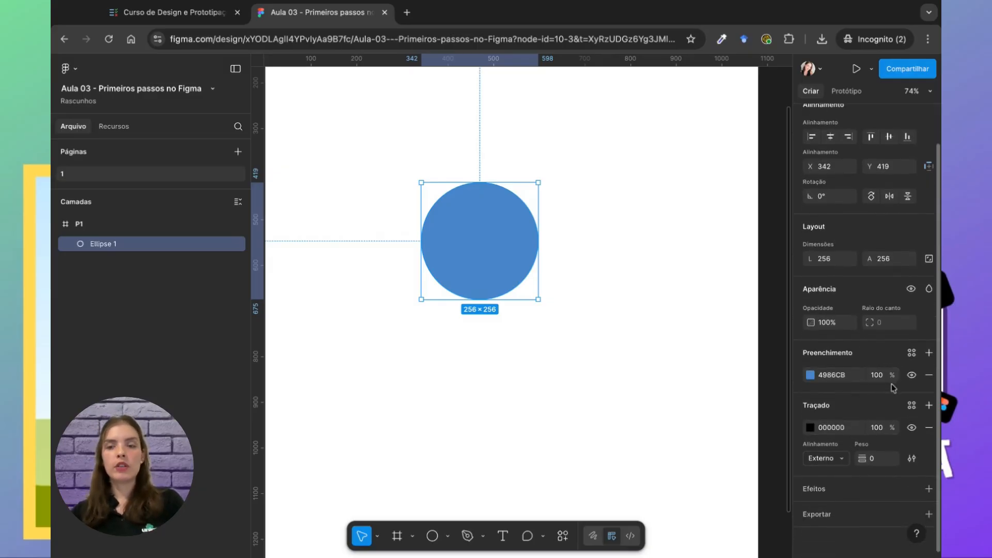
click(929, 352)
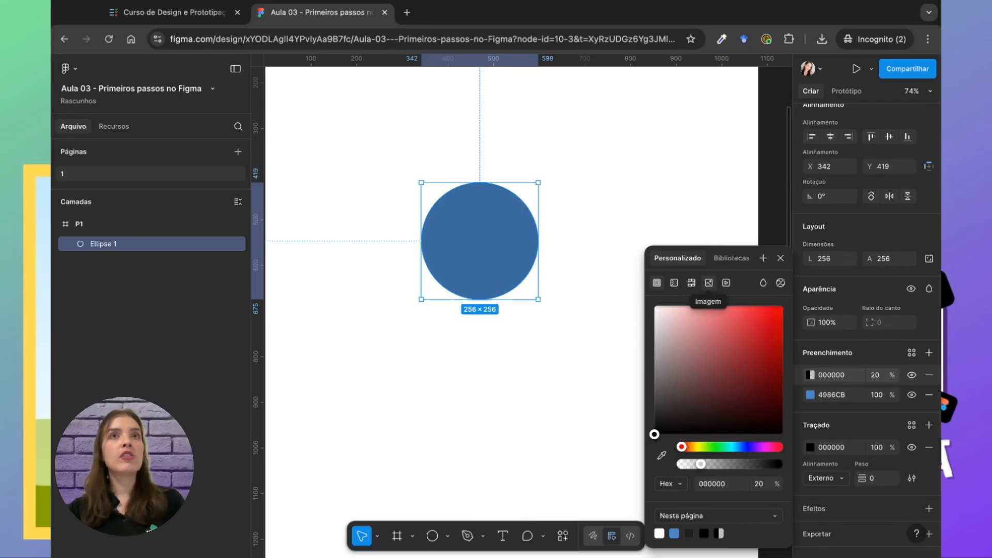
click(708, 282)
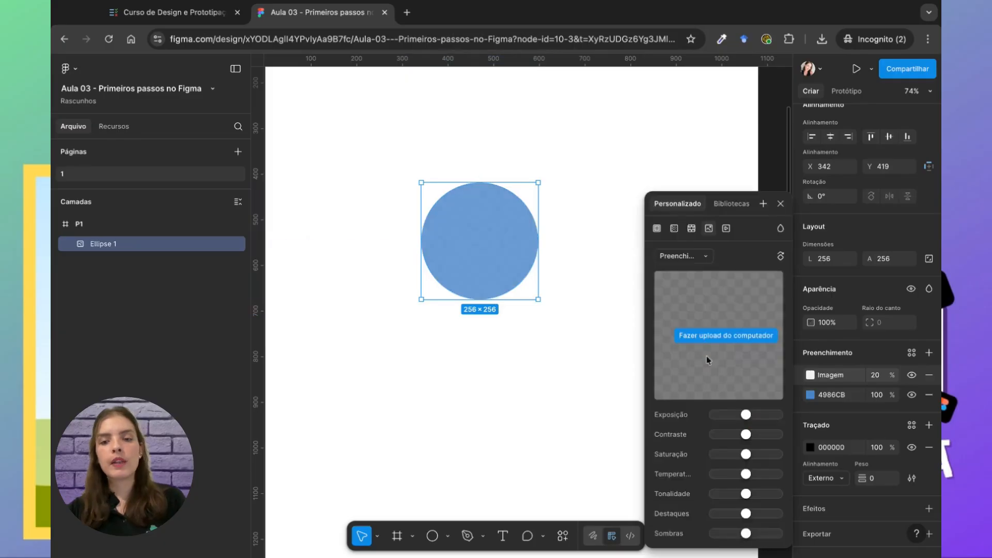
click(723, 336)
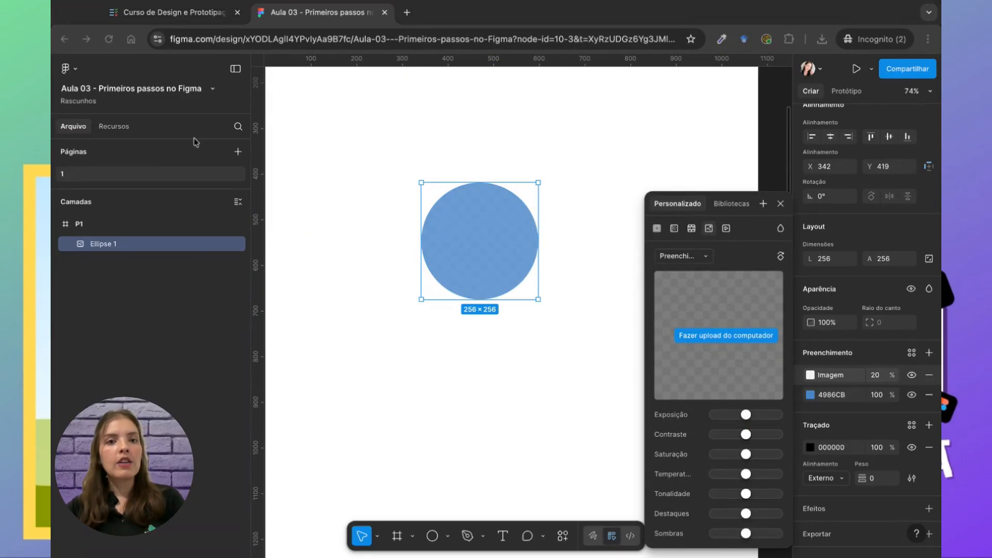
click(832, 419)
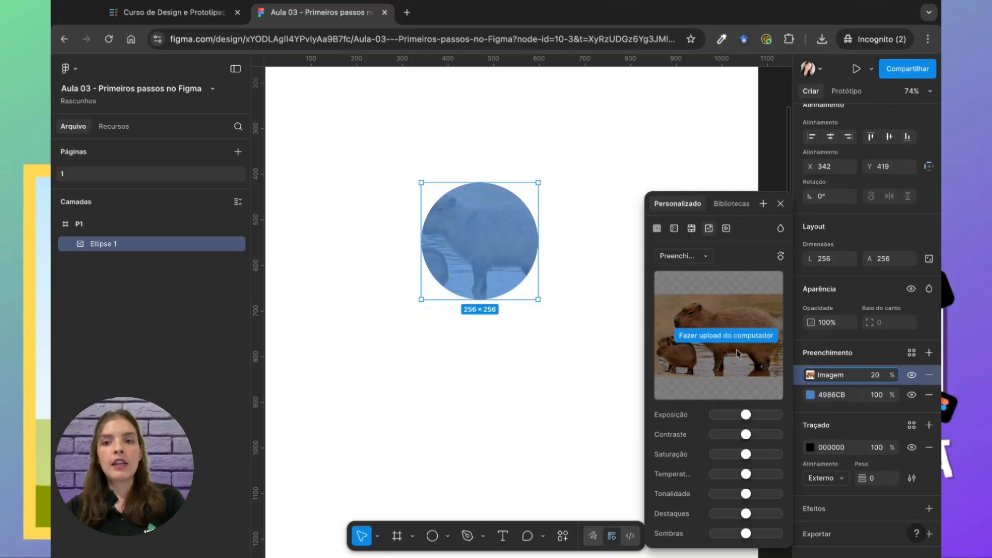
click(543, 377)
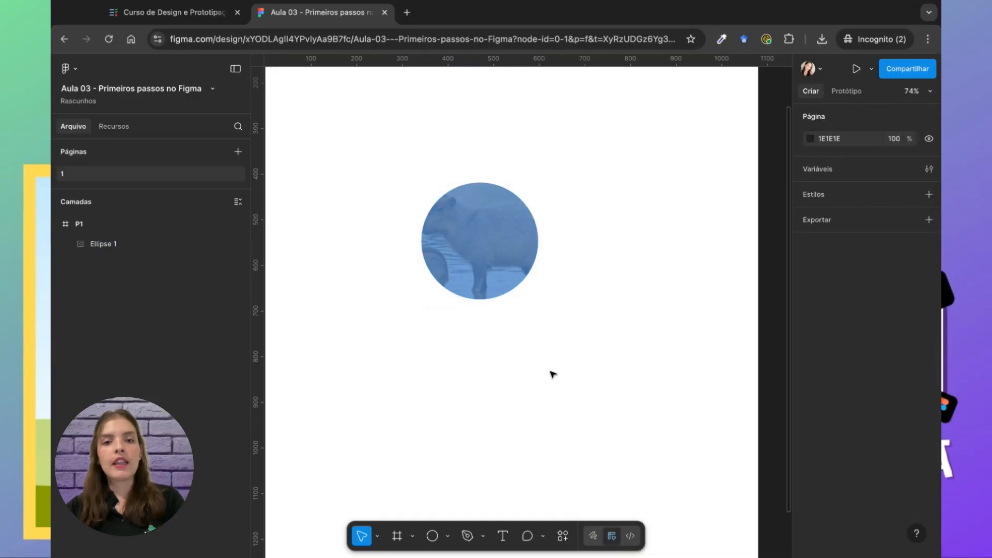
Set the opacity of the circle's image fill to 100%.
click(490, 257)
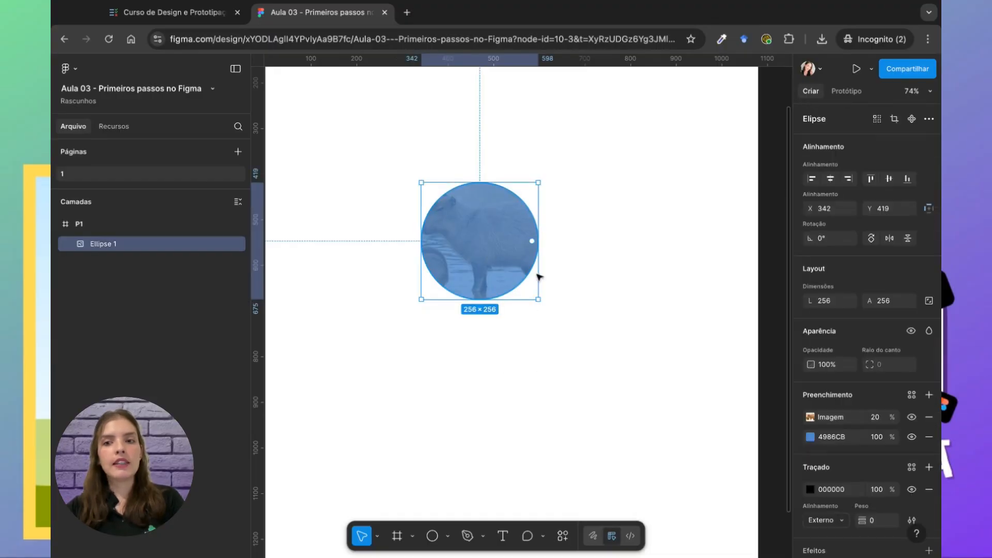
click(875, 418)
text(100)
key(Return)
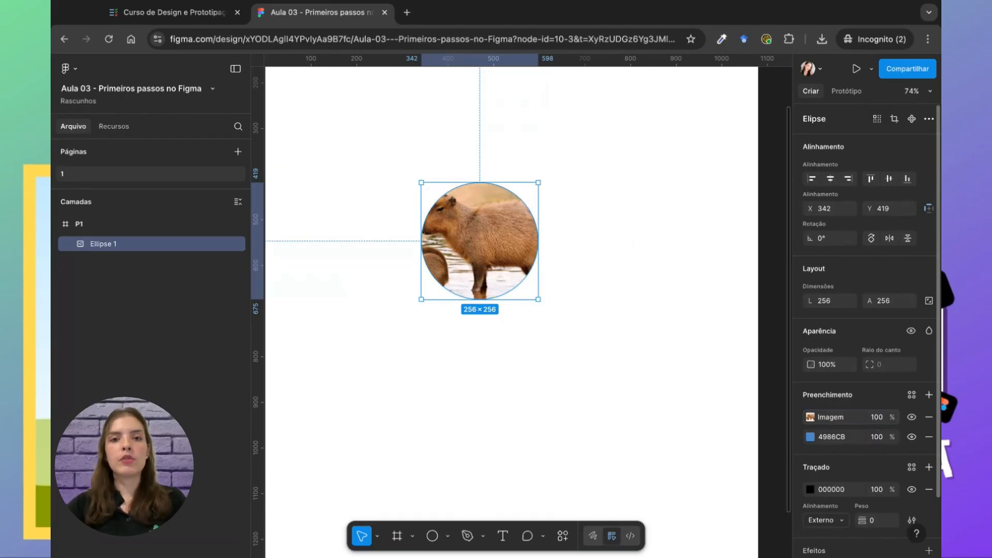
Move the circle to about X 358, Y 476 and crop its photo to frame the large capybara's head and the young ones.
double_click(463, 244)
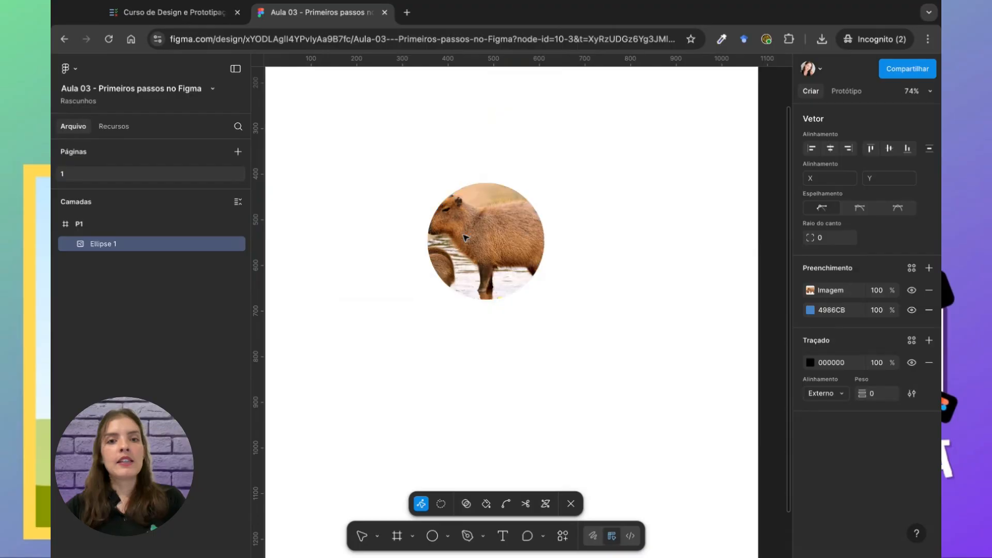
key(Escape)
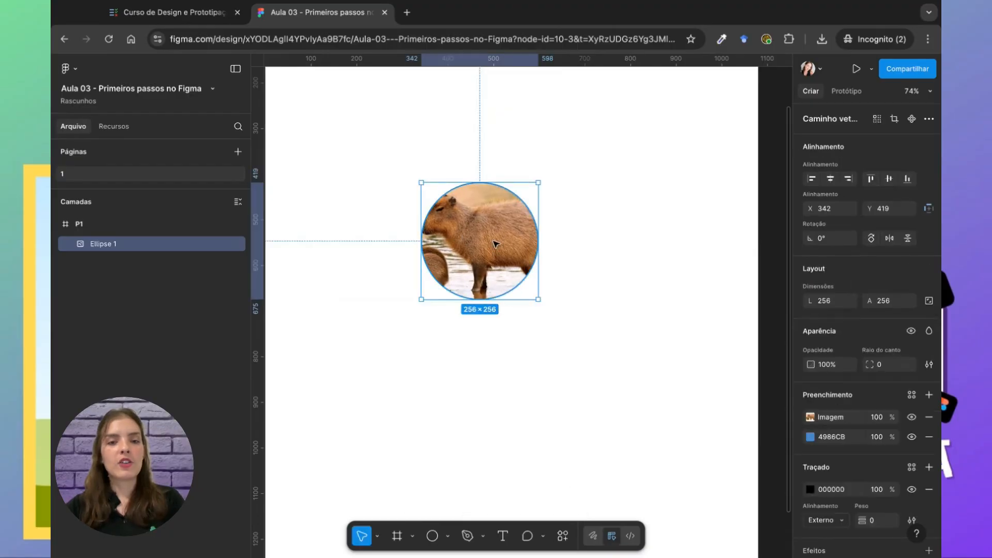
drag(495, 244, 519, 258)
click(893, 119)
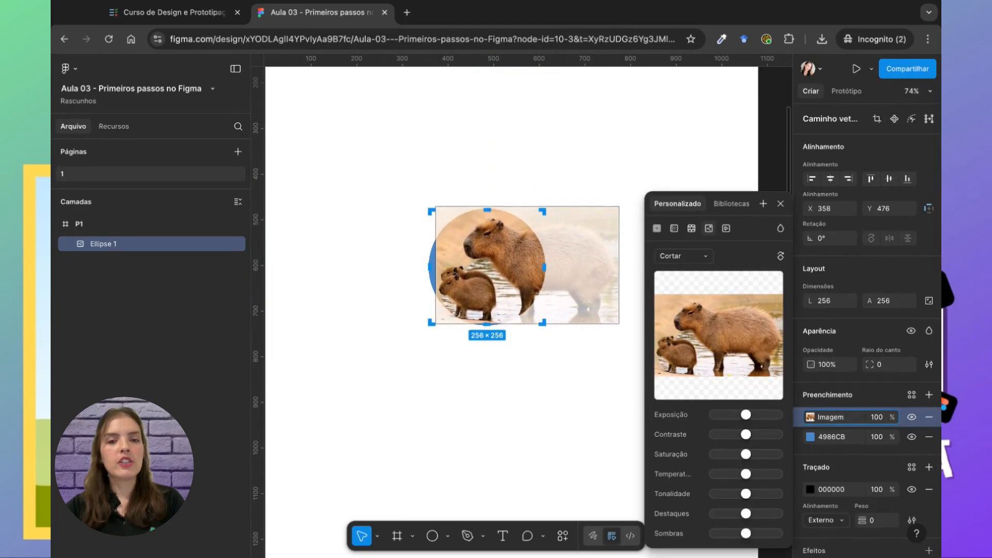
click(563, 165)
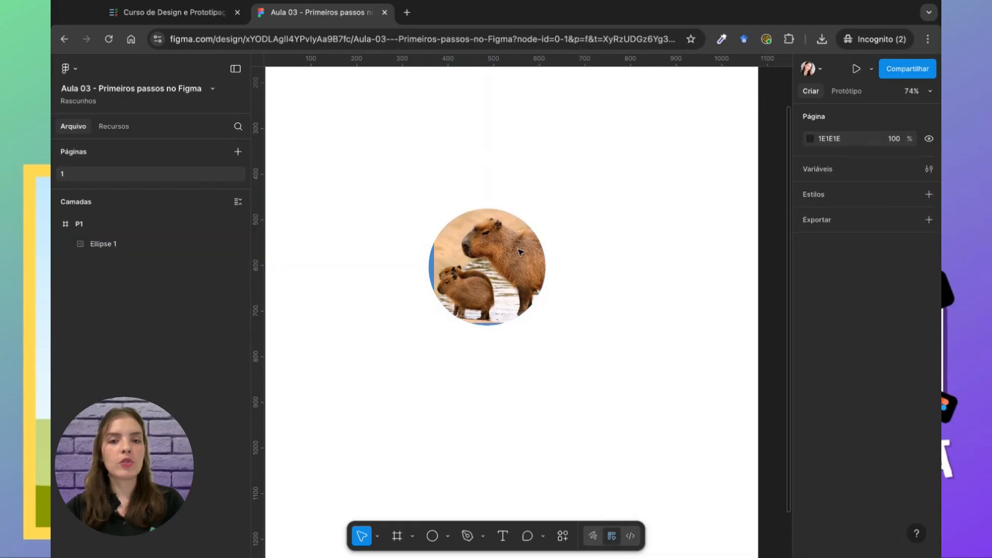
Remove the black stroke from the photo-filled circle.
click(520, 252)
scroll(899, 444, down, 1)
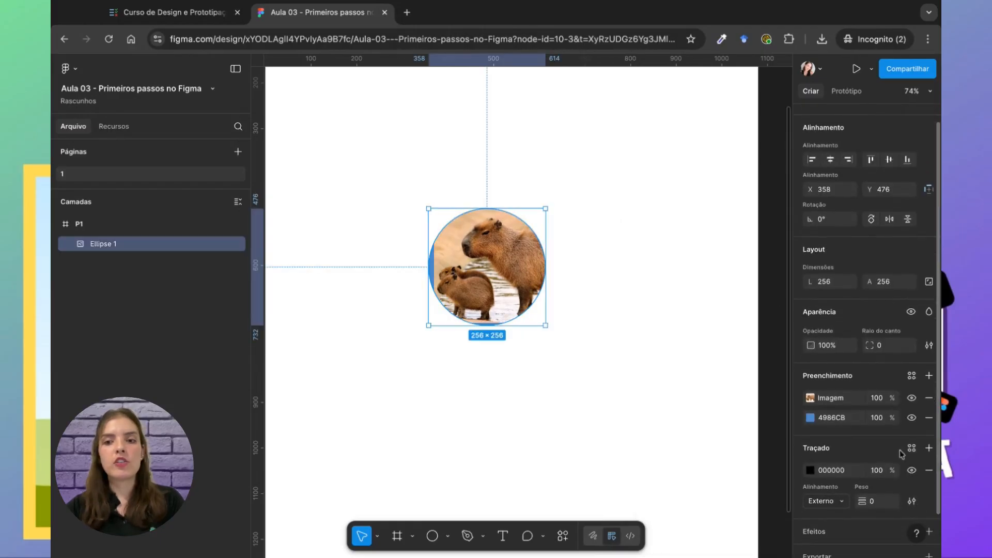
drag(863, 501, 881, 501)
click(929, 470)
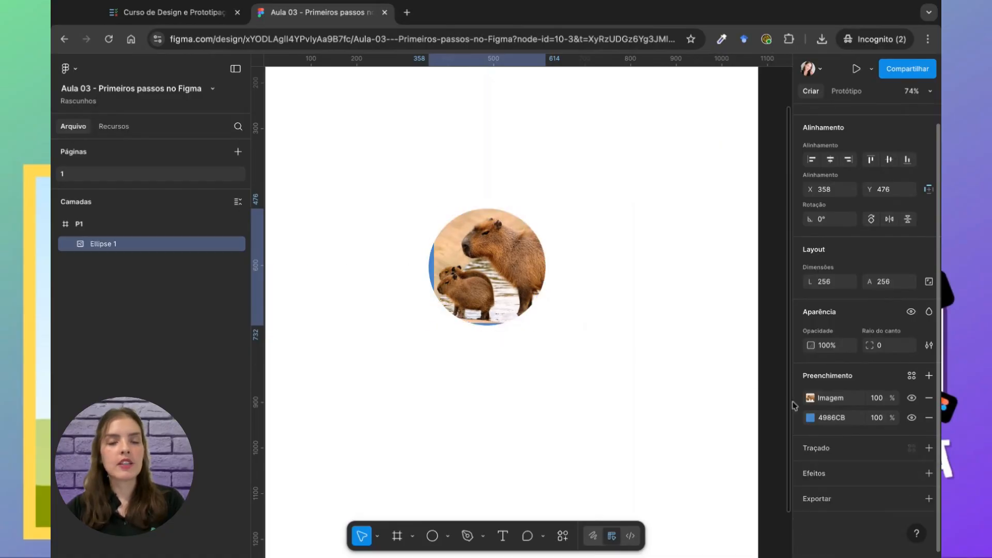
Add a drop shadow (Sombra projetada) effect to the circle, keeping Y 4, blur 4 and colour 000000 at 25%.
click(928, 492)
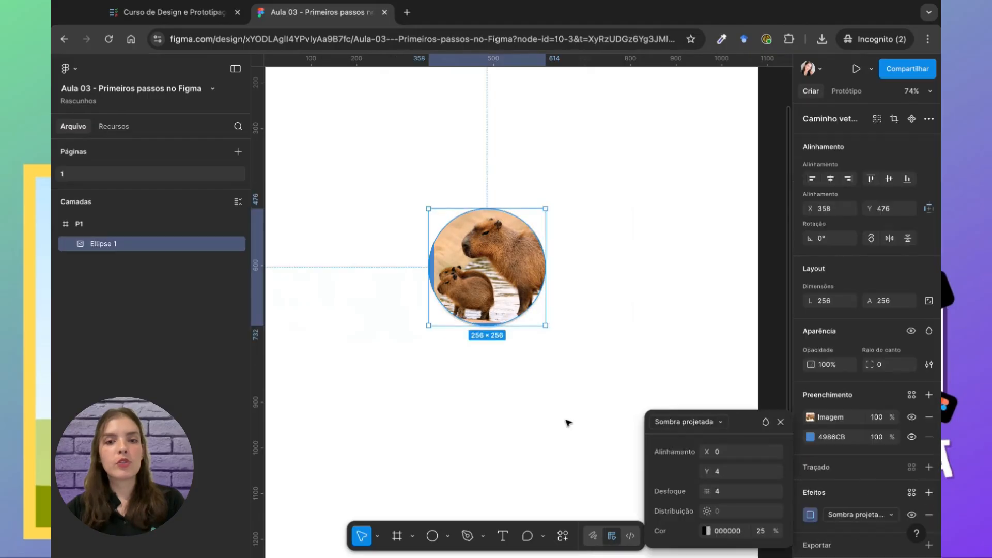
click(469, 386)
click(472, 312)
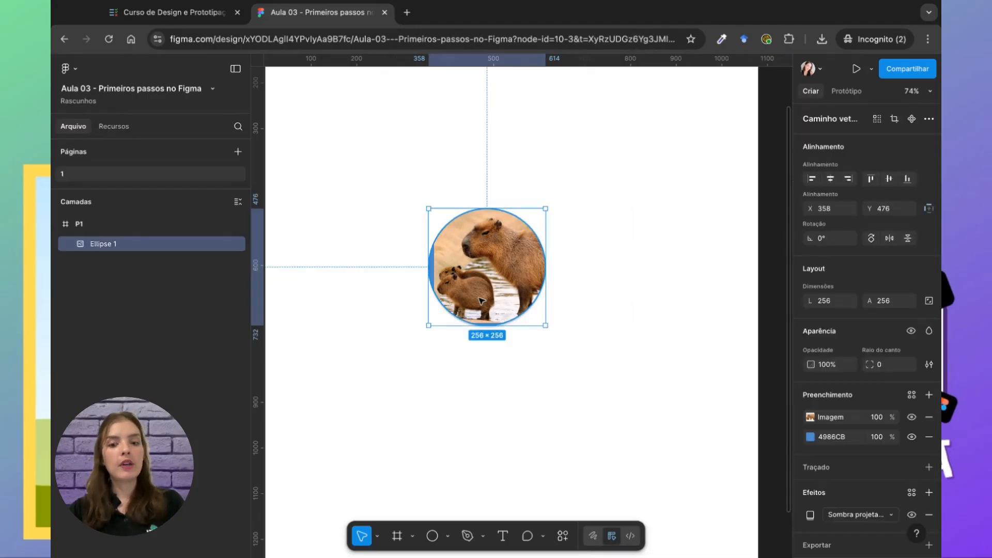
Scale the photo circle up to about 439 × 439 with the Scale tool and place it at about X 292, Y 427.
key(k)
drag(546, 327, 629, 410)
drag(437, 327, 406, 304)
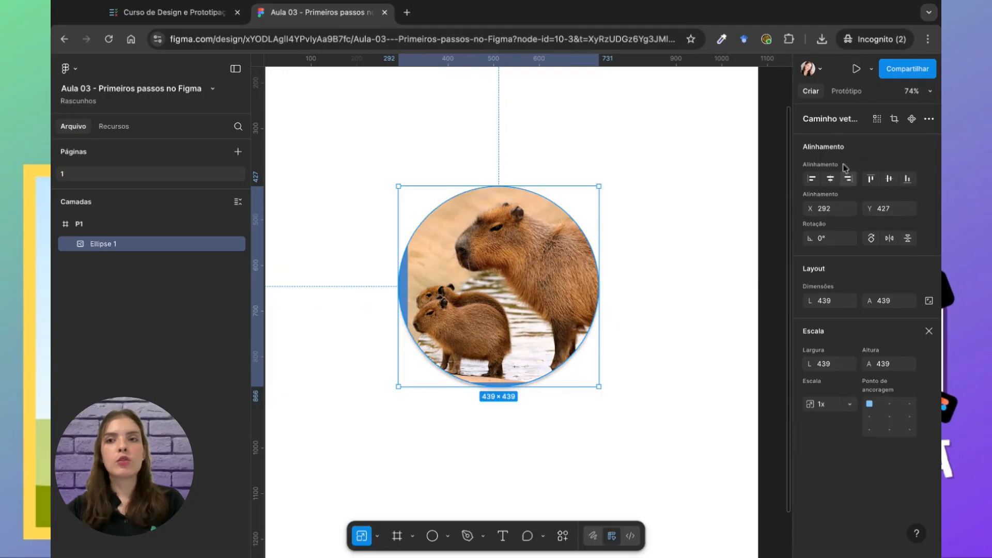
Crop the circle's image fill again, shifting the photo inside the circle to cover more of the blue fill.
click(894, 119)
drag(497, 329, 494, 324)
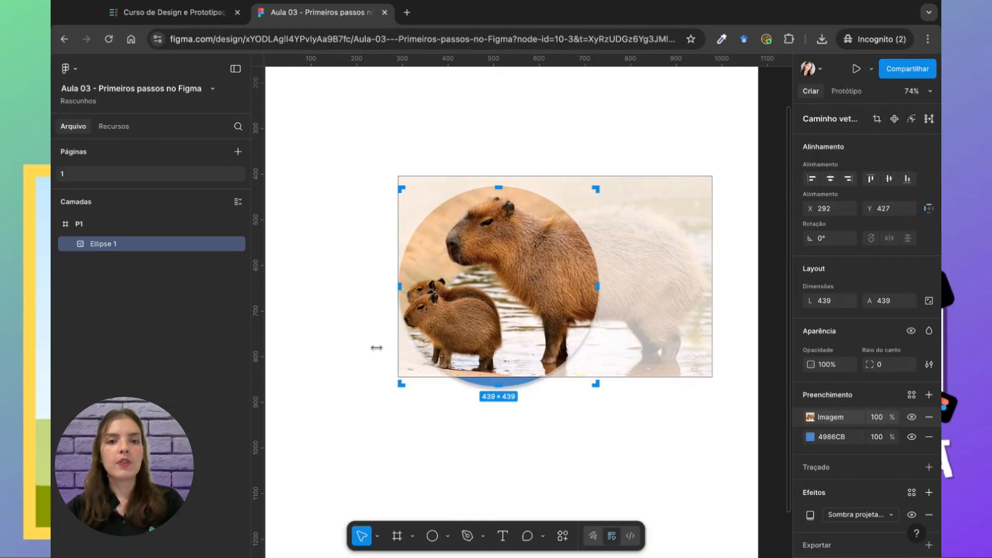
click(245, 436)
double_click(491, 309)
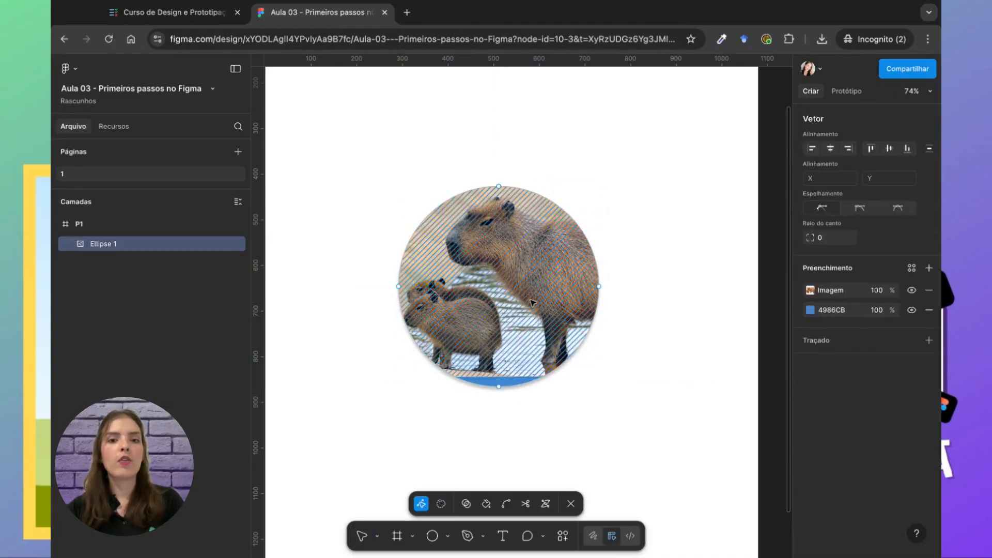
key(Escape)
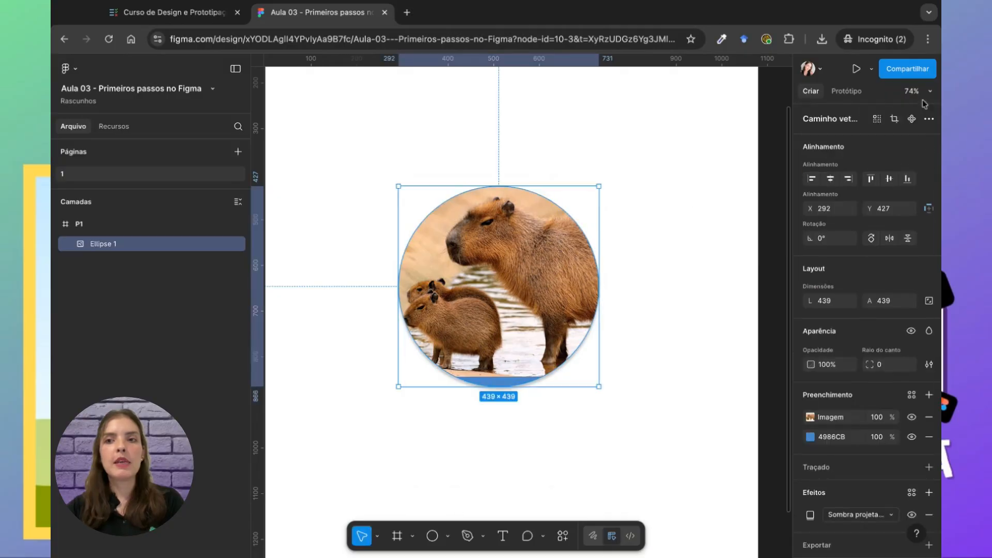
click(877, 119)
drag(521, 284, 515, 289)
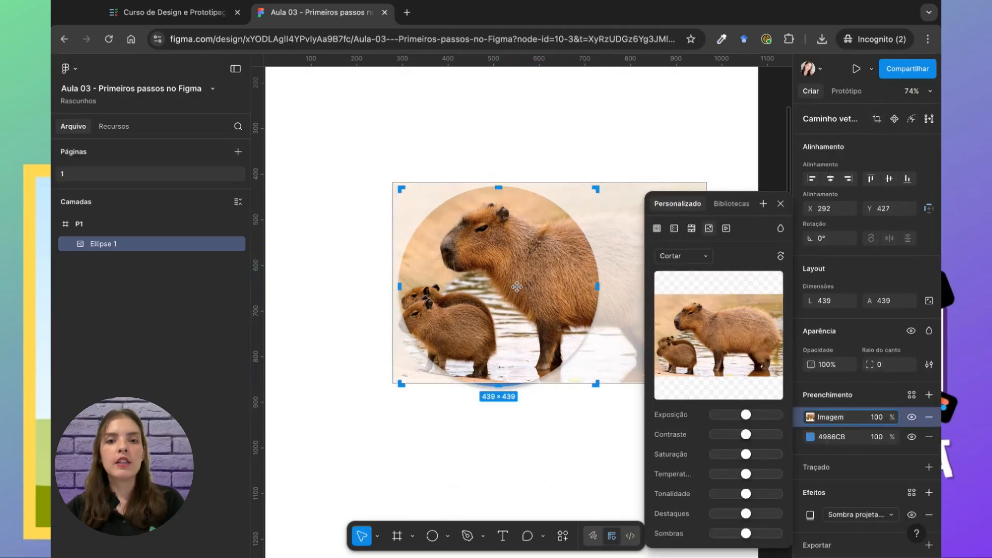
Resize the crop circle to about 380 × 380 at X 378, Y 455, reposition the photo to fill it, and finish cropping.
drag(402, 188, 384, 172)
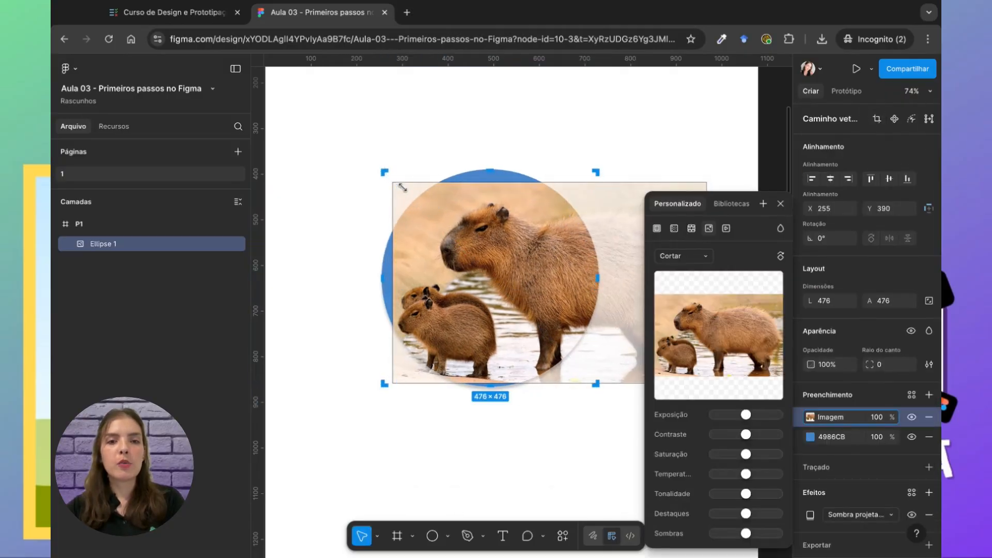
drag(549, 284, 543, 280)
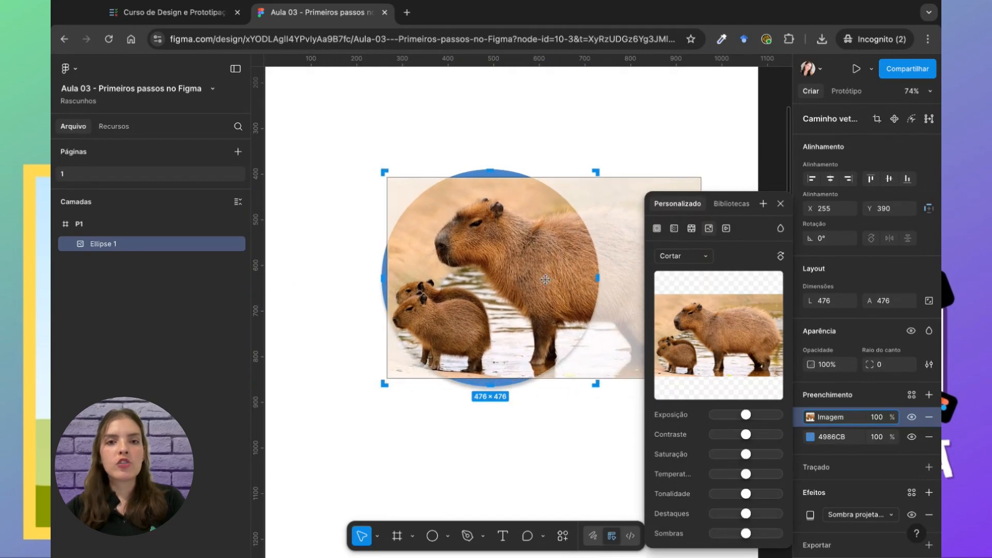
drag(386, 171, 428, 215)
drag(517, 290, 589, 281)
click(381, 298)
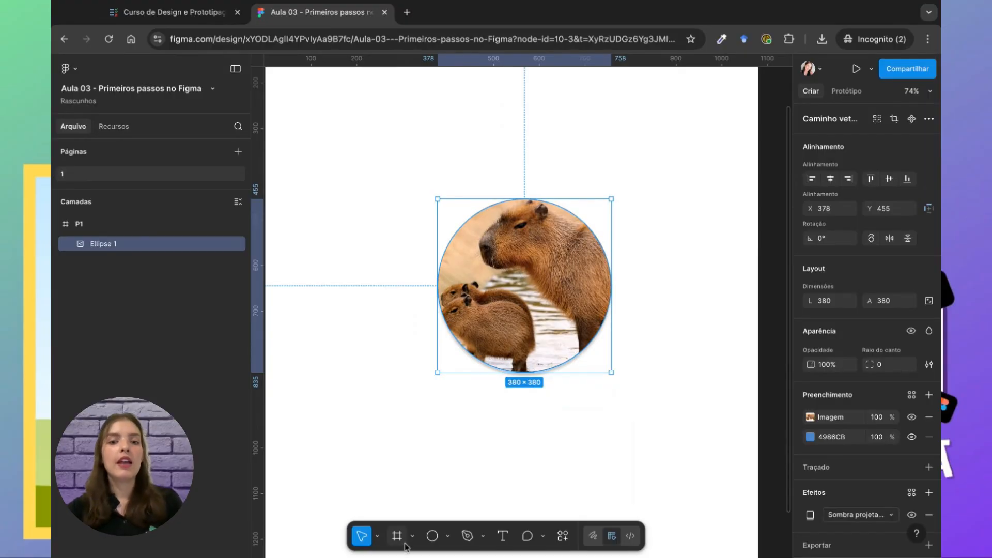
click(448, 536)
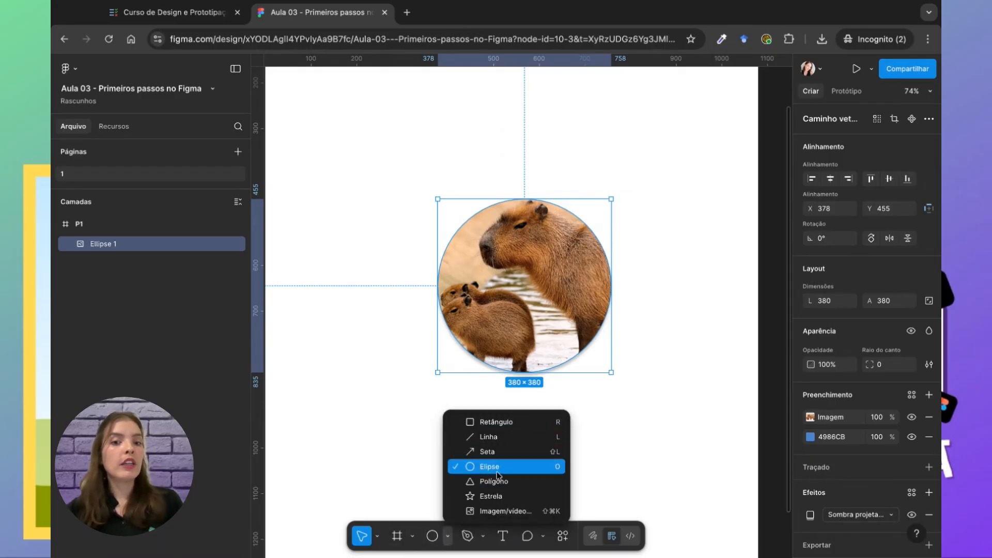
click(388, 341)
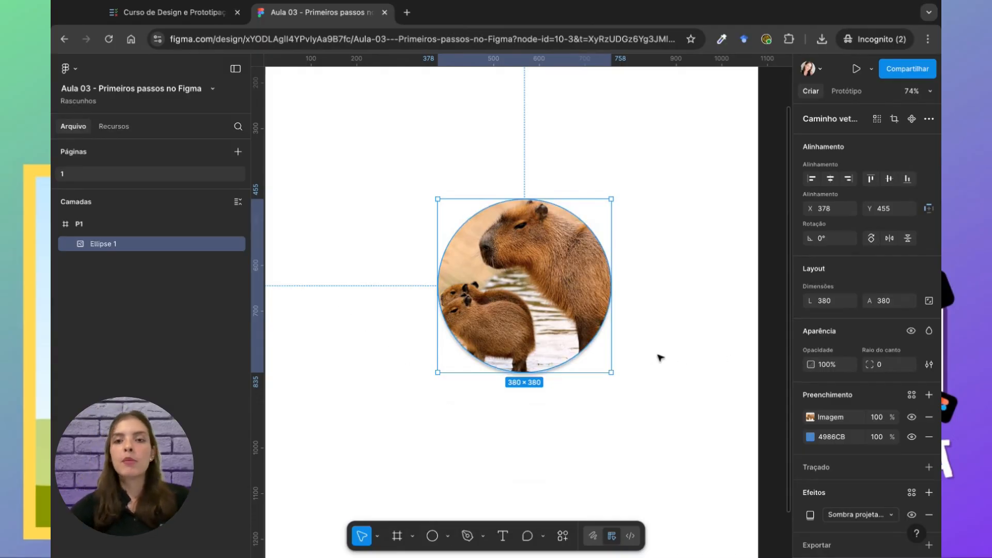
scroll(637, 333, right, 5)
scroll(637, 331, left, 5)
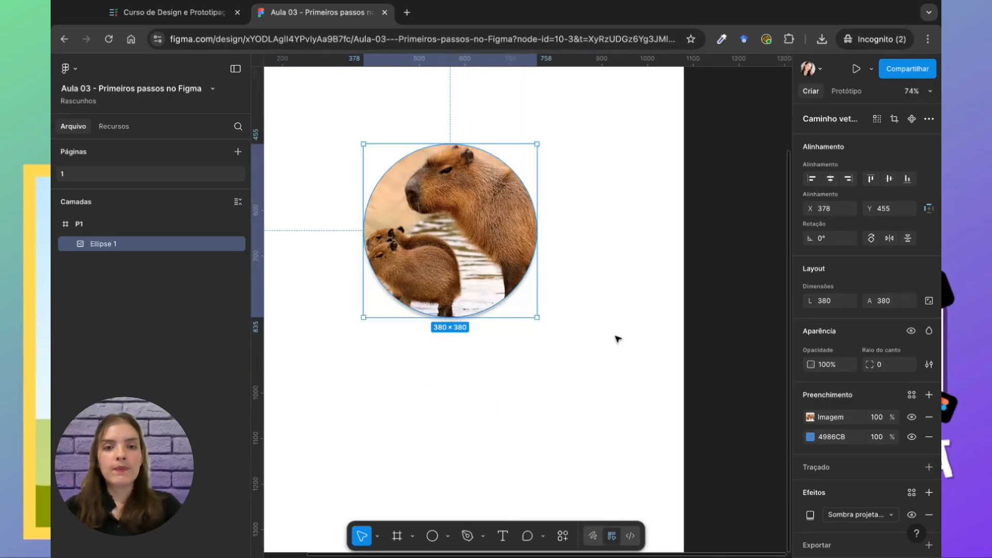
Move the photo circle to the centre of the P1 frame, at X 350, Y 485.
scroll(618, 336, down, 4)
mouse_move(554, 305)
mouse_down()
mouse_move(547, 286)
mouse_move(547, 312)
mouse_up()
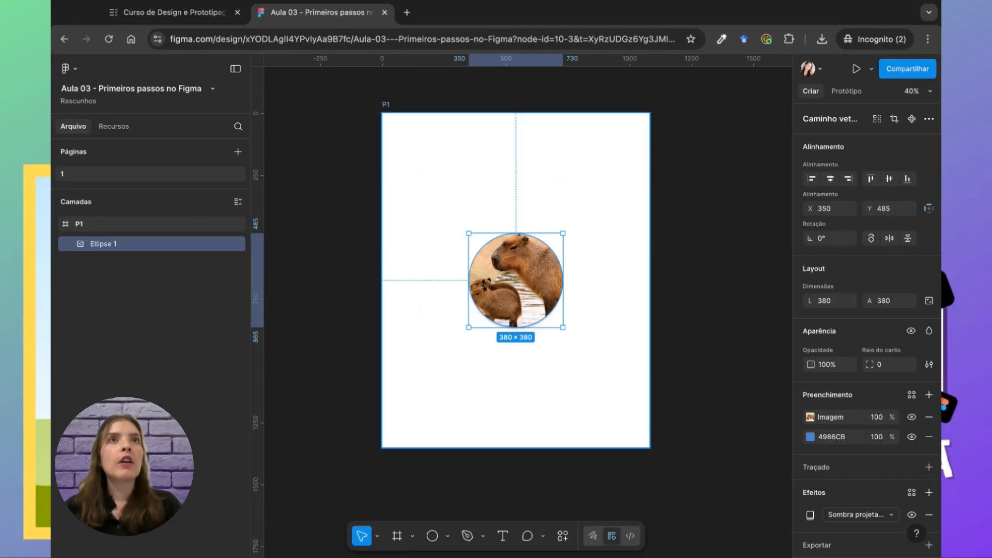
Select the P1 frame and remove all of its export settings.
click(385, 105)
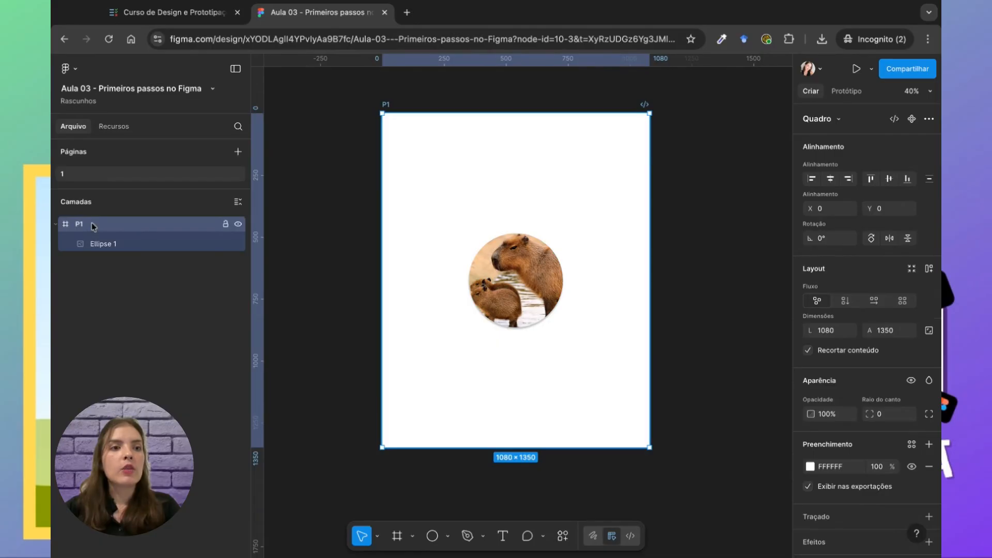
click(356, 223)
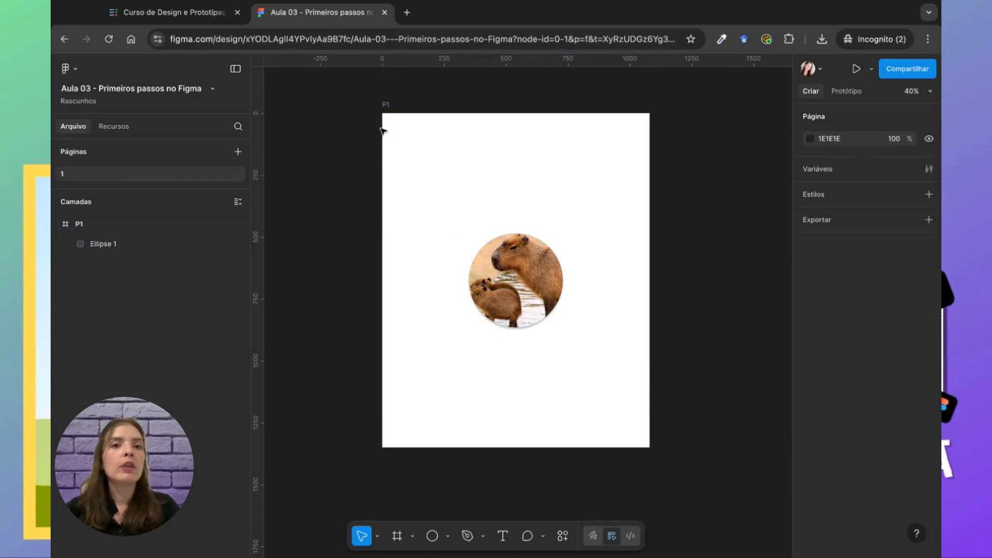
click(386, 104)
click(246, 281)
click(76, 230)
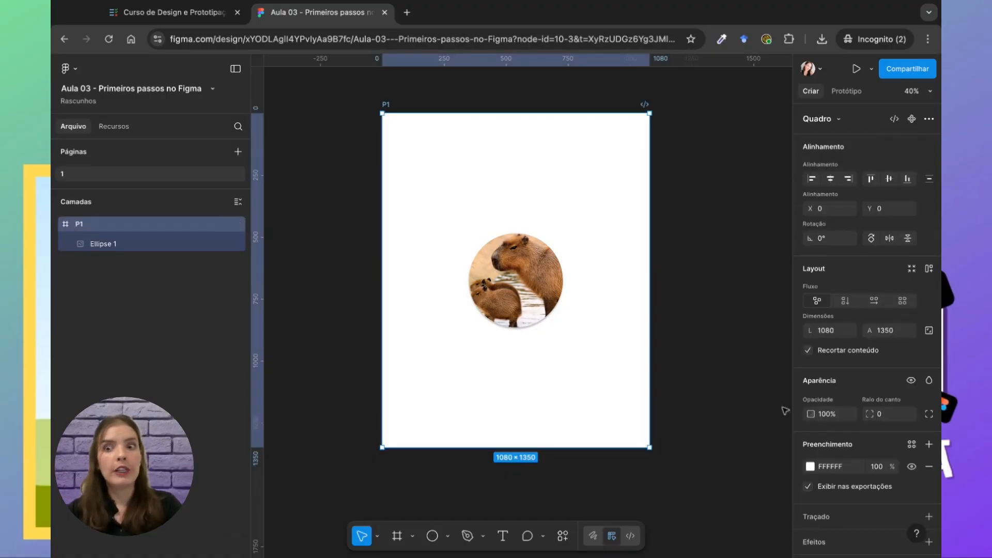
scroll(857, 449, down, 4)
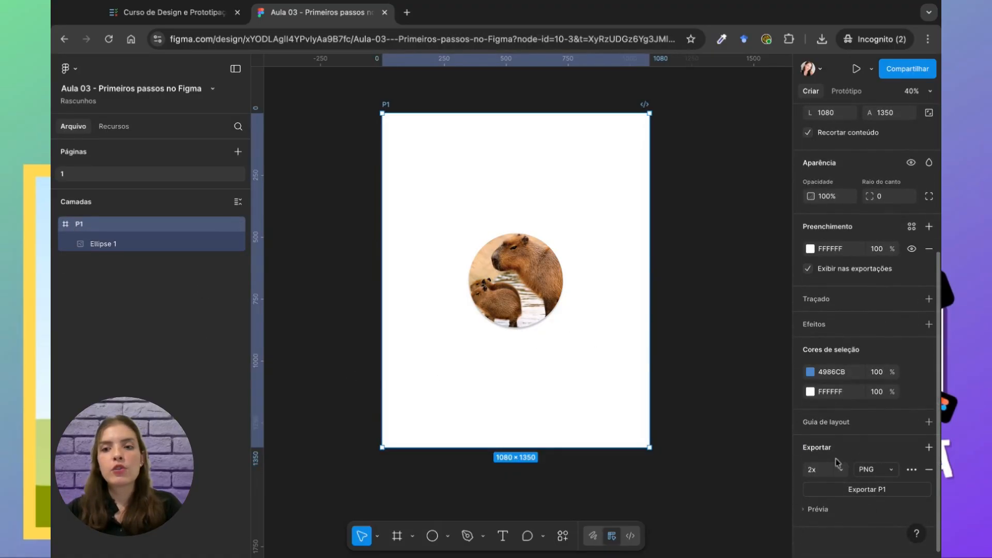
click(929, 448)
click(929, 469)
click(929, 469)
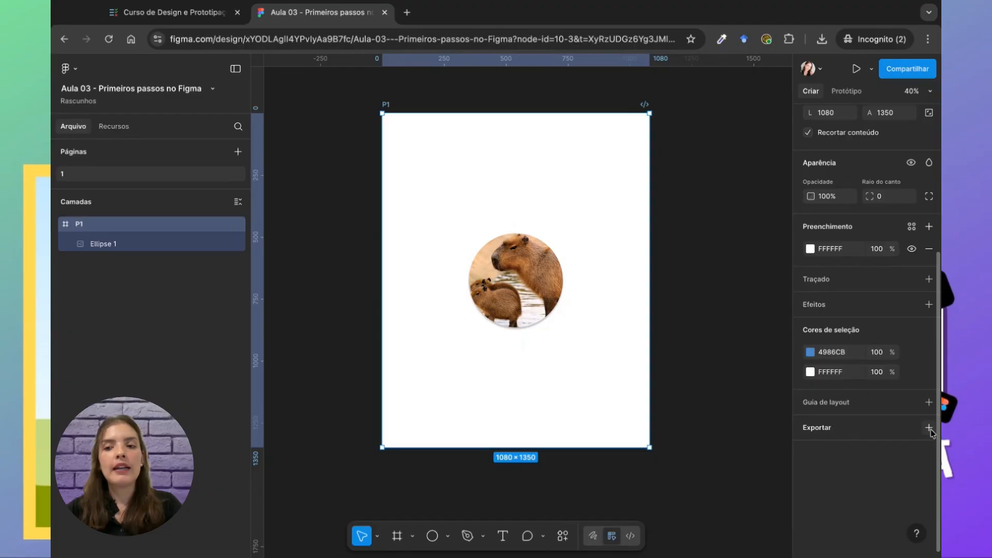
Add an export setting to the P1 frame with 2x scale and PNG format, export it, and deselect the frame.
click(929, 428)
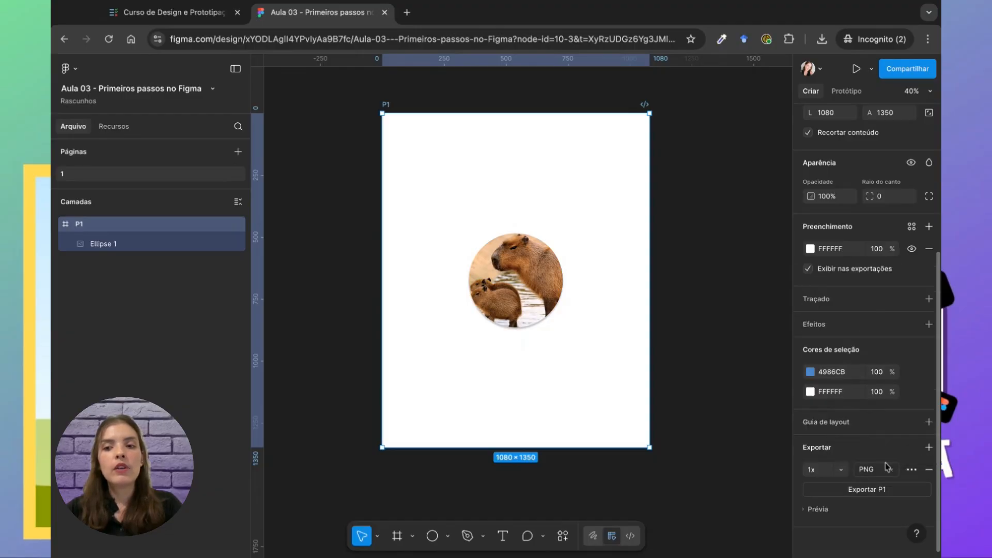
click(887, 466)
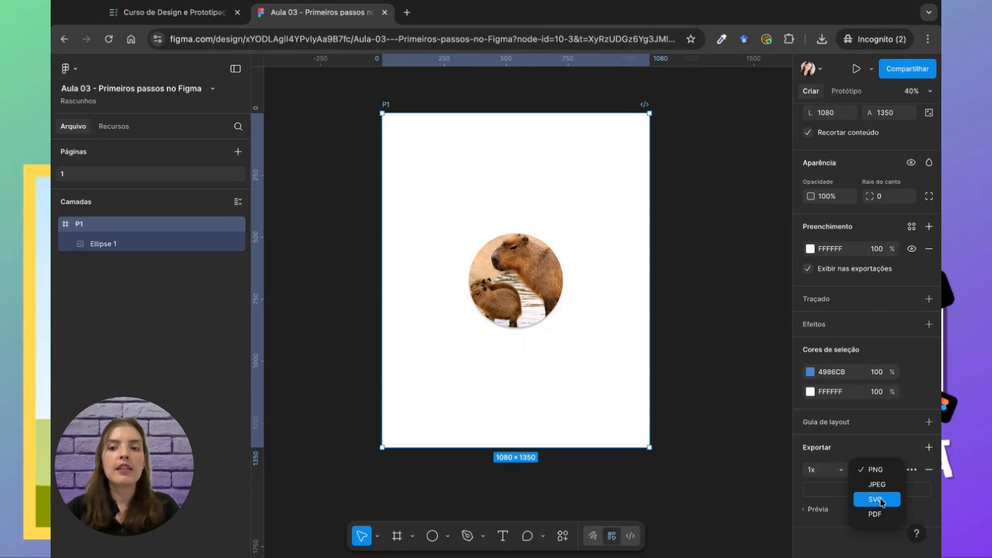
click(843, 483)
click(841, 472)
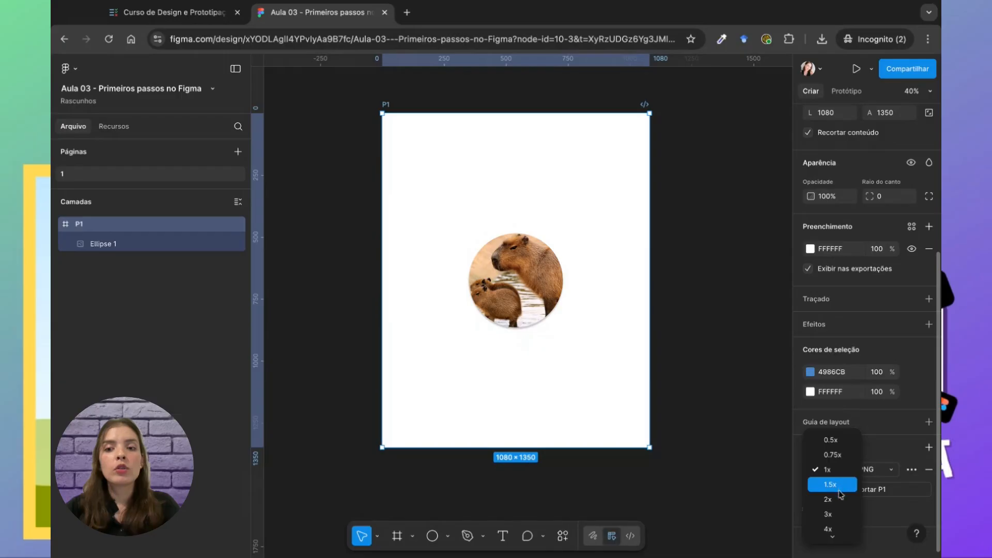
click(837, 502)
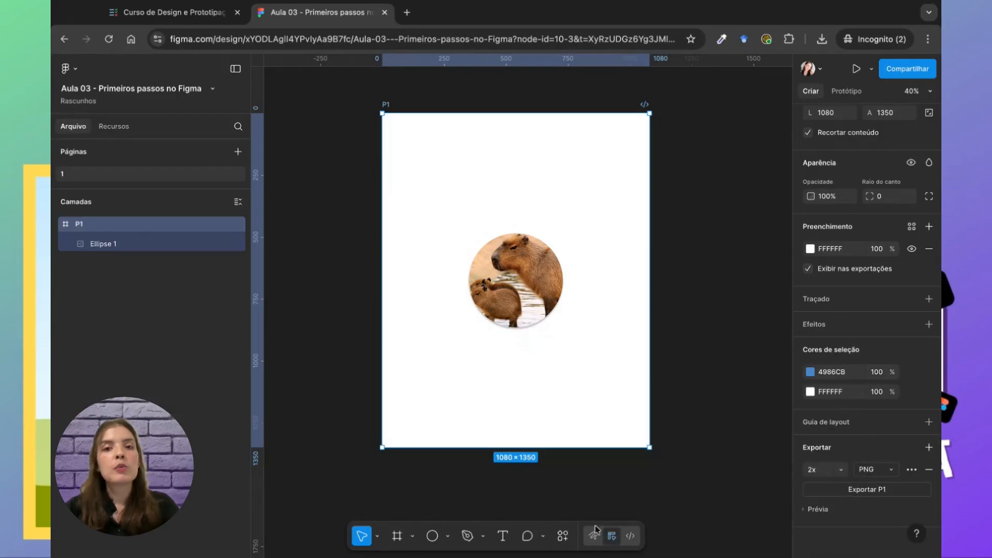
key(super+Tab)
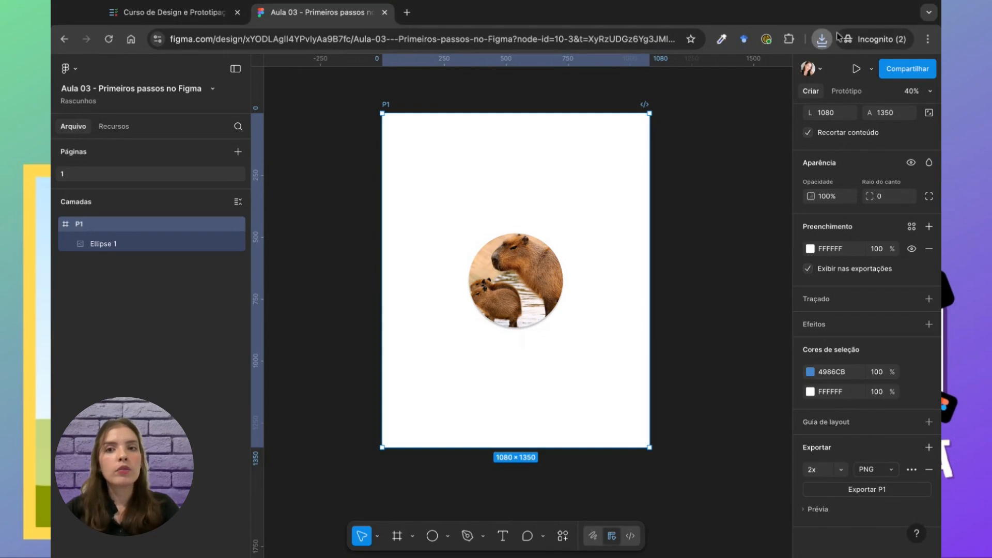
click(740, 224)
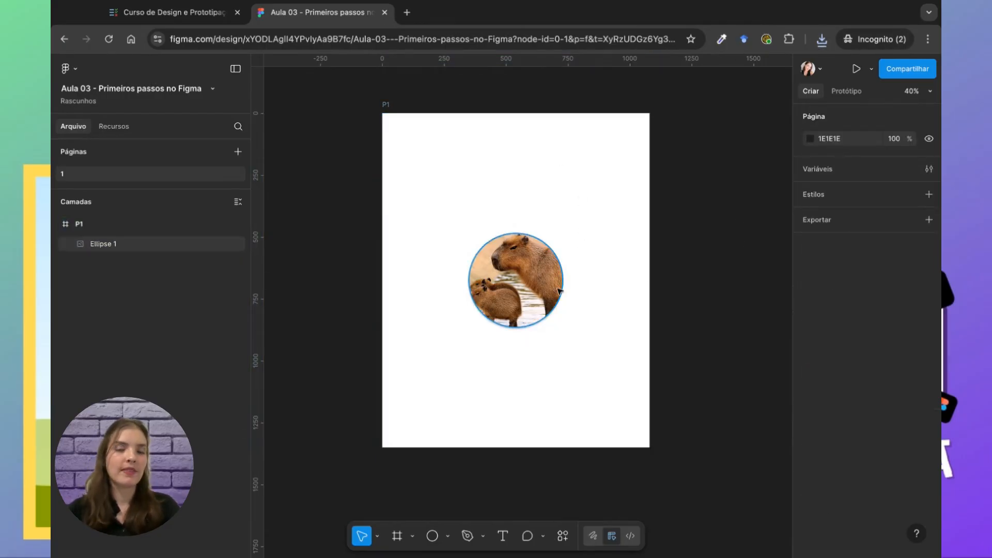
Switch to the Coda course outline and check off all seven Aula 03 items, from Navegação básica to Exportando um frame ou elemento.
click(137, 10)
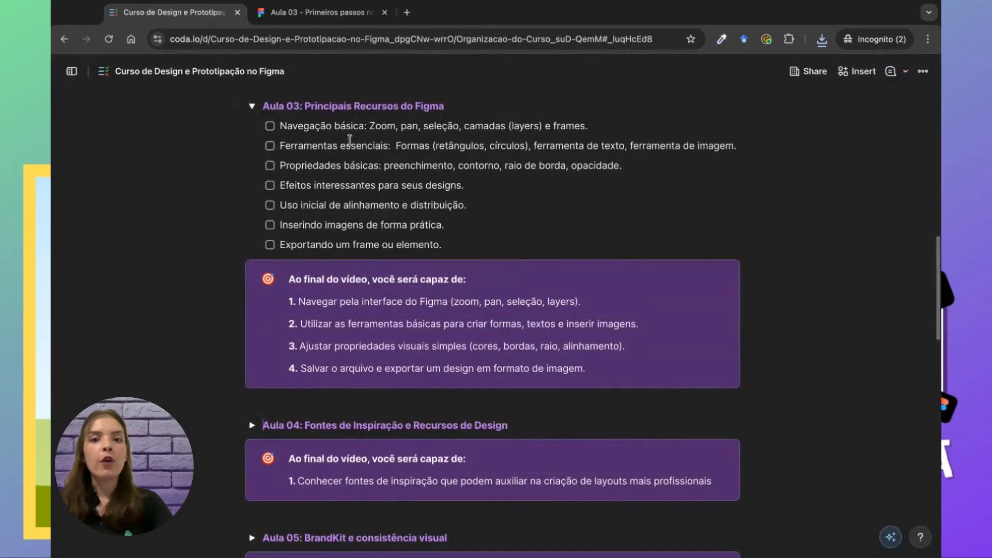
scroll(336, 170, up, 1)
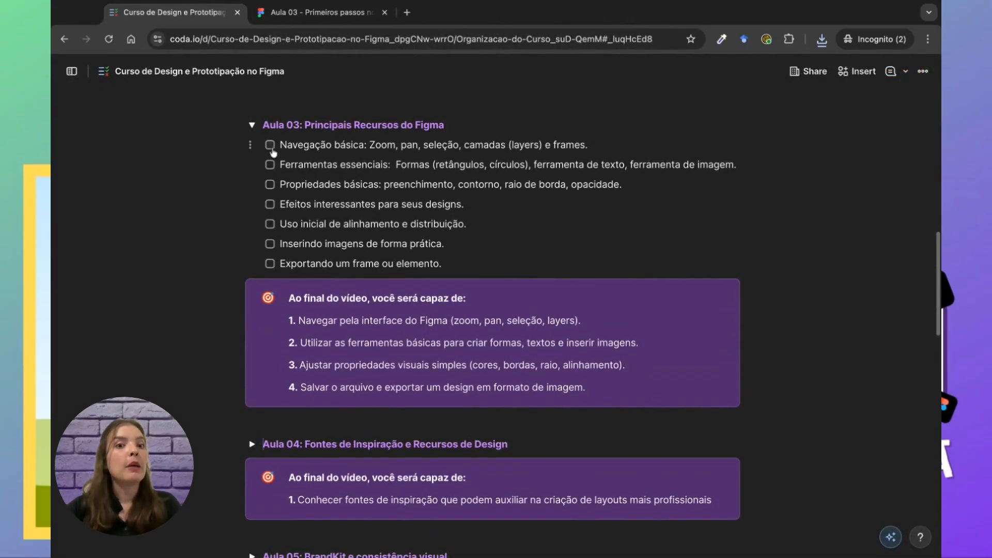
click(270, 147)
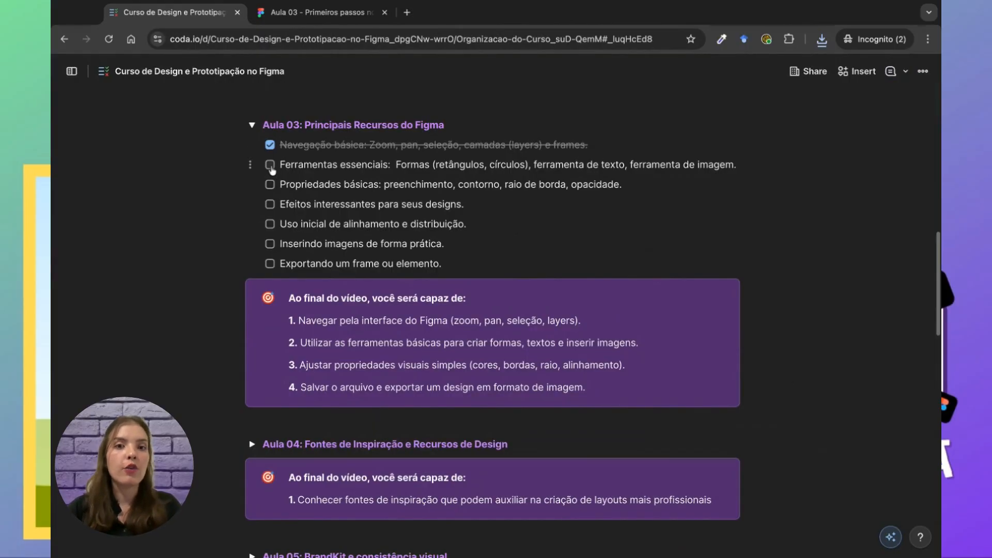
click(270, 166)
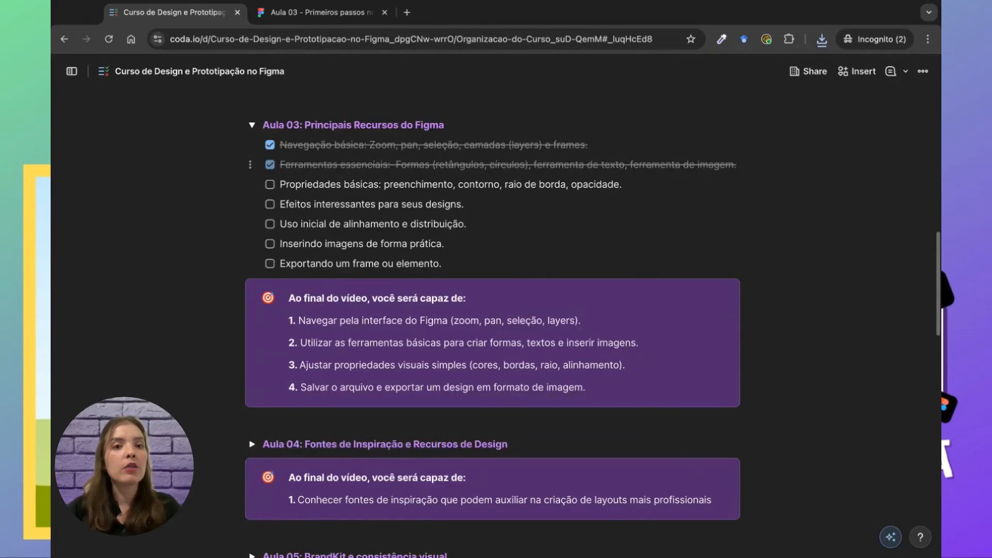
click(270, 186)
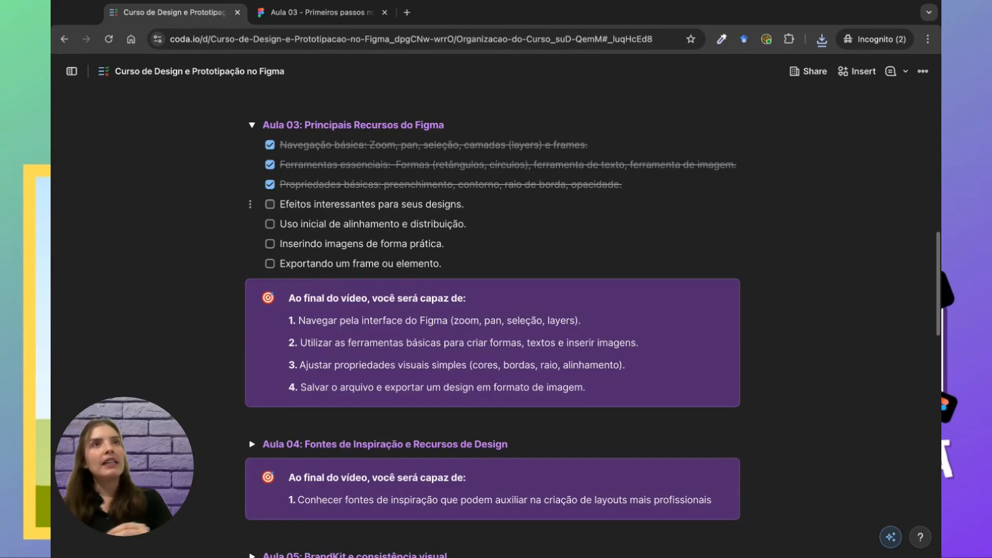
click(270, 204)
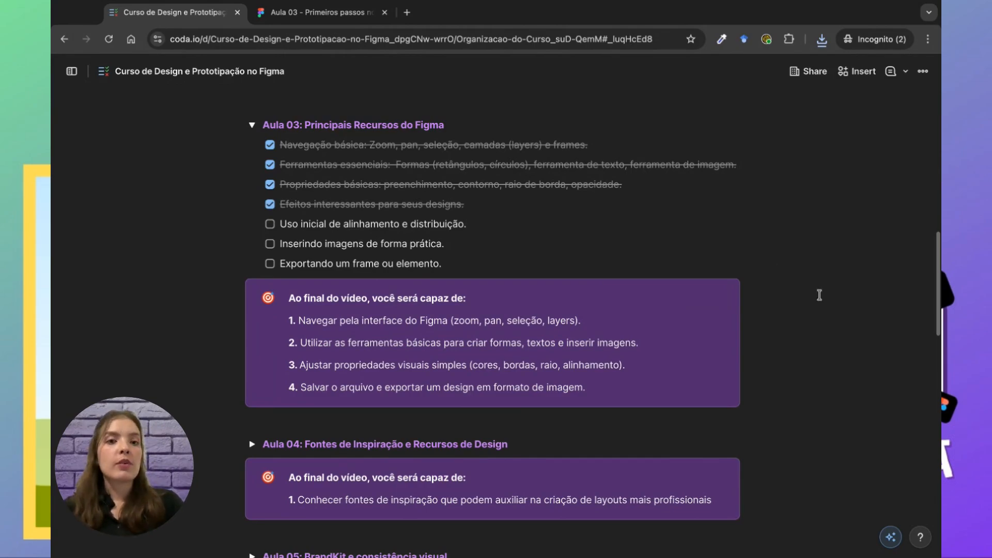
click(270, 226)
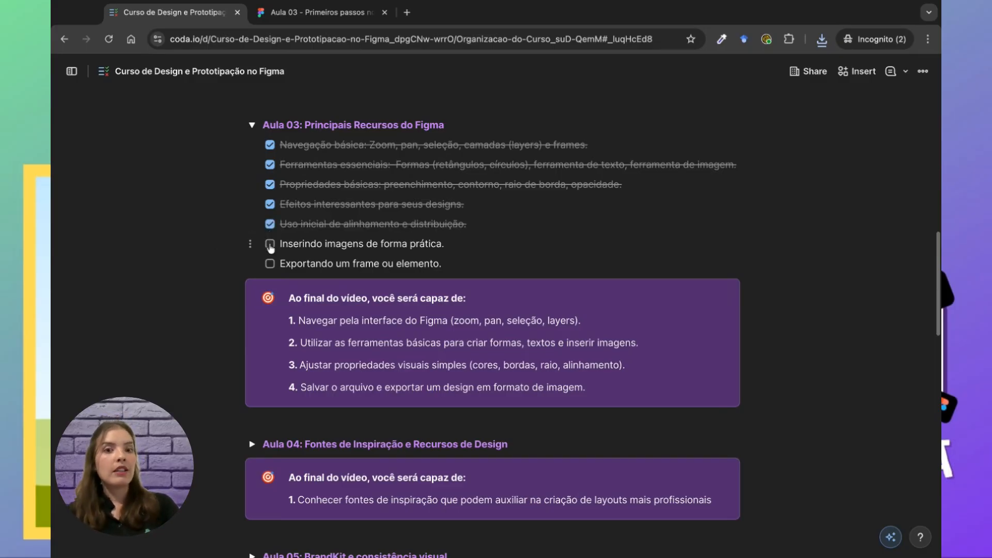
click(270, 245)
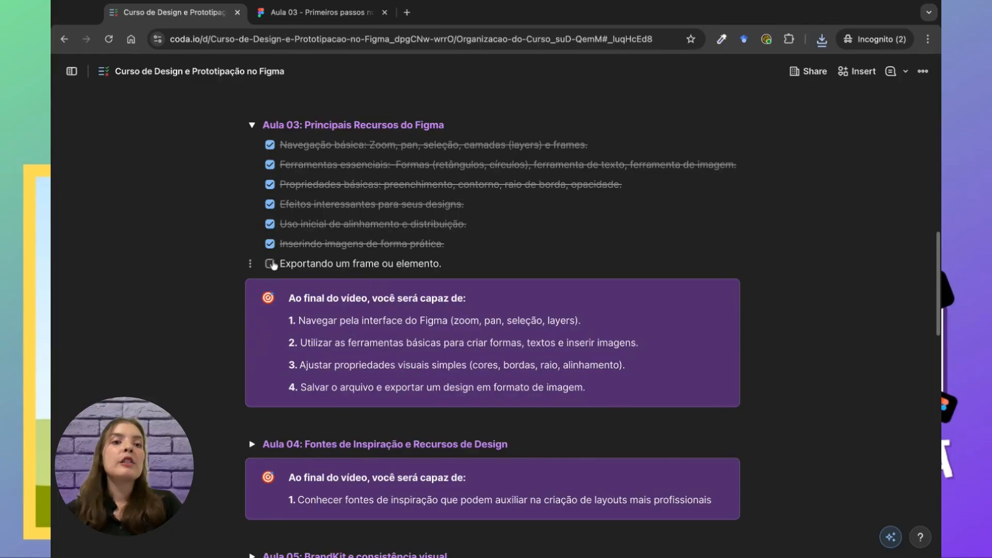
click(270, 264)
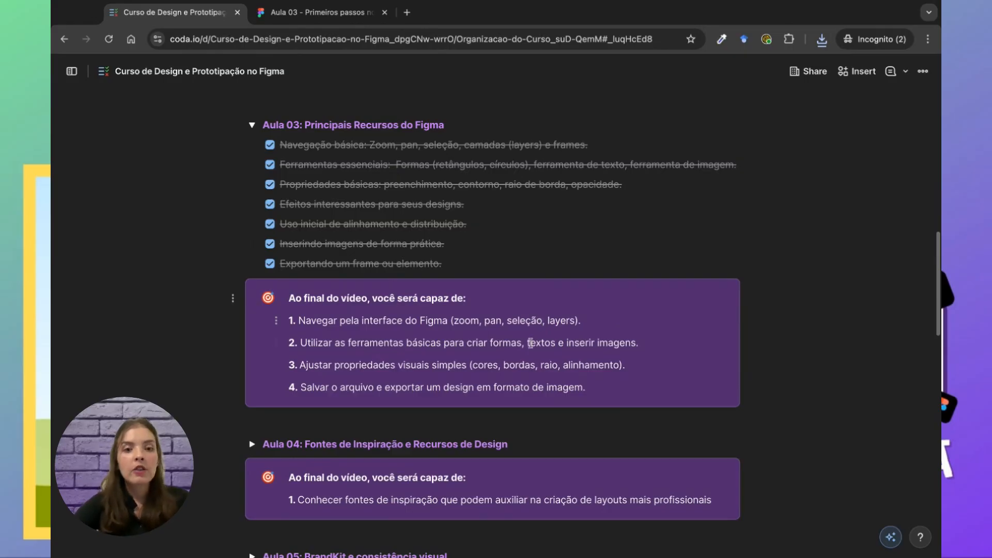
scroll(411, 296, down, 1)
scroll(411, 295, down, 2)
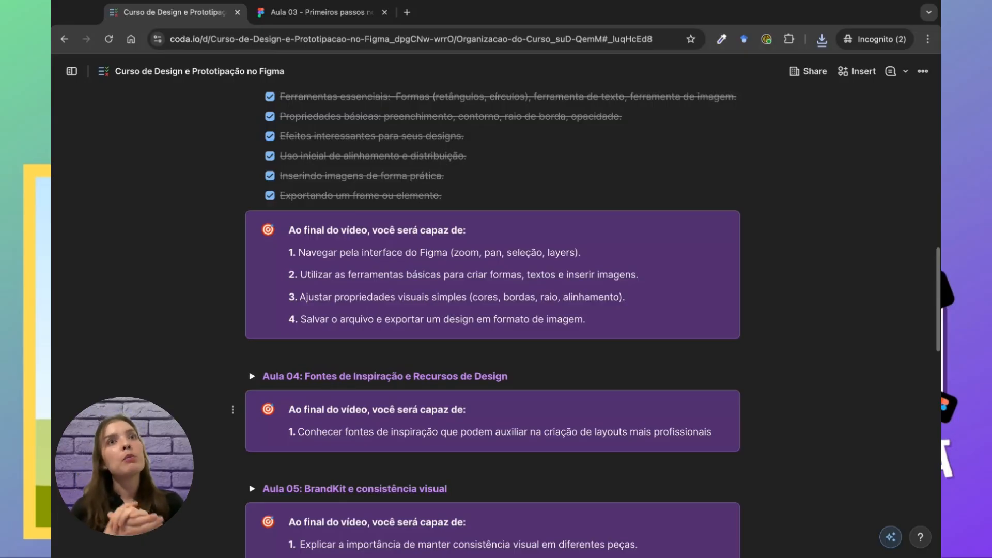
scroll(416, 326, down, 1)
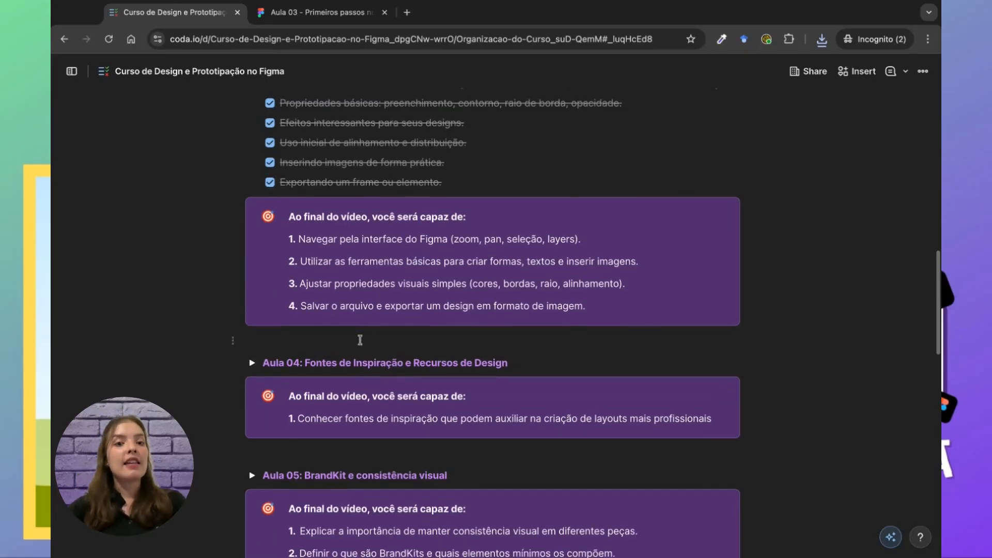